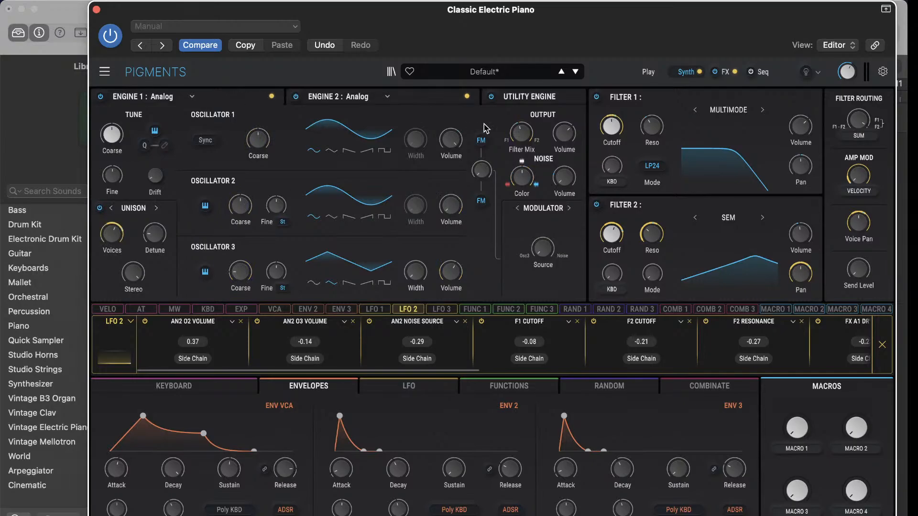
# - Look over the Utility Engine, Engine 1 and effects settings of the current patch
pyautogui.click(540, 98)
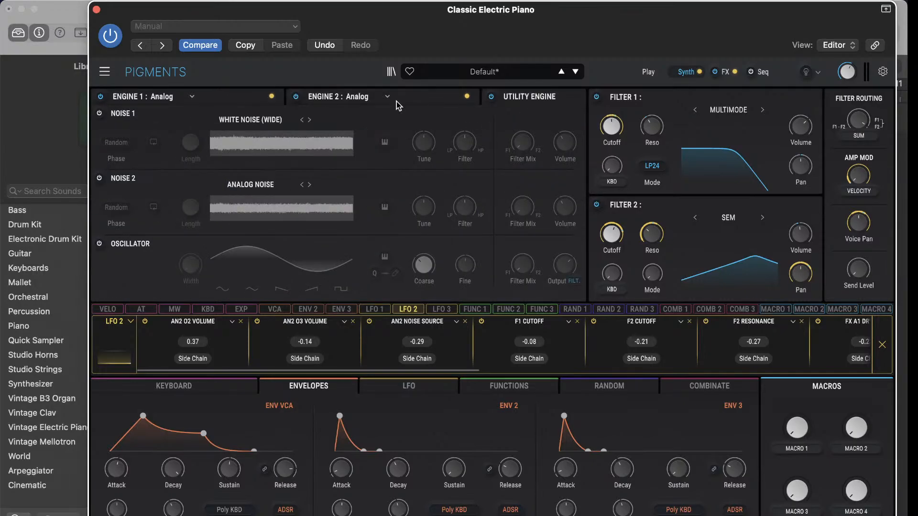
pyautogui.click(232, 98)
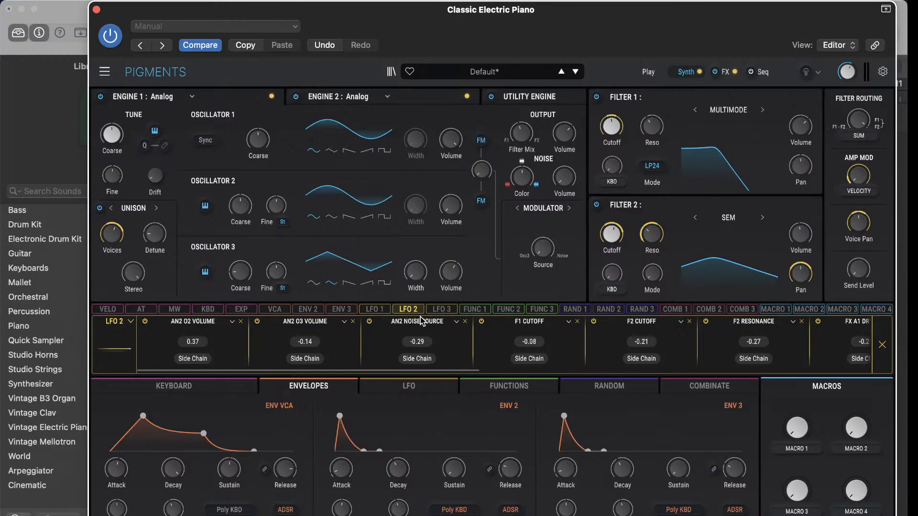
pyautogui.click(724, 72)
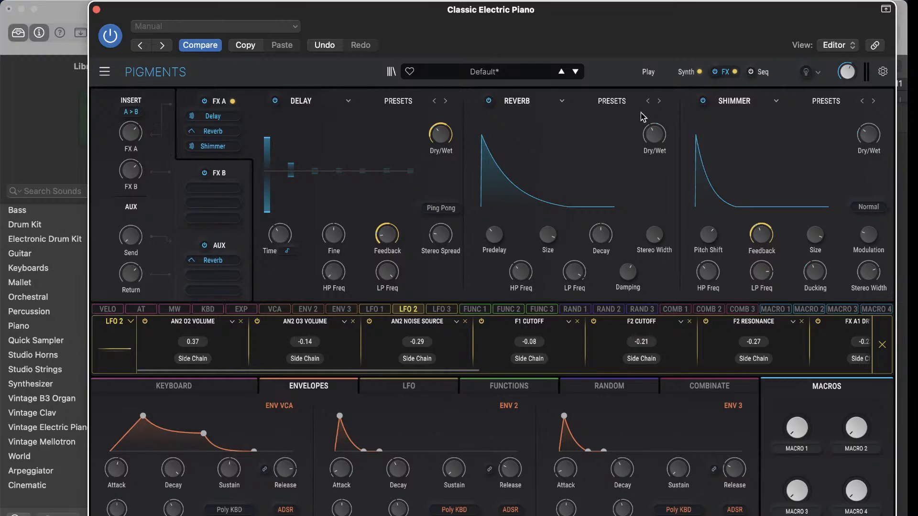
pyautogui.click(688, 73)
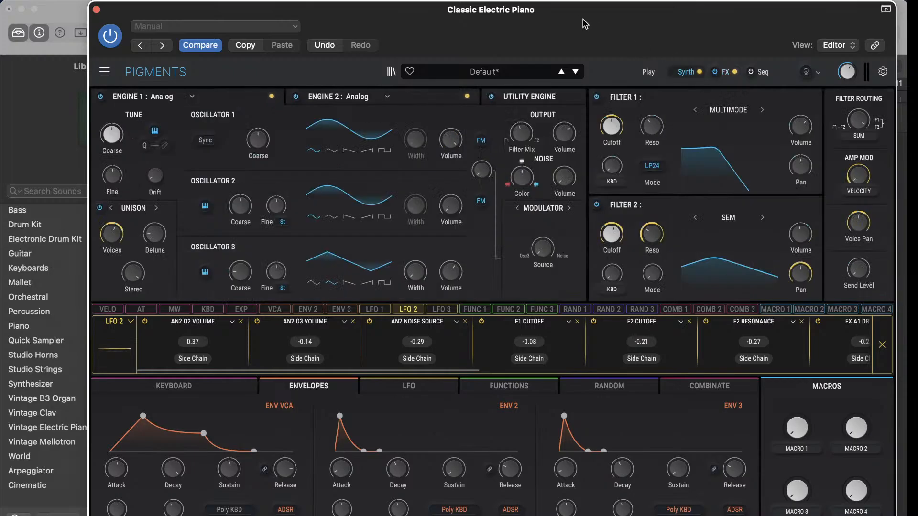
# - Move the synth window aside to expose the track's channel strip and check the Engine 1 type options, keeping Analog
pyautogui.moveTo(584, 19); pyautogui.dragTo(808, 19)
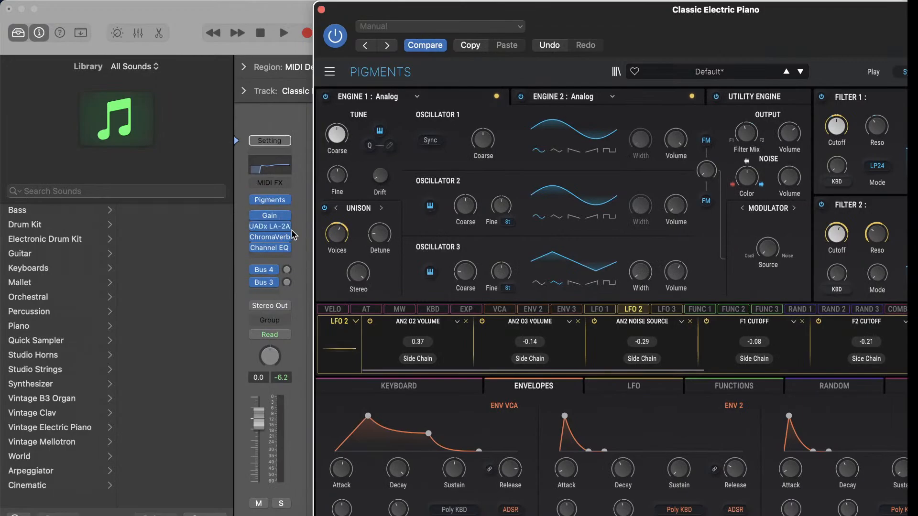
pyautogui.moveTo(276, 238)
pyautogui.moveTo(744, 32)
pyautogui.mouseDown()
pyautogui.moveTo(655, 19)
pyautogui.moveTo(829, 3)
pyautogui.moveTo(712, 22)
pyautogui.moveTo(752, 21)
pyautogui.mouseUp()
pyautogui.click(394, 96)
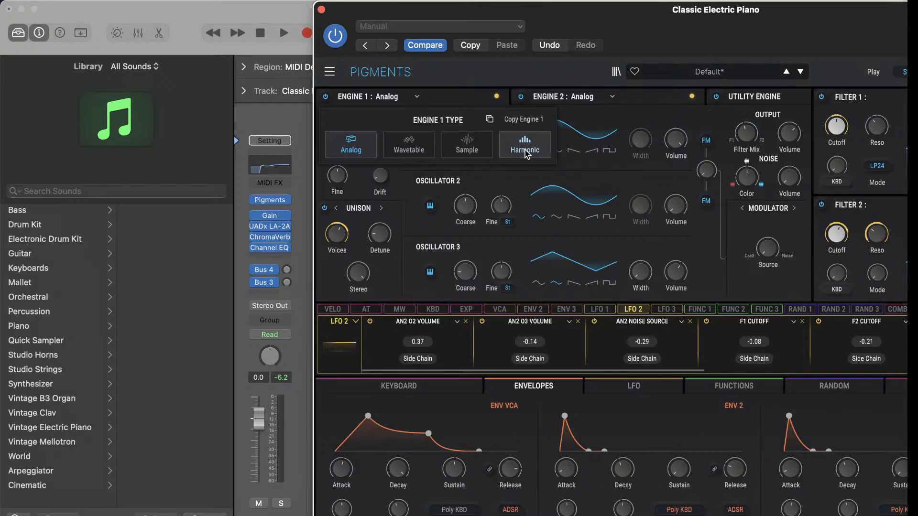
pyautogui.click(354, 149)
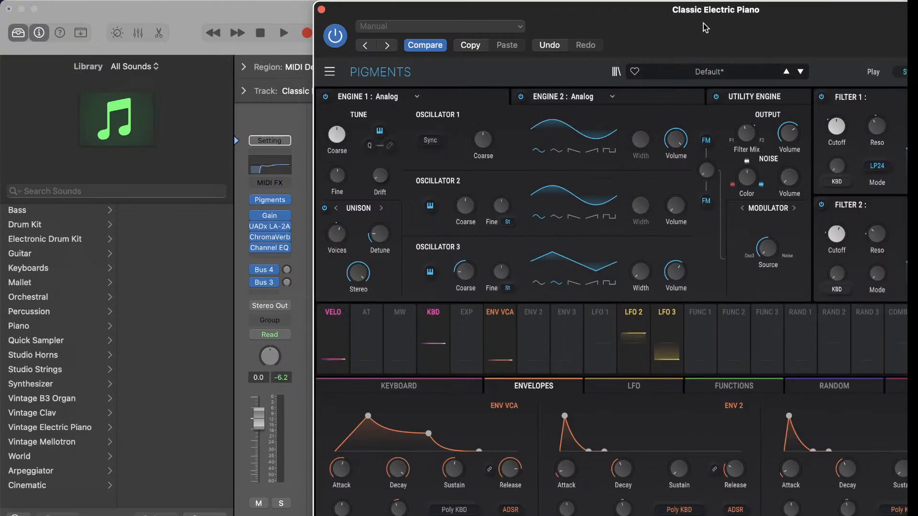
# - Bypass the ChromaVerb and Channel EQ inserts on the Classic Electric Piano track
pyautogui.moveTo(704, 22); pyautogui.dragTo(638, 16)
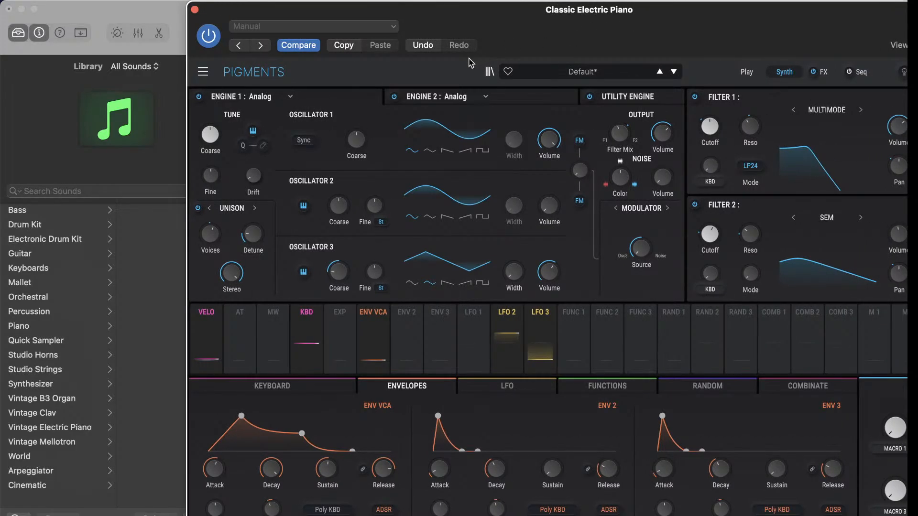
pyautogui.moveTo(514, 19); pyautogui.dragTo(654, 16)
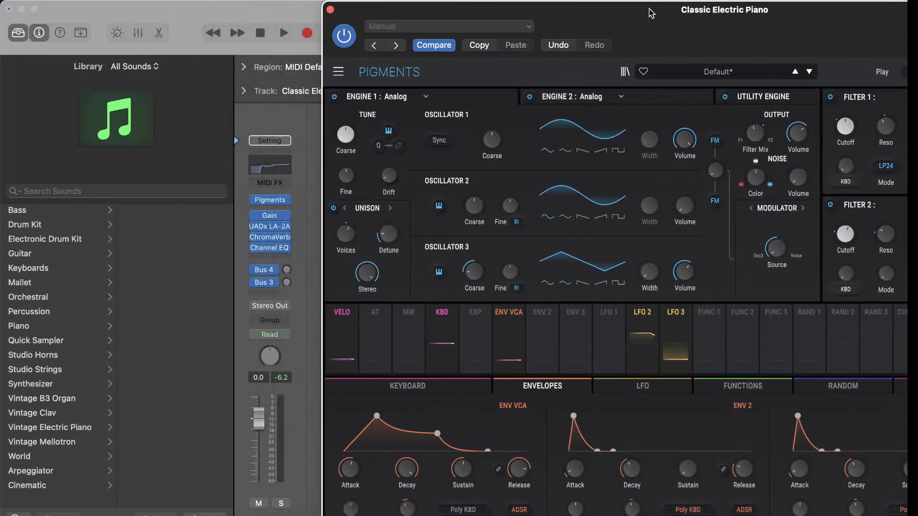
pyautogui.click(257, 238)
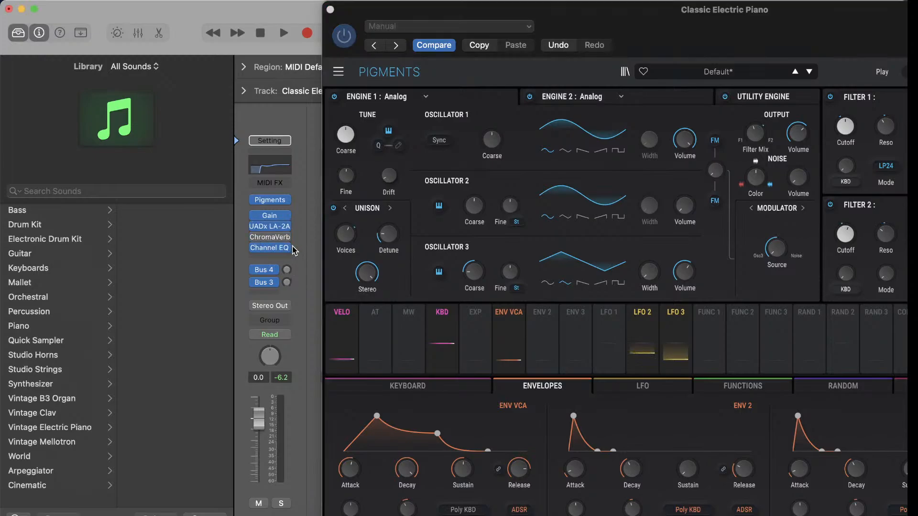
pyautogui.click(256, 248)
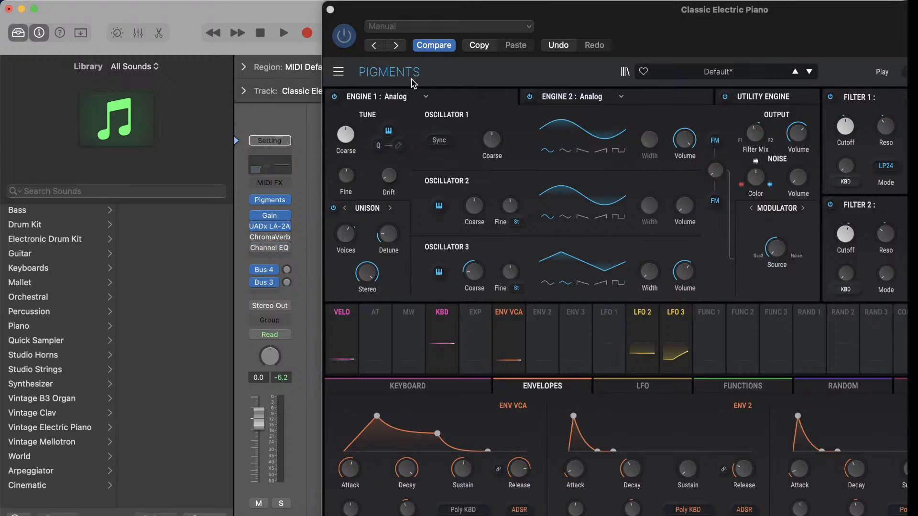
# - Inspect the UADx LA-2A compressor on the track and the L3 UltraMaximizer on the stereo output, closing each one
pyautogui.moveTo(601, 32); pyautogui.dragTo(740, 32)
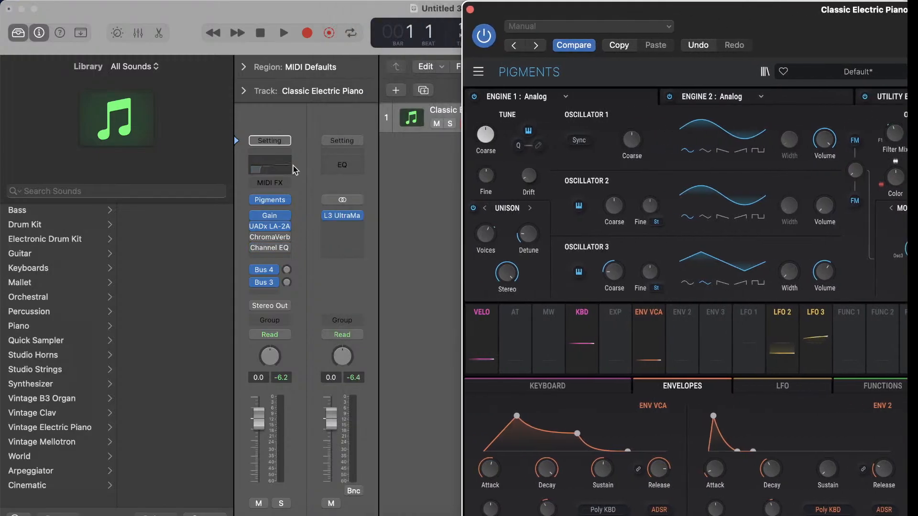
pyautogui.click(266, 228)
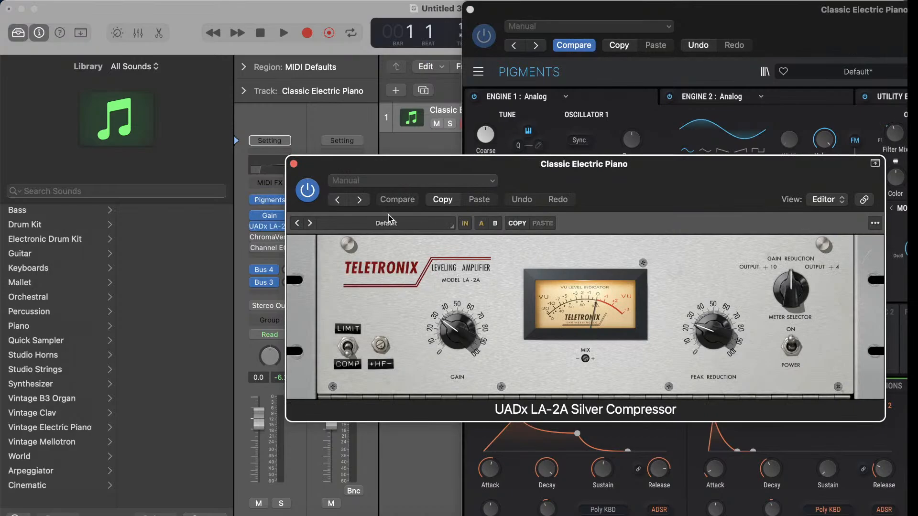
pyautogui.click(293, 164)
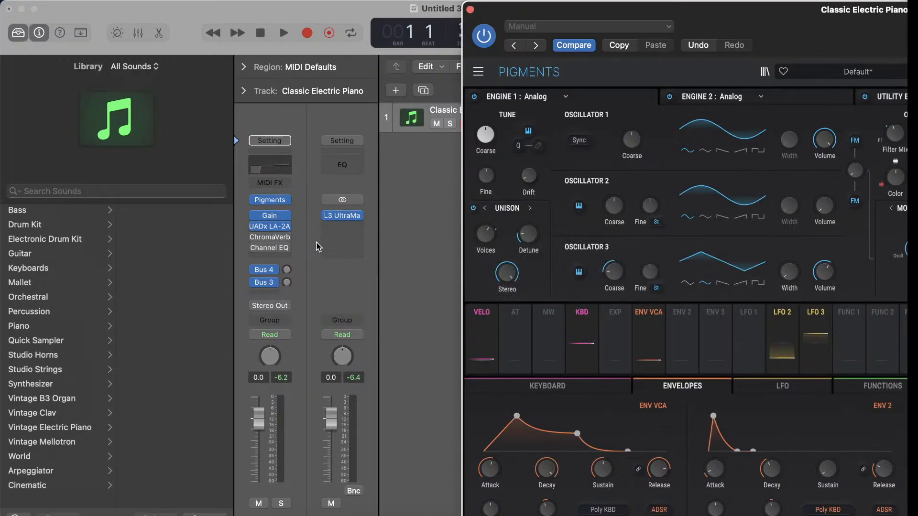
pyautogui.click(349, 218)
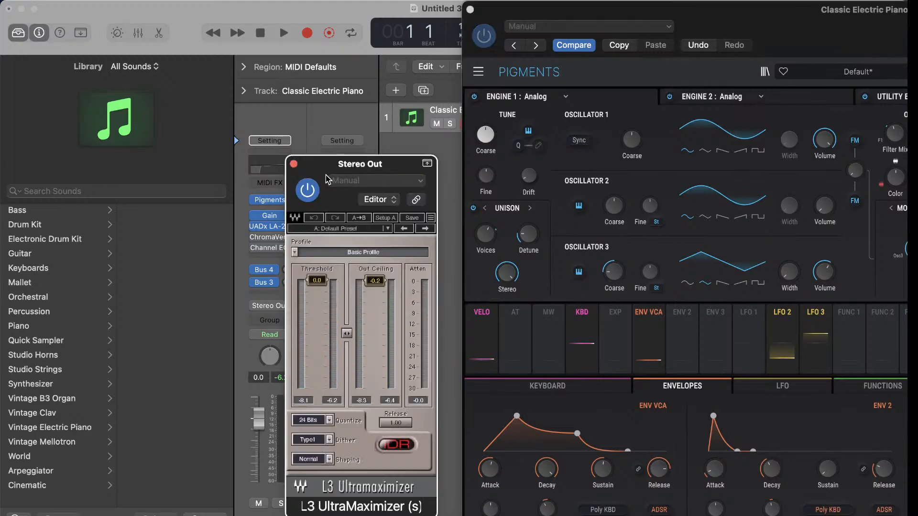
pyautogui.click(294, 163)
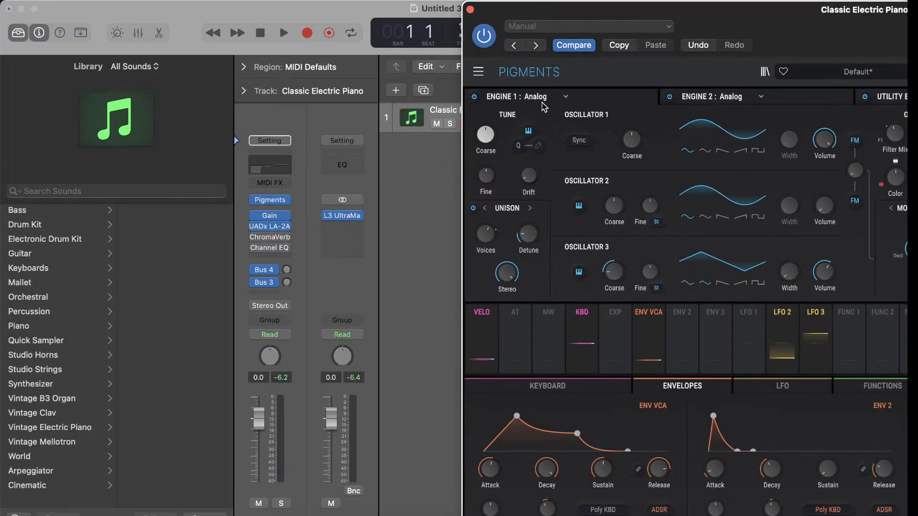
# - Bring the whole synth window back into view and load the Default preset from the Template category
pyautogui.moveTo(781, 17); pyautogui.dragTo(585, 17)
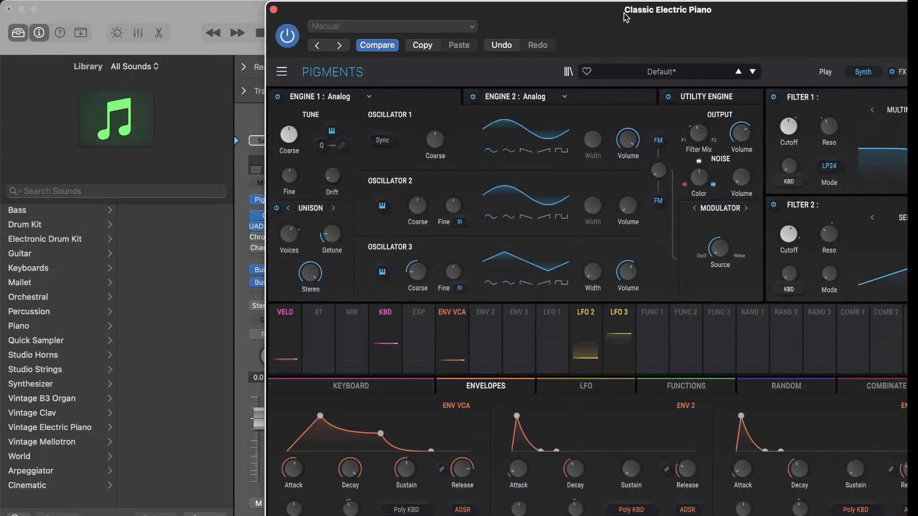
pyautogui.moveTo(643, 18); pyautogui.dragTo(520, 18)
pyautogui.moveTo(584, 24); pyautogui.dragTo(538, 21)
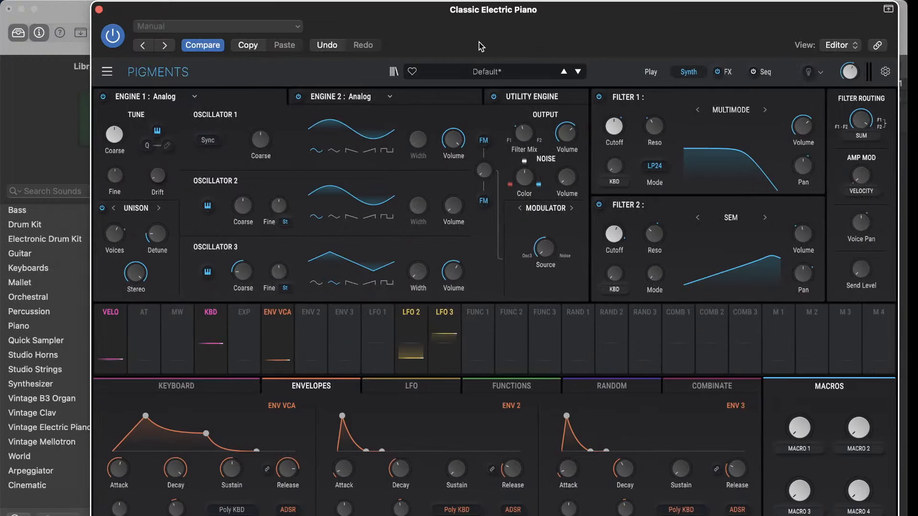
pyautogui.click(488, 73)
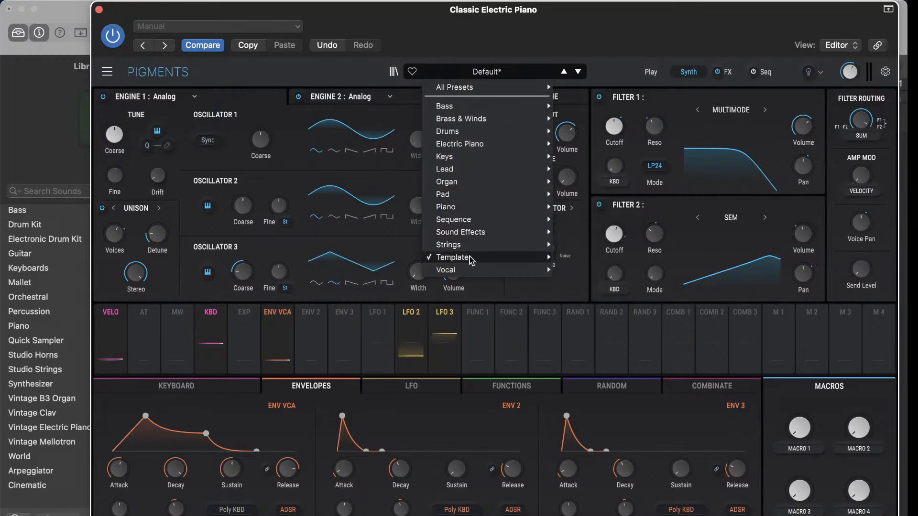
pyautogui.moveTo(474, 259)
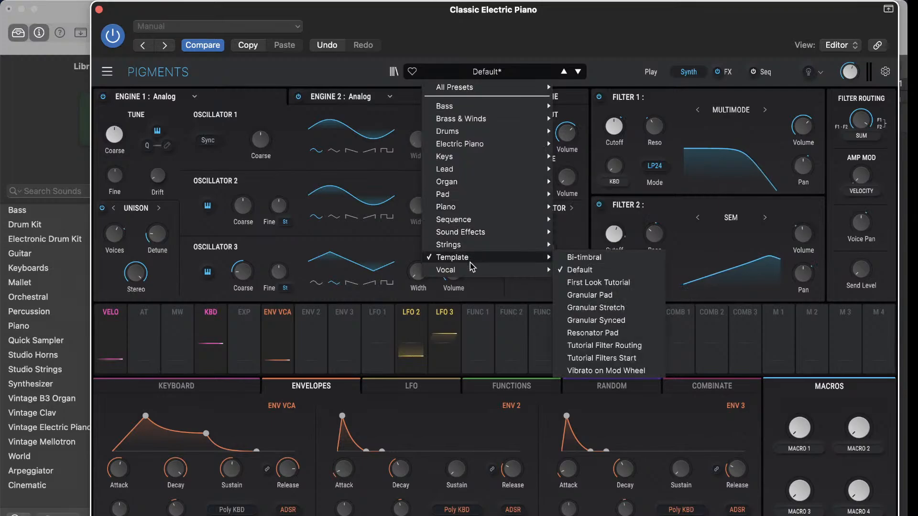
pyautogui.click(580, 271)
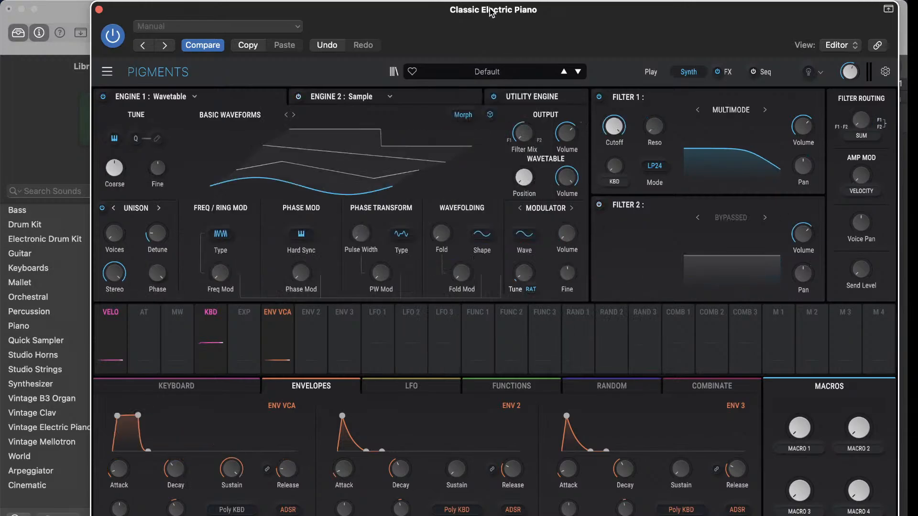
pyautogui.click(494, 75)
pyautogui.moveTo(494, 261)
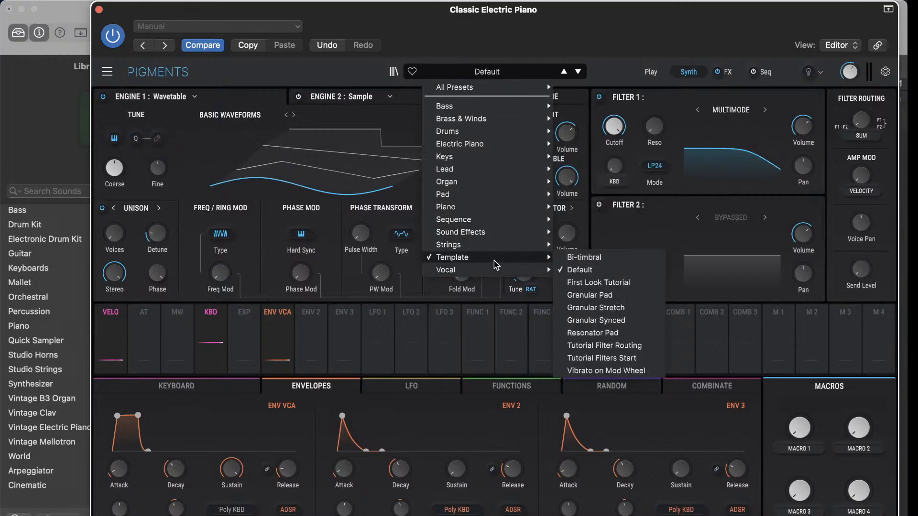
pyautogui.click(577, 271)
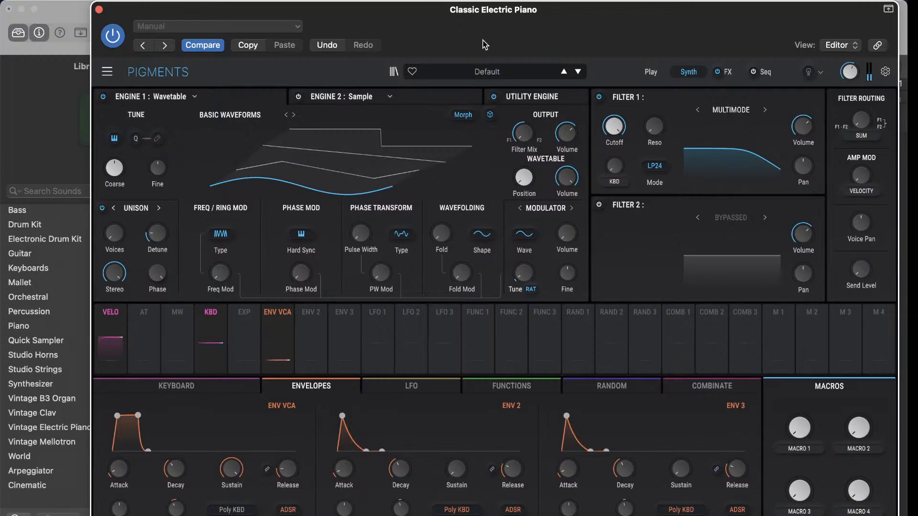
# - Change Engine 1 to the Analog type and set its oscillators 1 and 2 to sine waves
pyautogui.moveTo(521, 28); pyautogui.dragTo(505, 23)
pyautogui.click(157, 97)
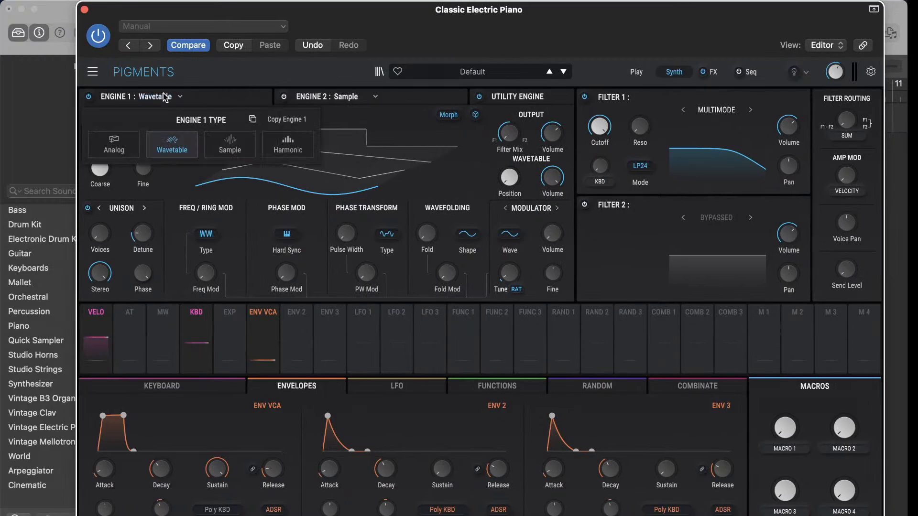
pyautogui.click(114, 144)
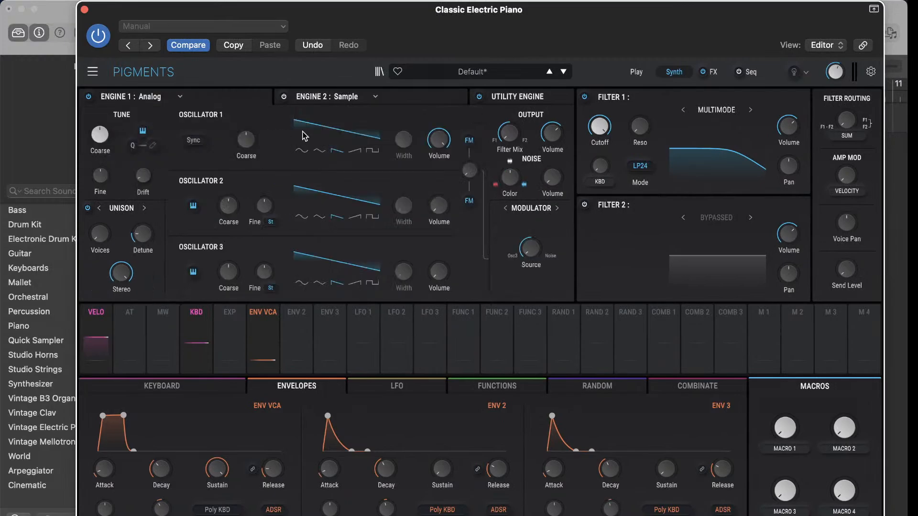
pyautogui.click(301, 150)
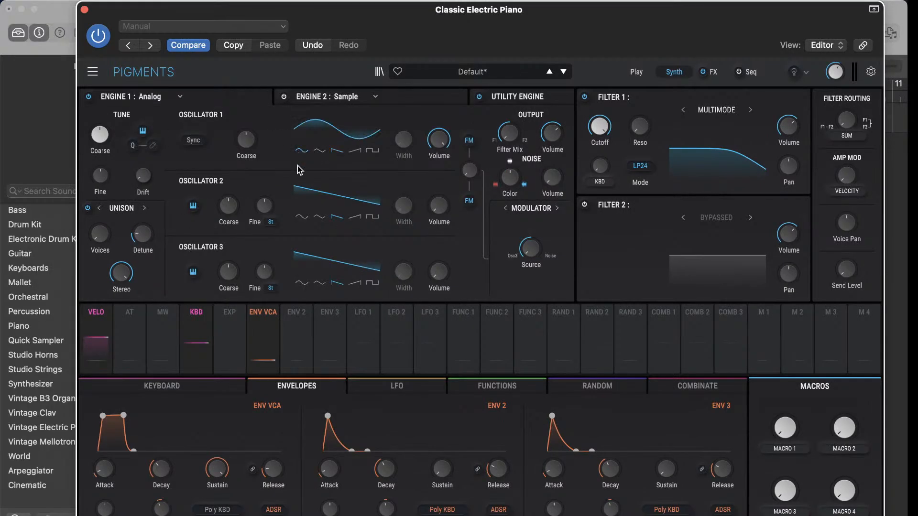
pyautogui.click(302, 217)
# - Change Engine 2 to the Analog type and set its oscillators 1 and 2 to sine waves
pyautogui.click(411, 95)
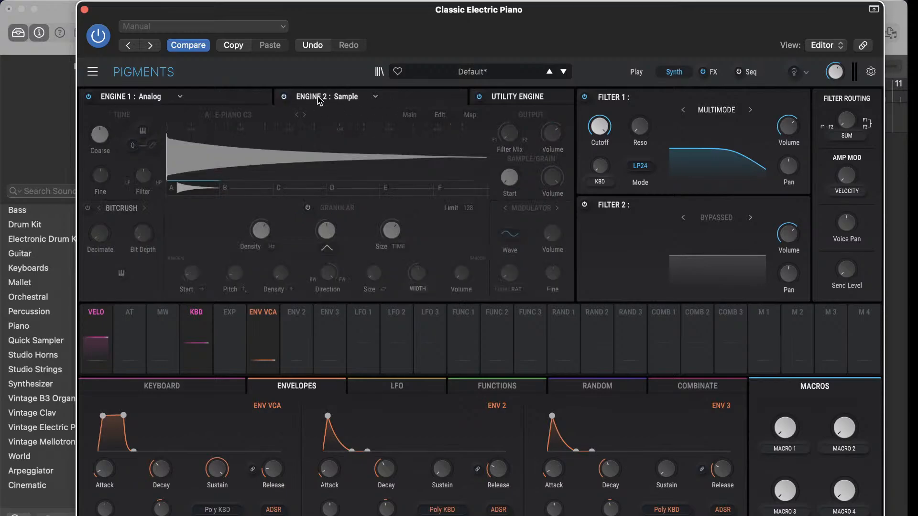
pyautogui.click(359, 98)
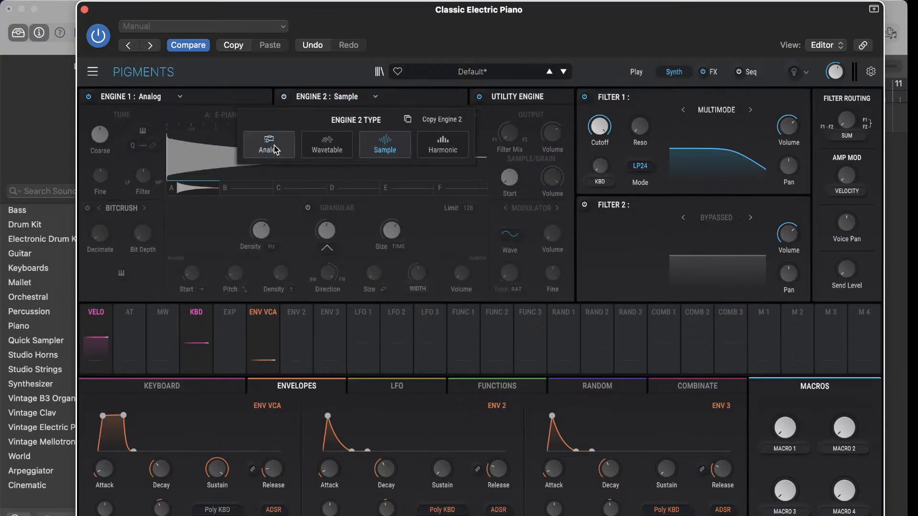
pyautogui.click(293, 152)
pyautogui.click(302, 151)
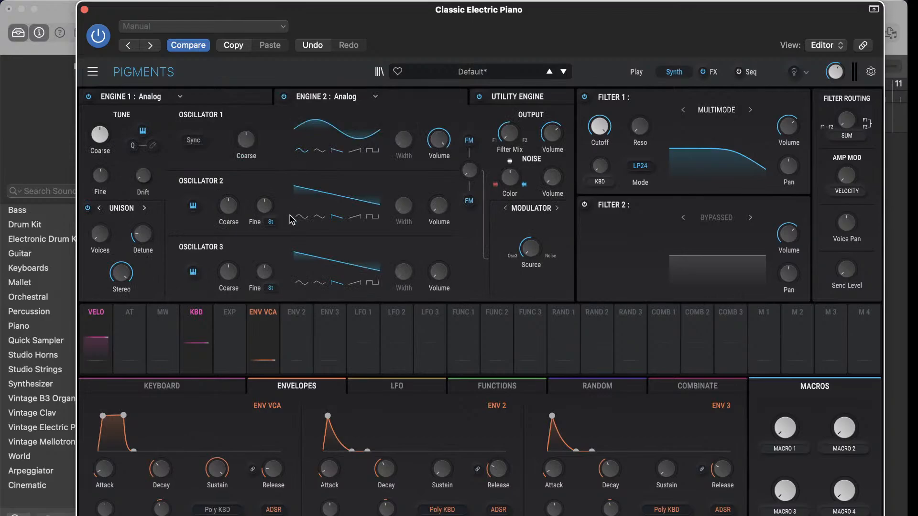
pyautogui.click(302, 218)
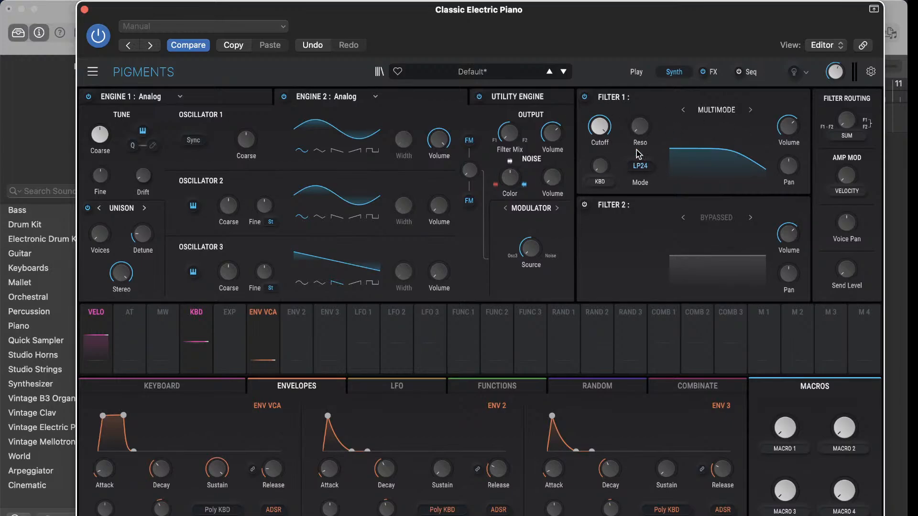
# - Show the LFO settings and review the delay and reverb on the effects page, returning to the synth page
pyautogui.click(411, 385)
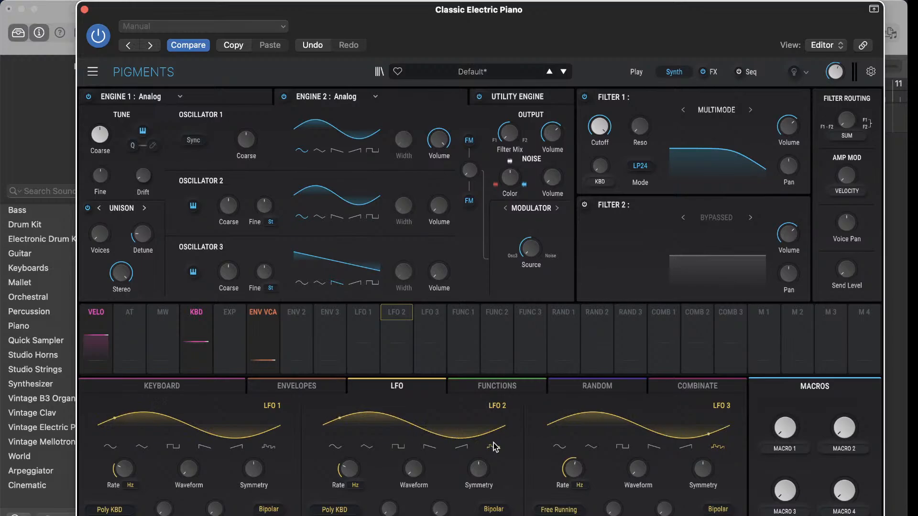
pyautogui.click(712, 74)
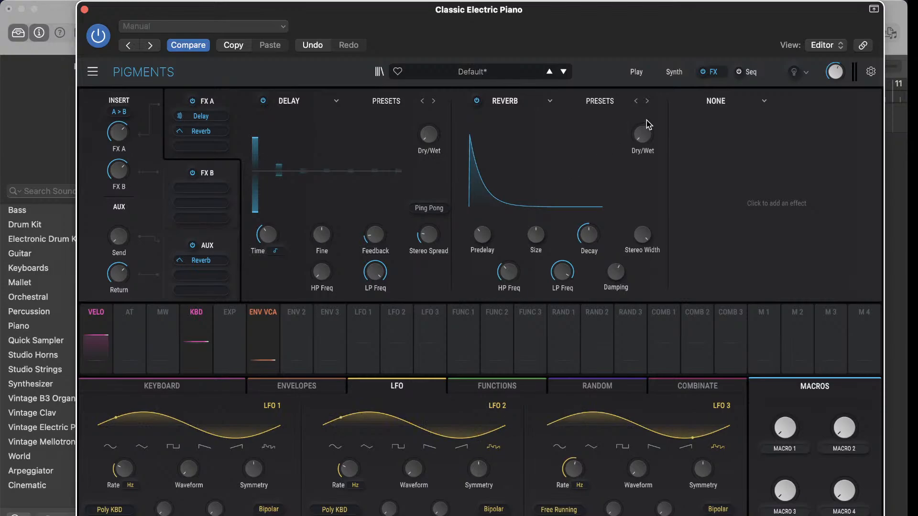
pyautogui.click(678, 76)
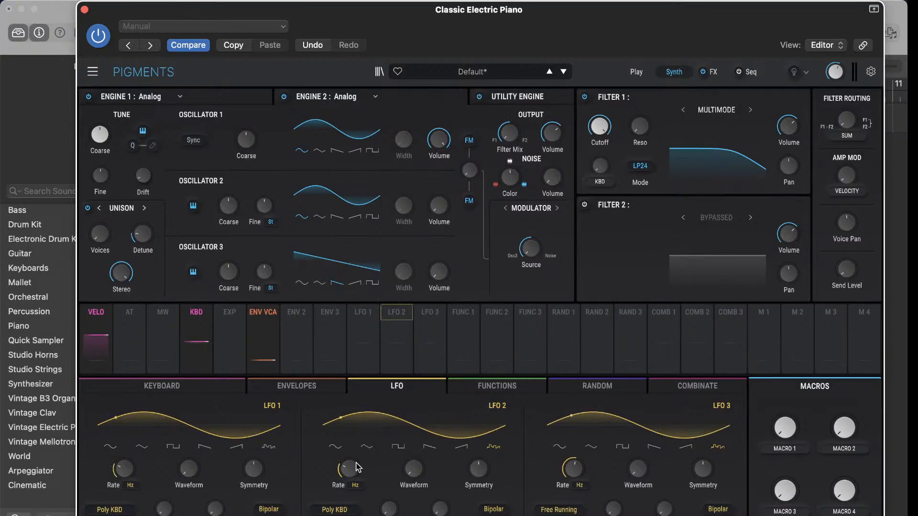
# - Slow down the rates of LFO 2 and LFO 3, keeping LFO 3's rate type at Hertz
pyautogui.moveTo(355, 464); pyautogui.dragTo(364, 460)
pyautogui.moveTo(586, 462); pyautogui.dragTo(587, 461)
pyautogui.moveTo(363, 460); pyautogui.dragTo(362, 460)
pyautogui.moveTo(569, 472); pyautogui.dragTo(586, 460)
pyautogui.click(582, 485)
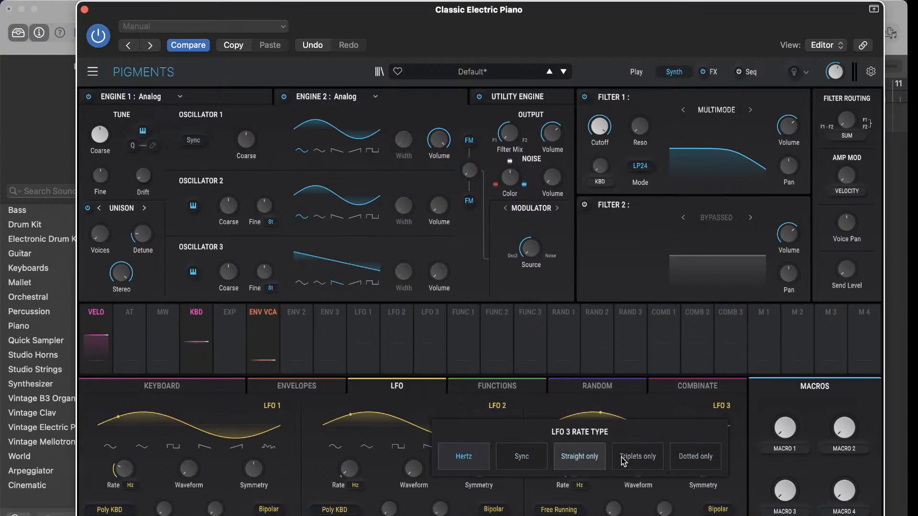
pyautogui.click(470, 459)
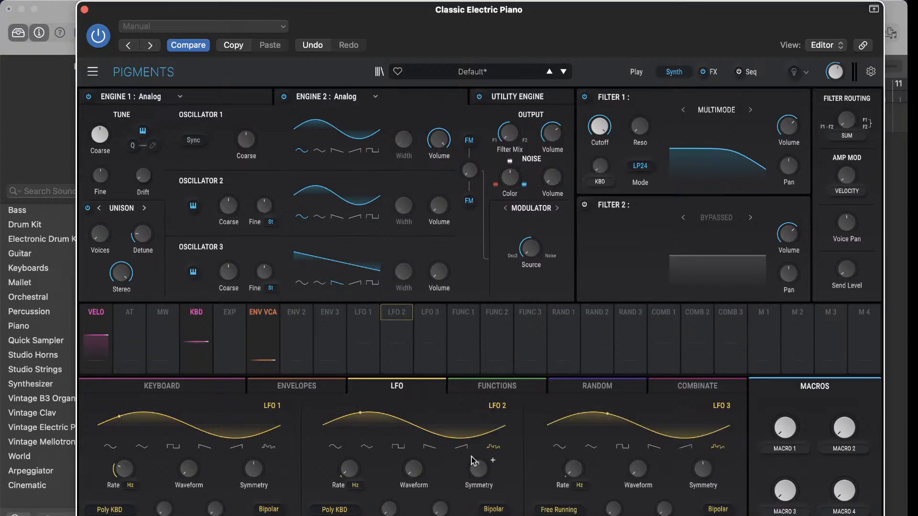
# - Fine-tune the slow rates of LFO 3 and LFO 2
pyautogui.moveTo(575, 471); pyautogui.dragTo(575, 469)
pyautogui.moveTo(344, 473); pyautogui.dragTo(344, 479)
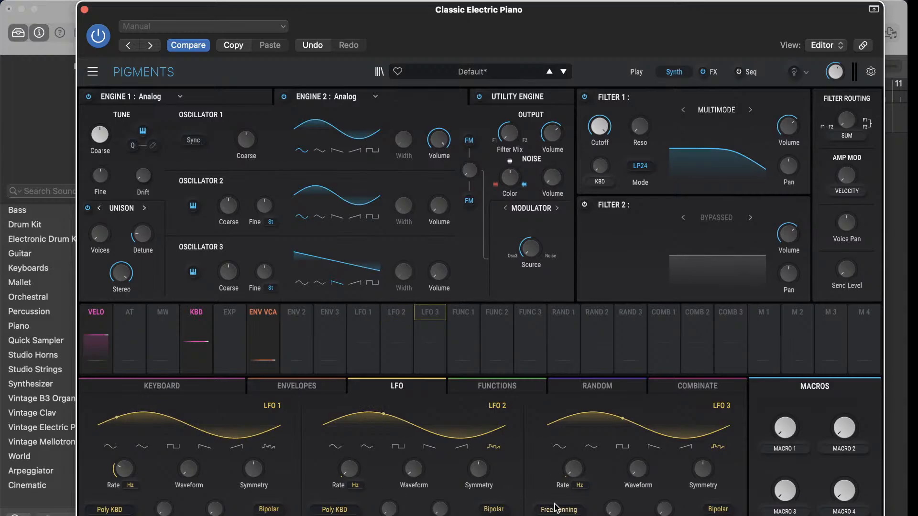
# - Switch LFO 2 and LFO 3 to smoothed random sample-and-hold waveforms, with LFO 2's reset source set to Free Running
pyautogui.click(494, 447)
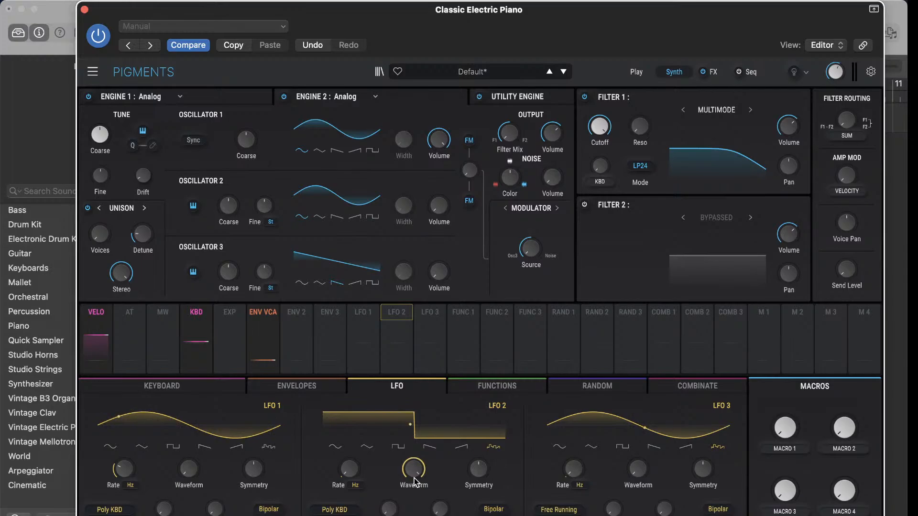
pyautogui.moveTo(391, 510)
pyautogui.moveTo(389, 509); pyautogui.dragTo(389, 483)
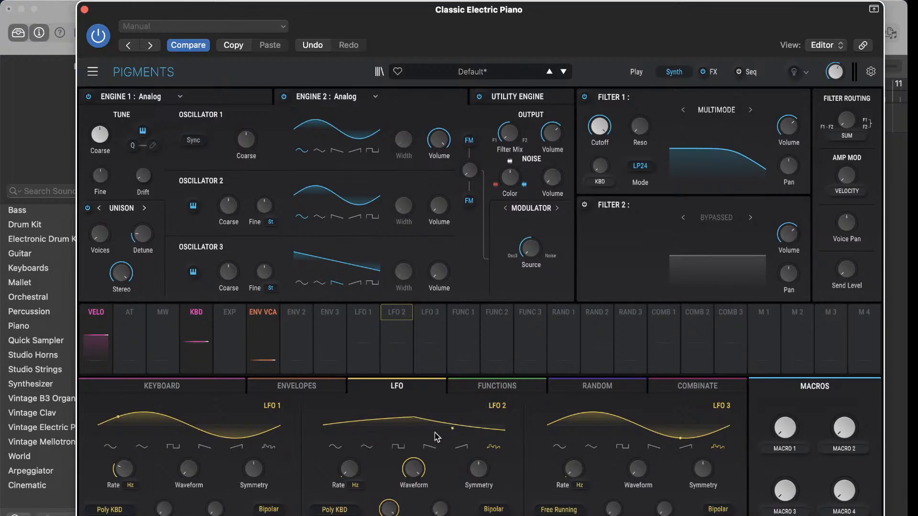
pyautogui.click(342, 510)
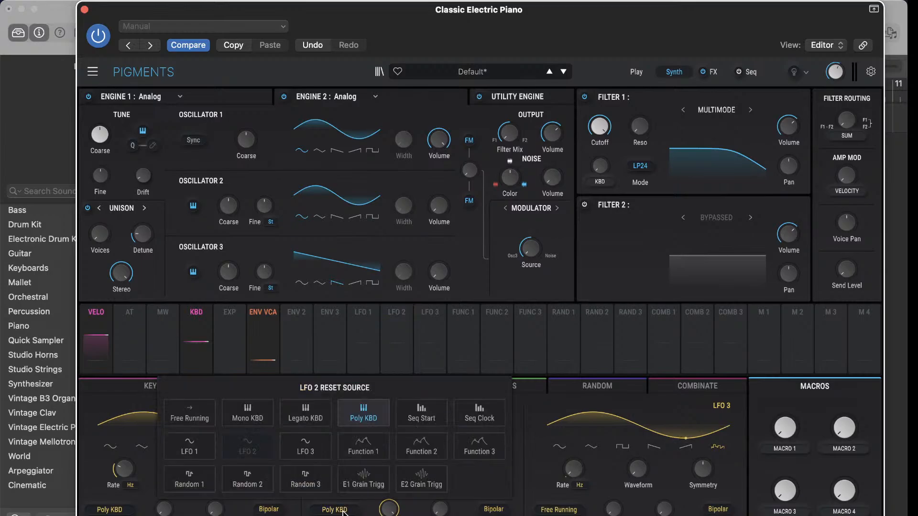
pyautogui.click(198, 420)
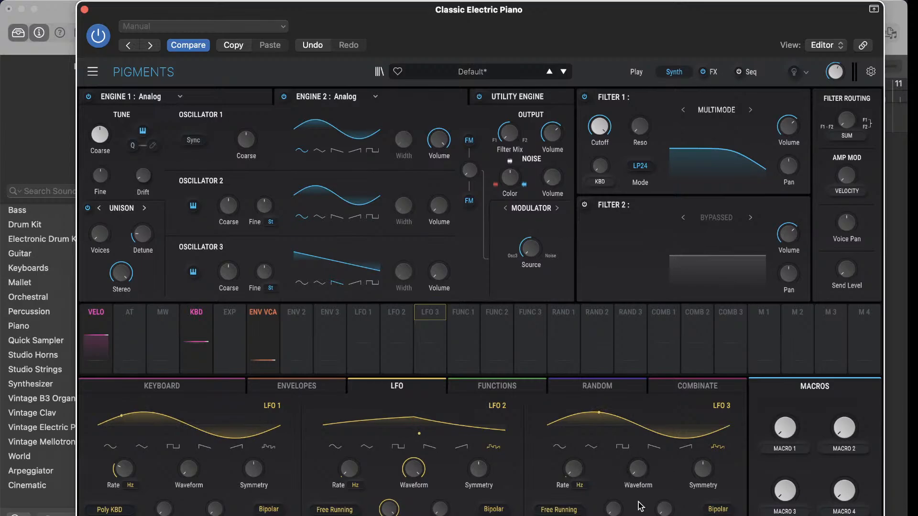
pyautogui.click(720, 448)
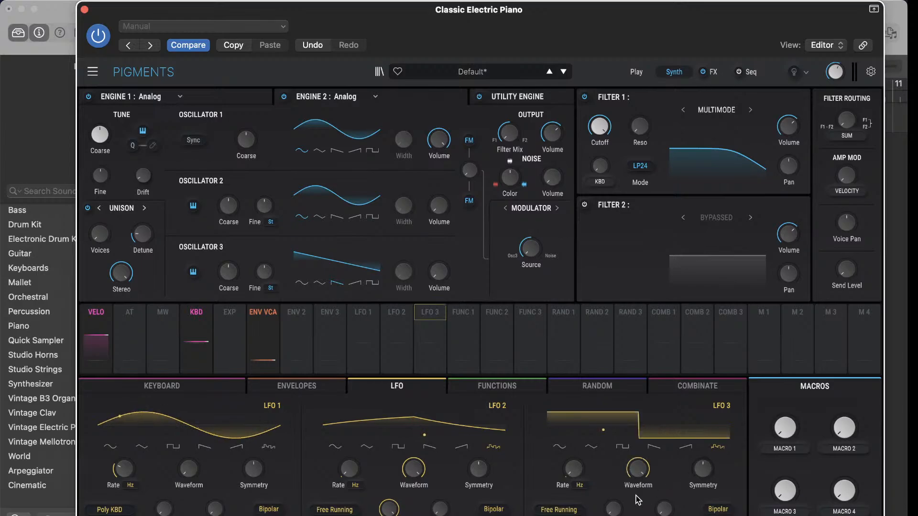
pyautogui.moveTo(615, 511); pyautogui.dragTo(615, 483)
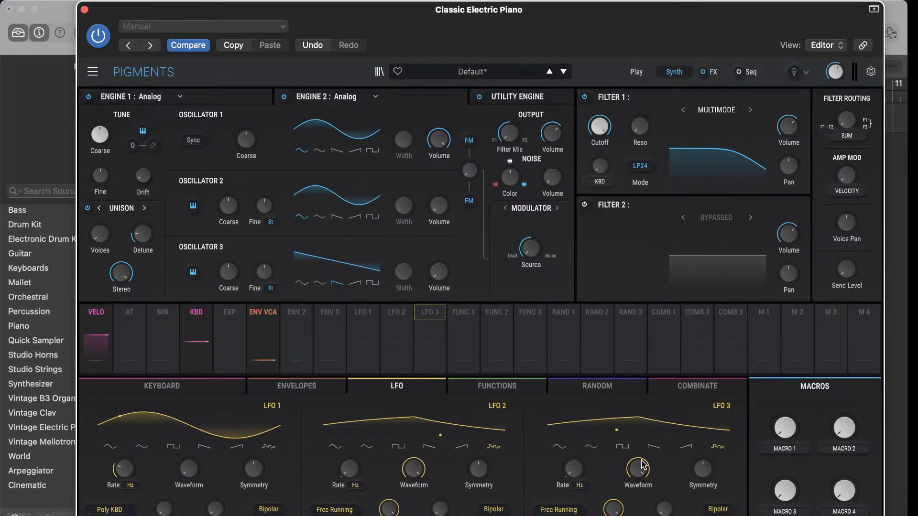
# - Cross-modulate the LFO rates, routing LFO 3 to LFO 2's rate at 0.07 and LFO 2 to LFO 3's rate at 0.05
pyautogui.click(433, 323)
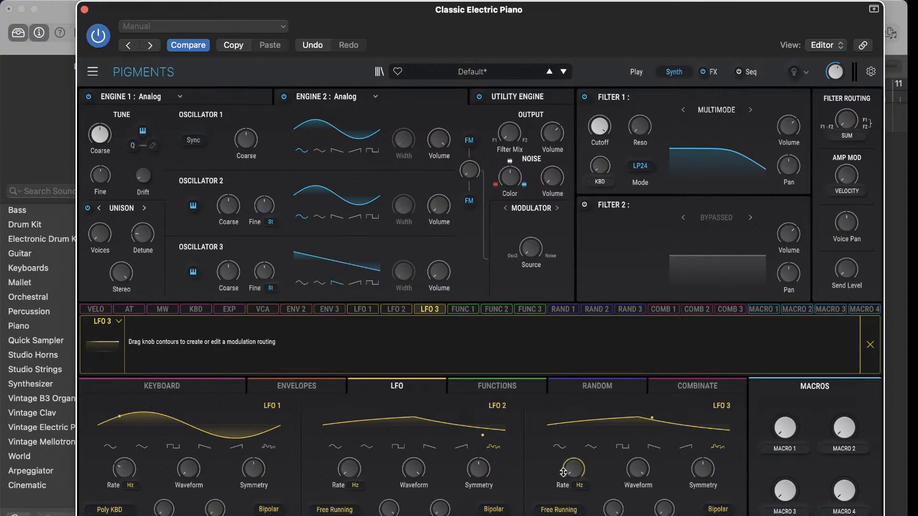
pyautogui.click(432, 316)
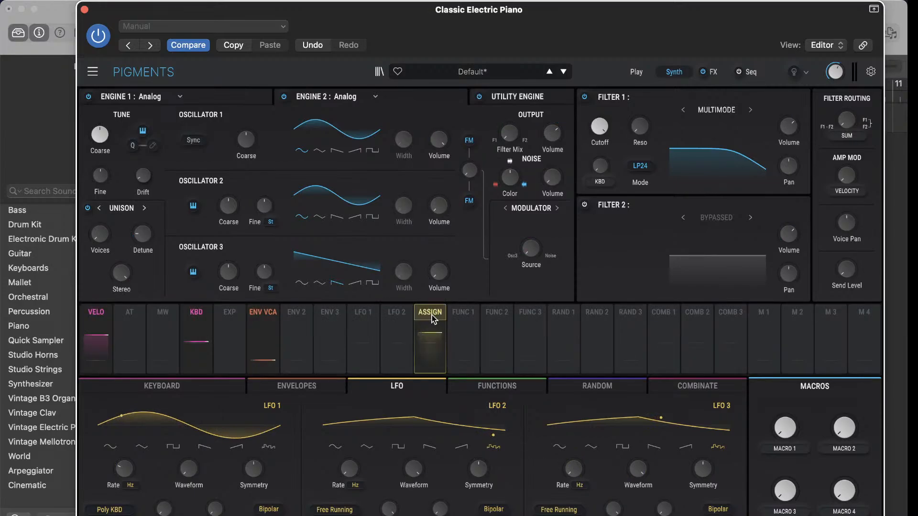
pyautogui.click(431, 315)
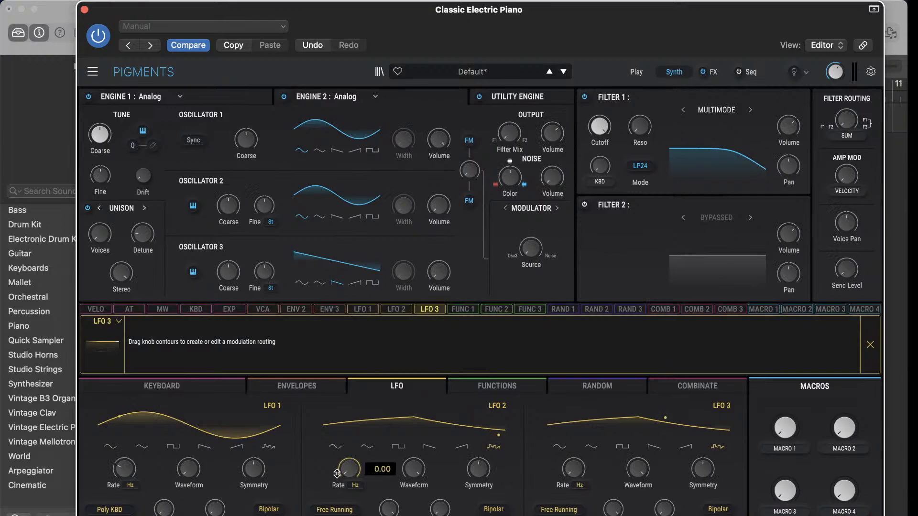
pyautogui.moveTo(337, 474); pyautogui.dragTo(337, 469)
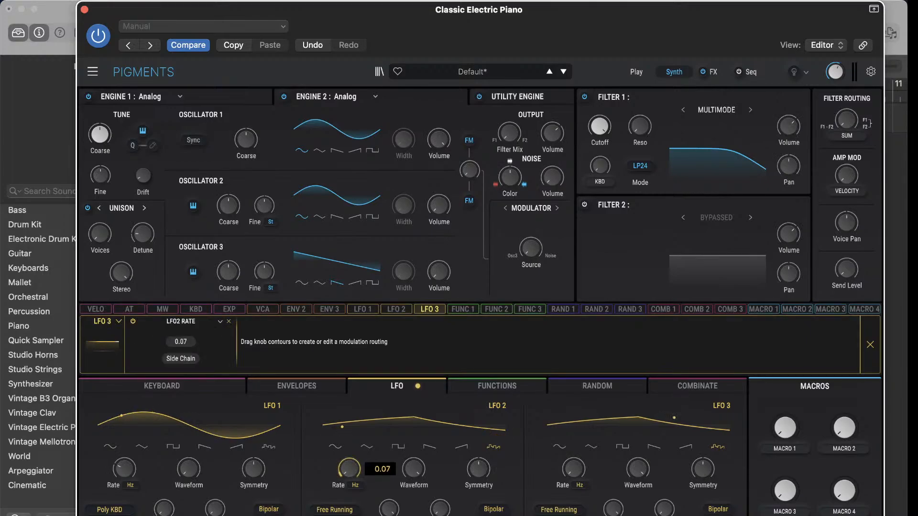
pyautogui.click(403, 310)
pyautogui.moveTo(565, 475)
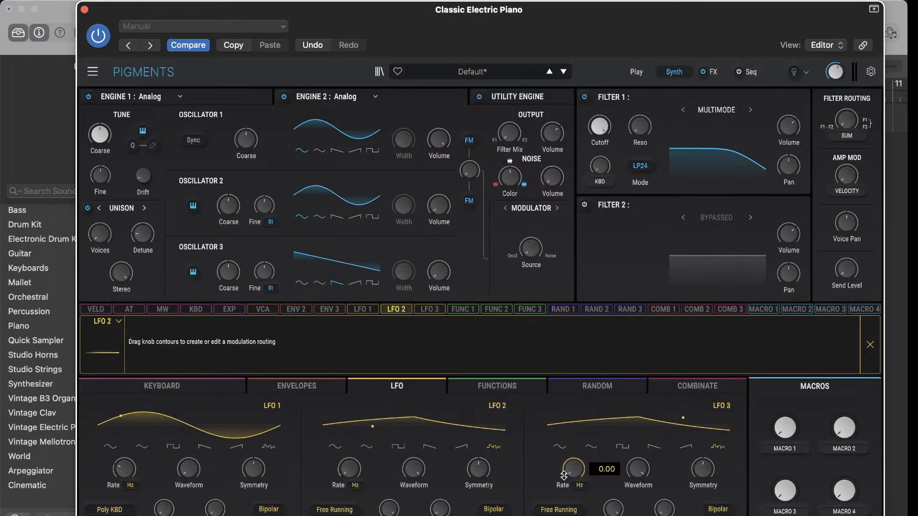
pyautogui.moveTo(564, 475); pyautogui.dragTo(564, 472)
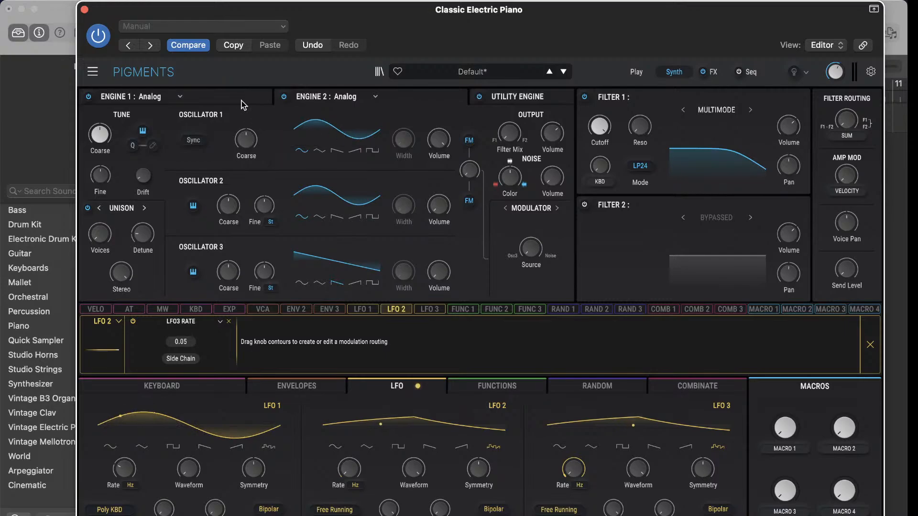
# - Raise the coarse tuning of Engine 2's oscillator 1
pyautogui.moveTo(245, 140)
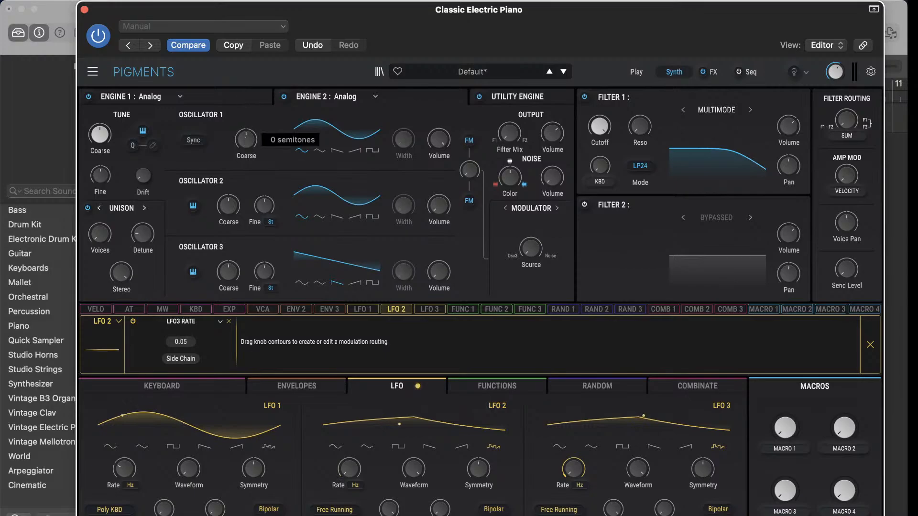
pyautogui.moveTo(245, 139)
pyautogui.mouseDown()
pyautogui.moveTo(246, 122)
pyautogui.moveTo(246, 140)
pyautogui.mouseUp()
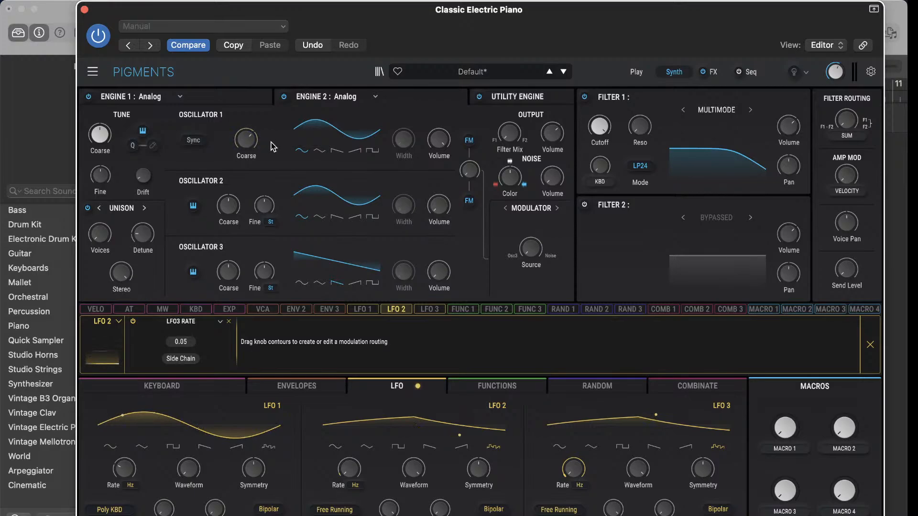
pyautogui.moveTo(247, 143)
pyautogui.moveTo(244, 139)
pyautogui.mouseDown()
pyautogui.moveTo(243, 151)
pyautogui.moveTo(244, 142)
pyautogui.mouseUp()
# - Raise the coarse tuning of Engine 2's oscillator 2 beyond 12 semitones and turn up its volume
pyautogui.moveTo(229, 209)
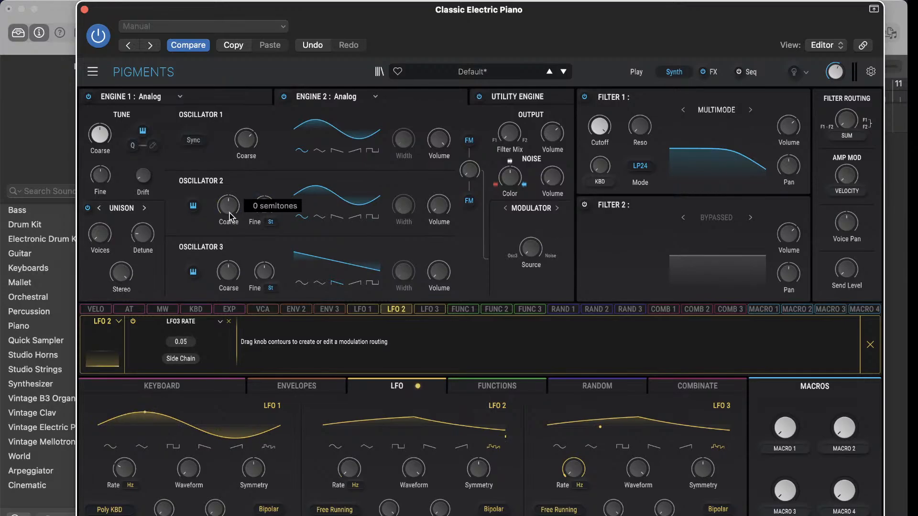
pyautogui.moveTo(229, 217); pyautogui.dragTo(229, 196)
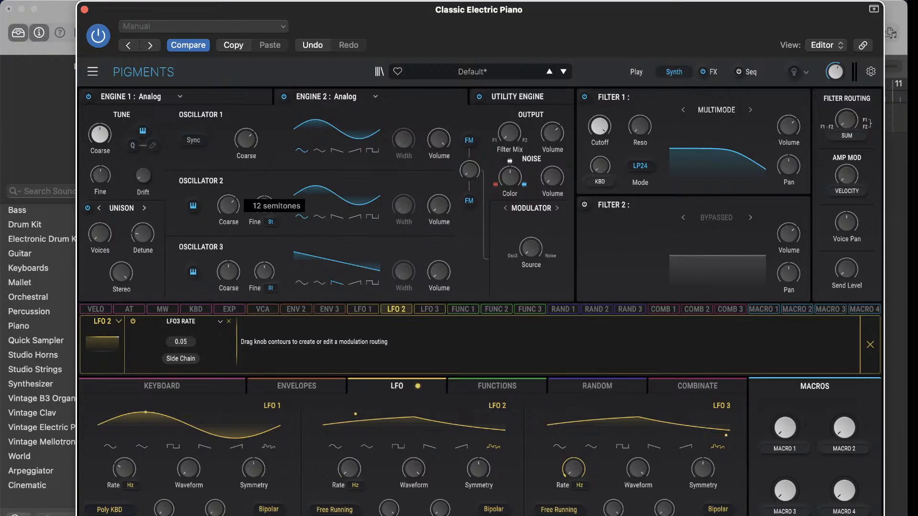
pyautogui.moveTo(228, 206); pyautogui.dragTo(229, 201)
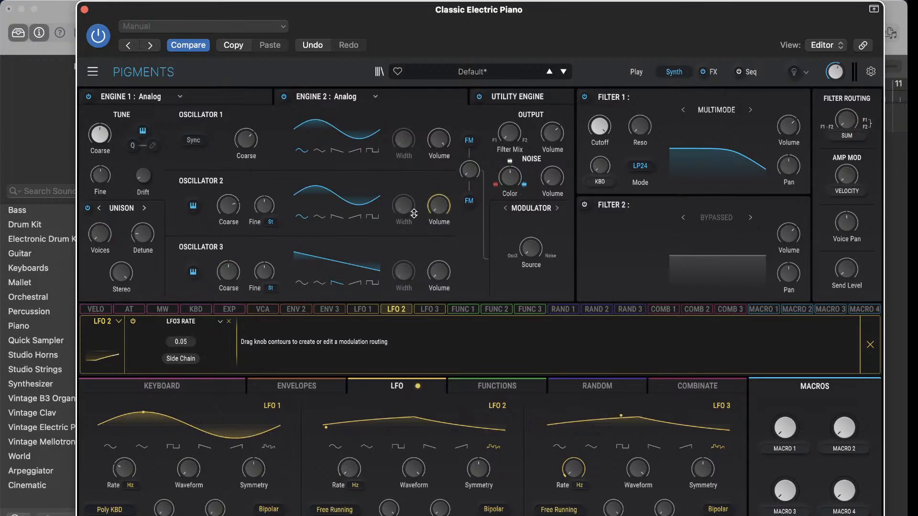
pyautogui.moveTo(432, 211)
pyautogui.mouseDown()
pyautogui.moveTo(432, 178)
pyautogui.moveTo(435, 211)
pyautogui.mouseUp()
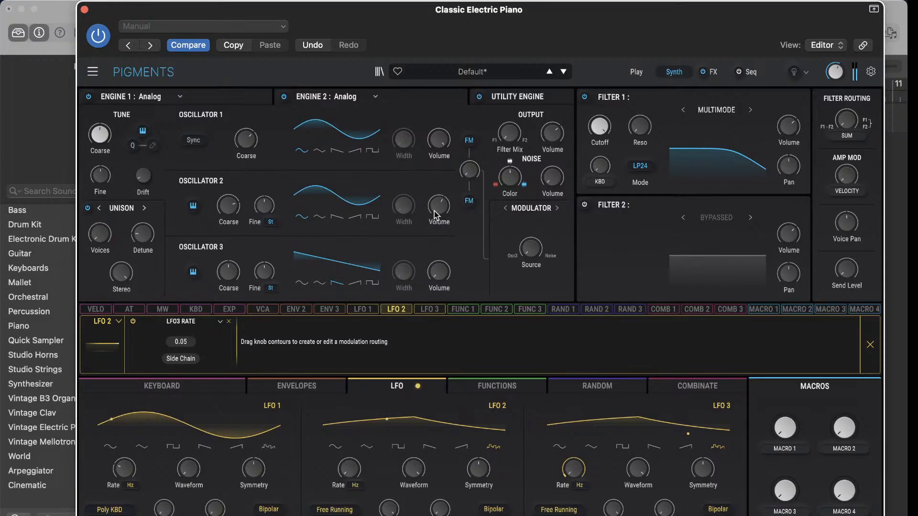
# - Route LFO 3 to the volume of Engine 2's oscillator 1 with an amount of -0.89
pyautogui.click(432, 311)
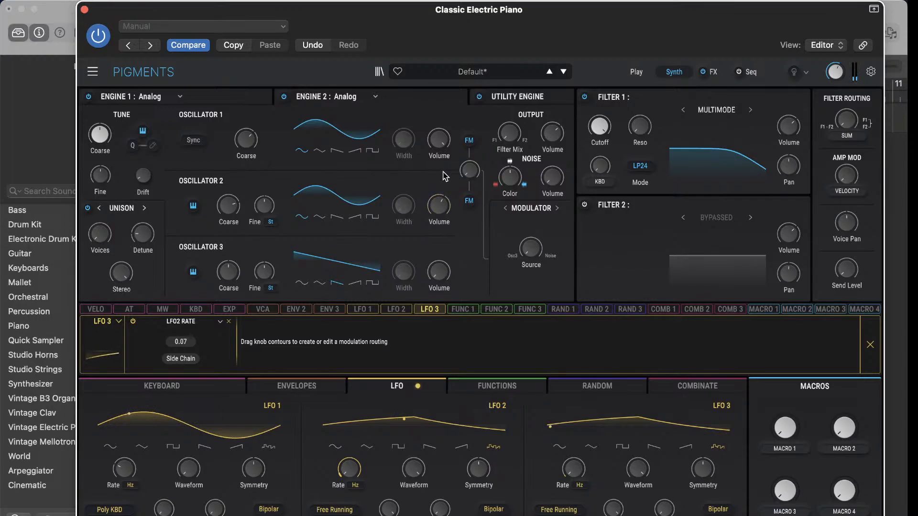
pyautogui.click(432, 310)
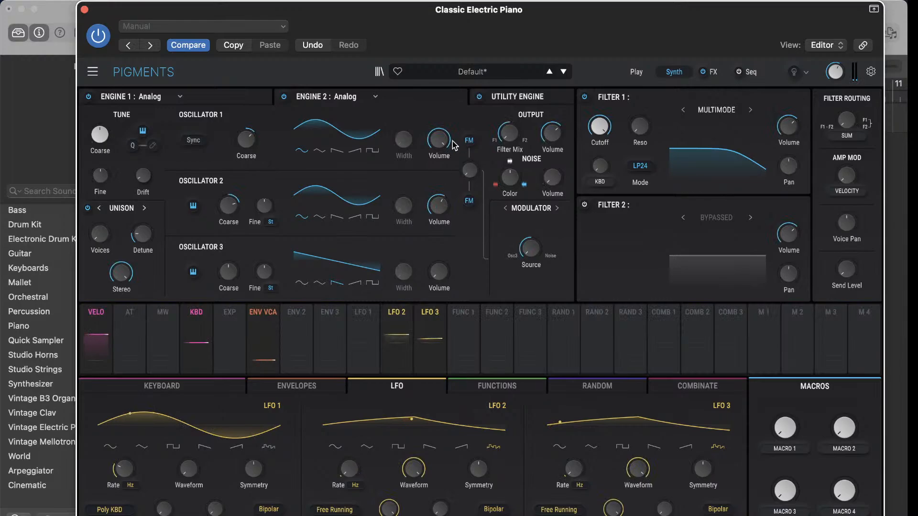
pyautogui.click(428, 310)
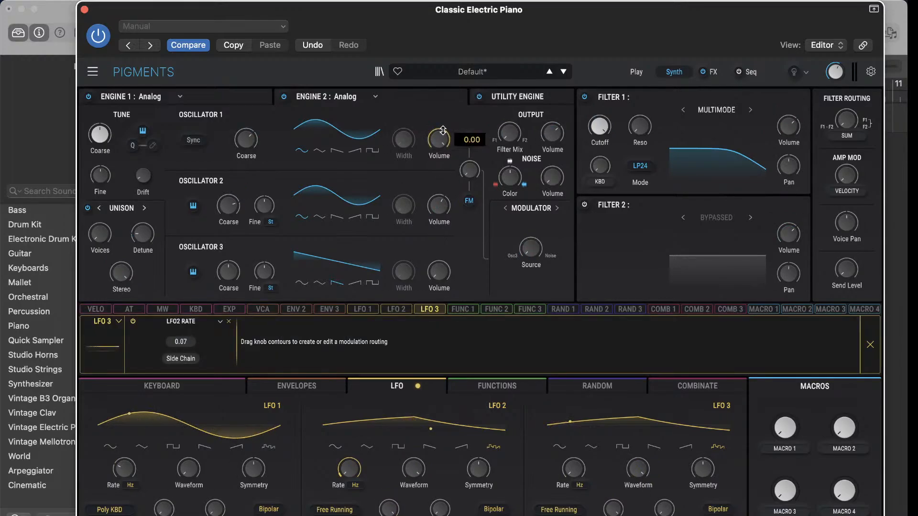
pyautogui.moveTo(440, 126); pyautogui.dragTo(440, 177)
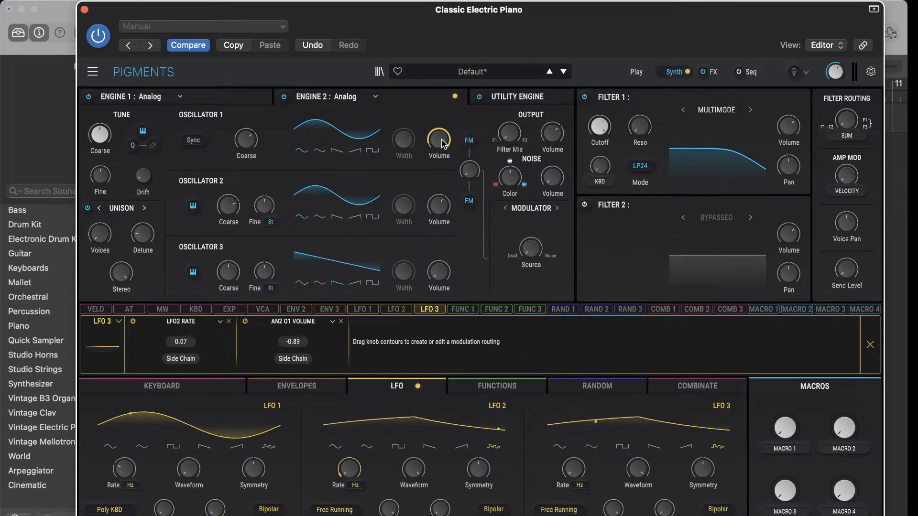
# - Route LFO 2 to the volume of Engine 2's oscillator 2 with an amount of -0.30
pyautogui.moveTo(443, 149)
pyautogui.moveTo(247, 143)
pyautogui.moveTo(445, 203)
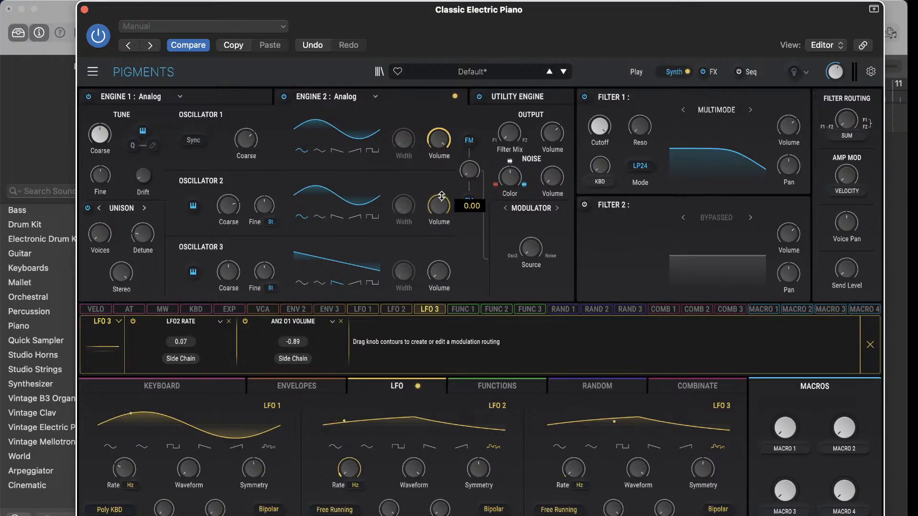
pyautogui.click(399, 309)
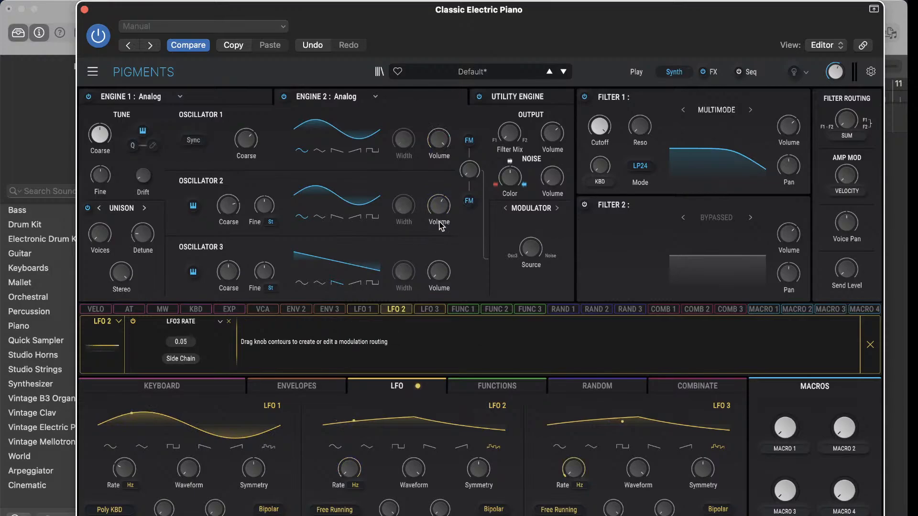
pyautogui.moveTo(442, 196)
pyautogui.mouseDown()
pyautogui.moveTo(439, 220)
pyautogui.moveTo(428, 195)
pyautogui.moveTo(436, 205)
pyautogui.mouseUp()
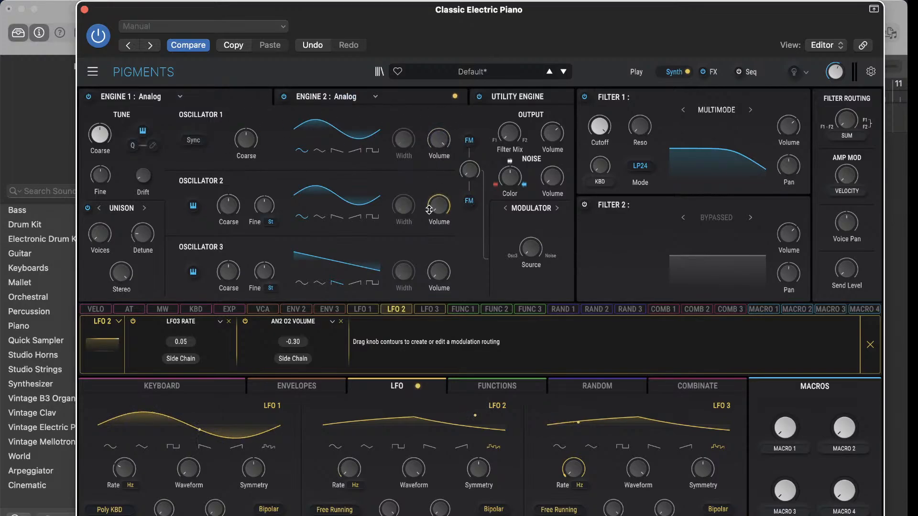
# - Modulate the volume of Engine 1's oscillator 1 with LFO 3 at -0.39 and LFO 2 at -0.21
pyautogui.click(430, 309)
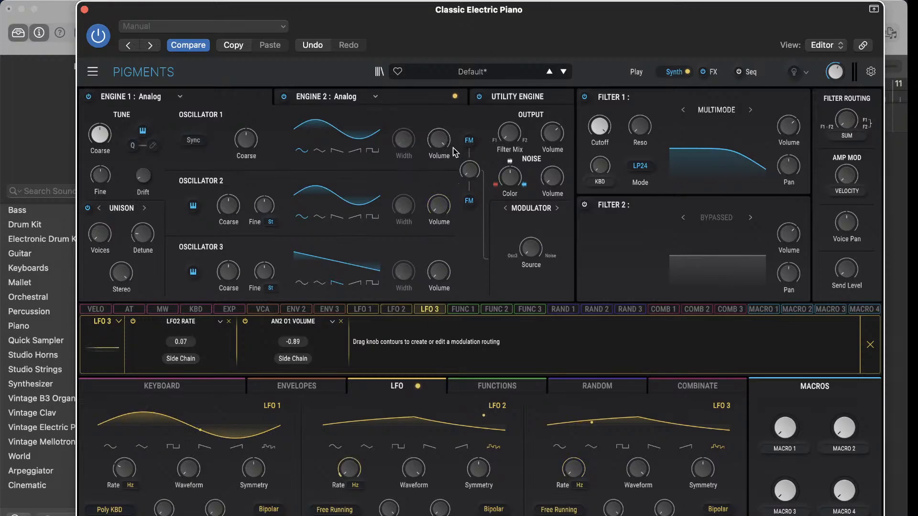
pyautogui.moveTo(439, 139); pyautogui.dragTo(438, 157)
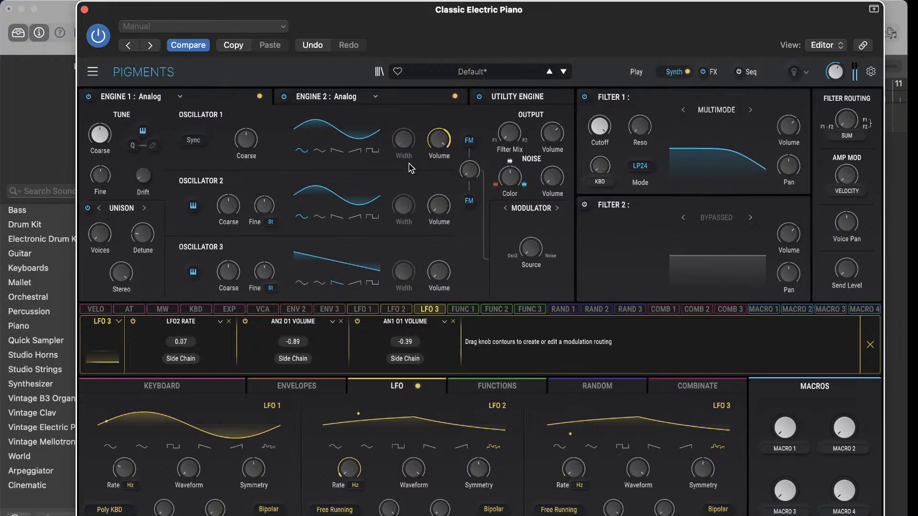
pyautogui.click(396, 309)
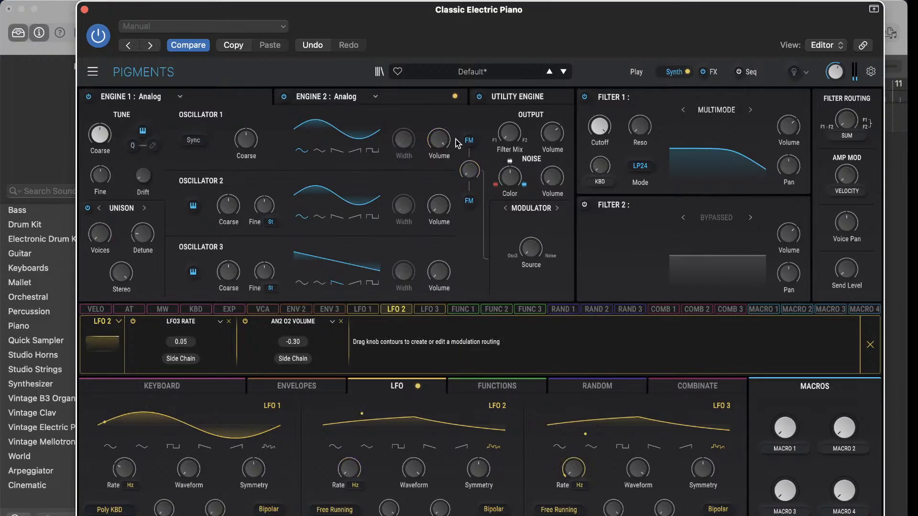
pyautogui.moveTo(447, 139)
pyautogui.moveTo(447, 139); pyautogui.dragTo(448, 160)
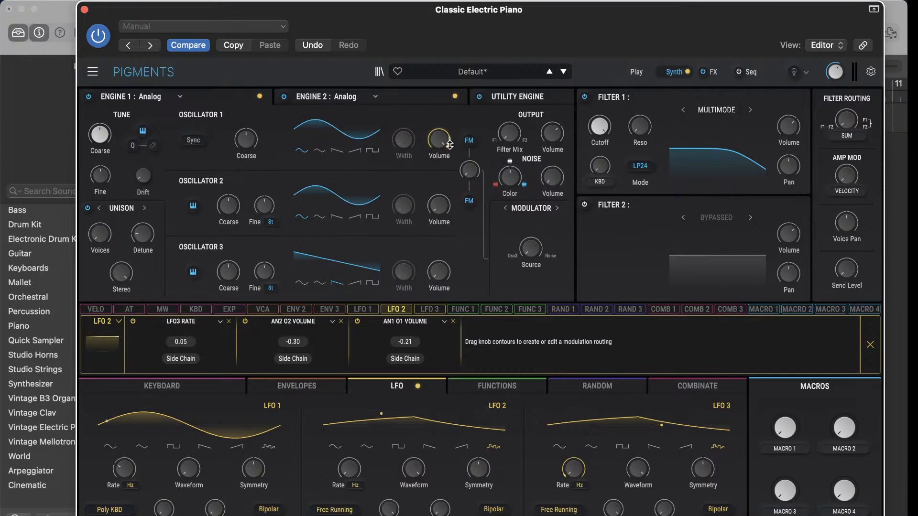
# - Review the LFO 3 and LFO 2 routings and set LFO 2's modulation of Engine 1 oscillator 1's volume to -0.20
pyautogui.click(432, 310)
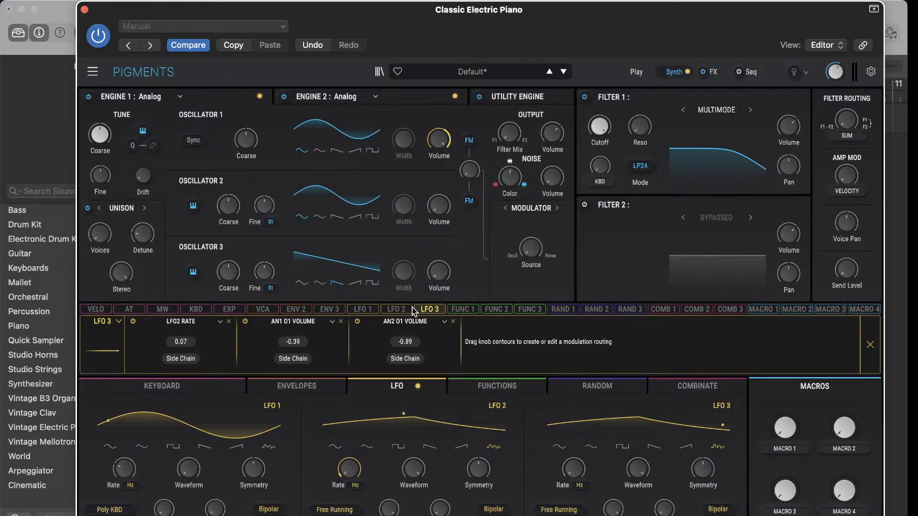
pyautogui.click(397, 310)
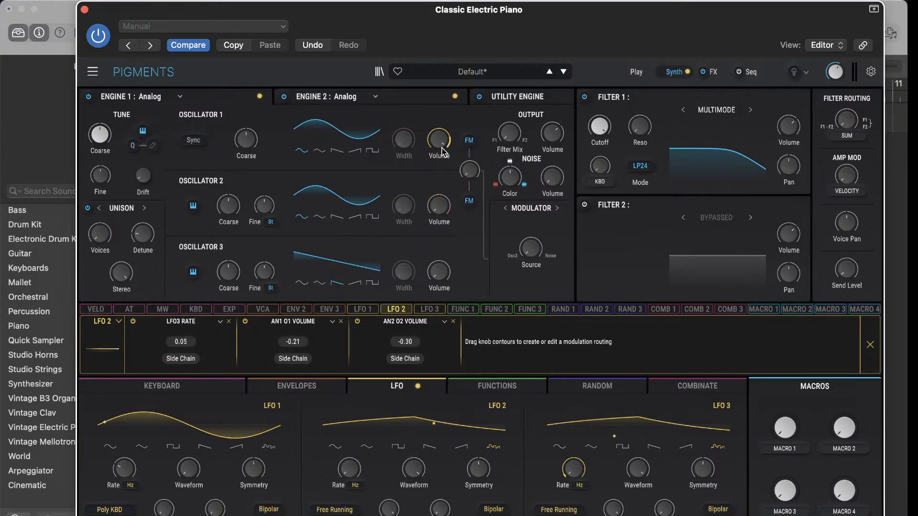
pyautogui.moveTo(444, 144)
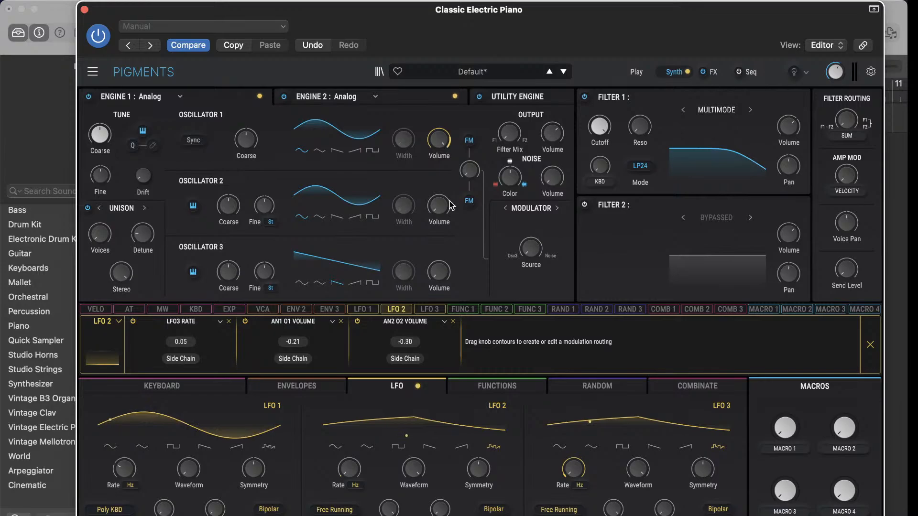
pyautogui.click(431, 310)
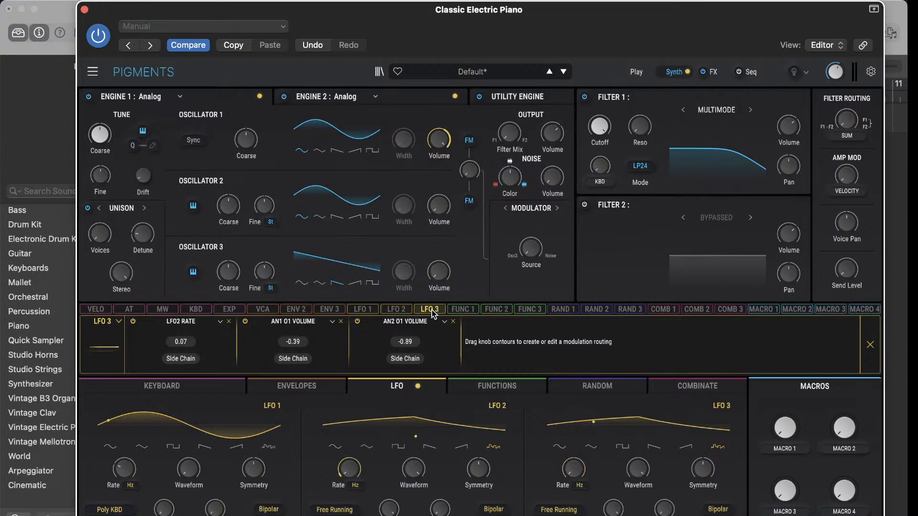
pyautogui.click(396, 310)
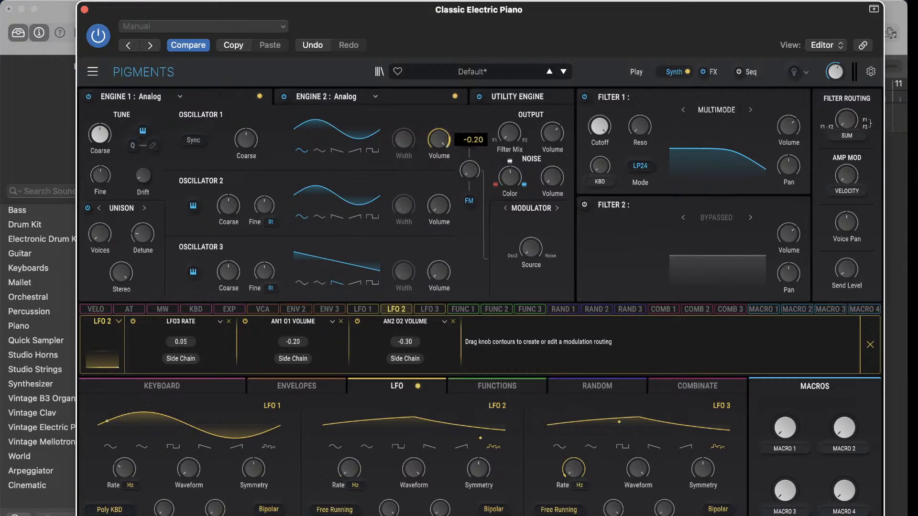
# - Set the modulation of Engine 1 oscillator 1's volume to 0.15 from LFO 2 and -0.21 from LFO 3
pyautogui.moveTo(450, 141); pyautogui.dragTo(450, 104)
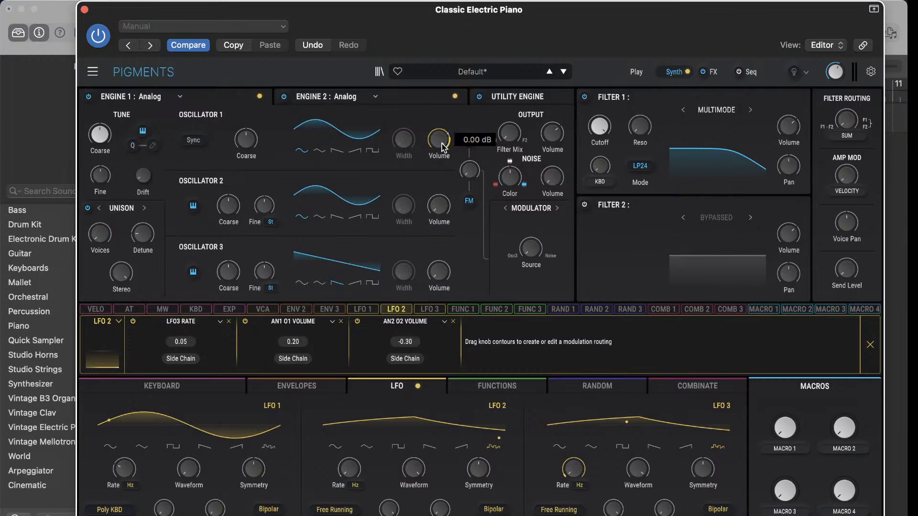
pyautogui.moveTo(443, 146)
pyautogui.mouseDown()
pyautogui.moveTo(442, 156)
pyautogui.moveTo(437, 141)
pyautogui.mouseUp()
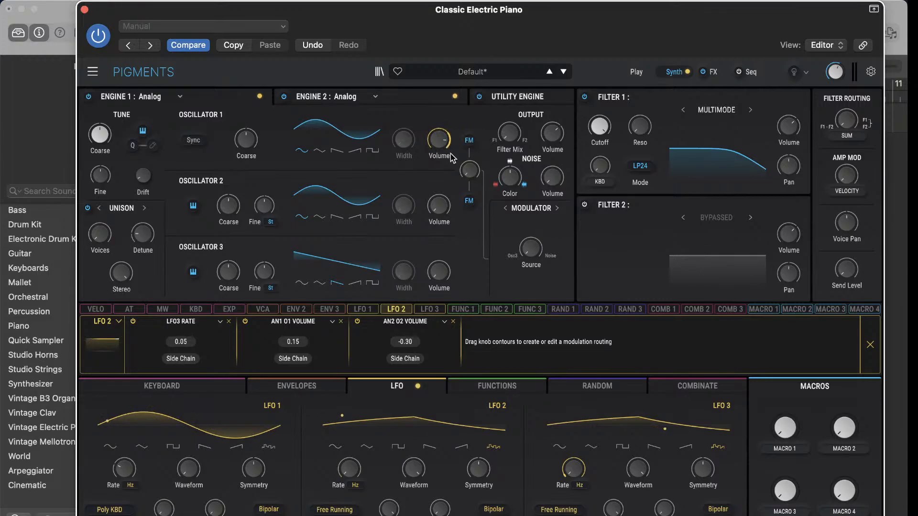
pyautogui.click(427, 310)
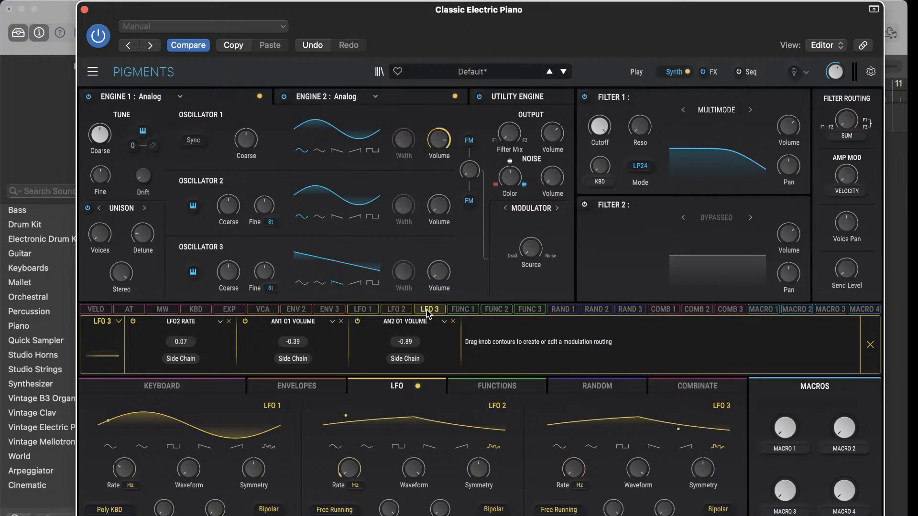
pyautogui.moveTo(446, 131); pyautogui.dragTo(447, 122)
# - Give Engine 1's oscillator 3 a triangle wave and tune it down 12 semitones, trying the sine and square waves as well
pyautogui.click(300, 284)
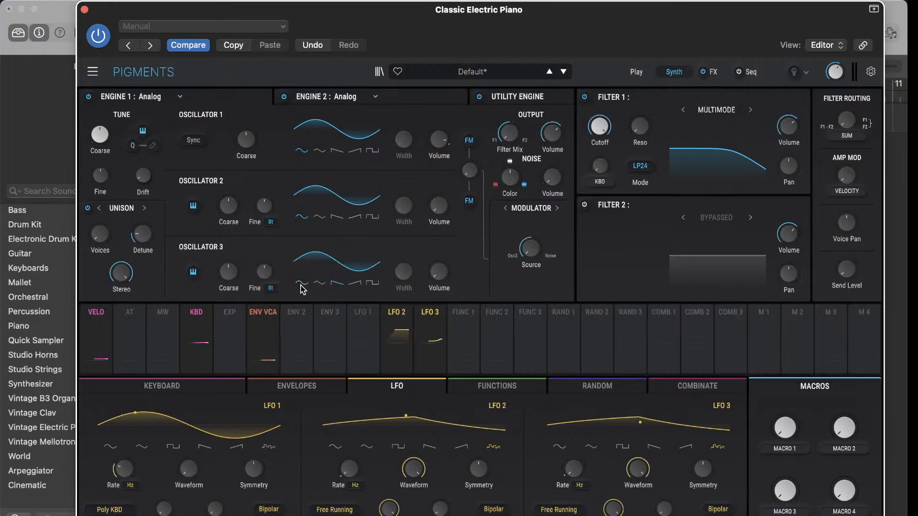
pyautogui.click(322, 285)
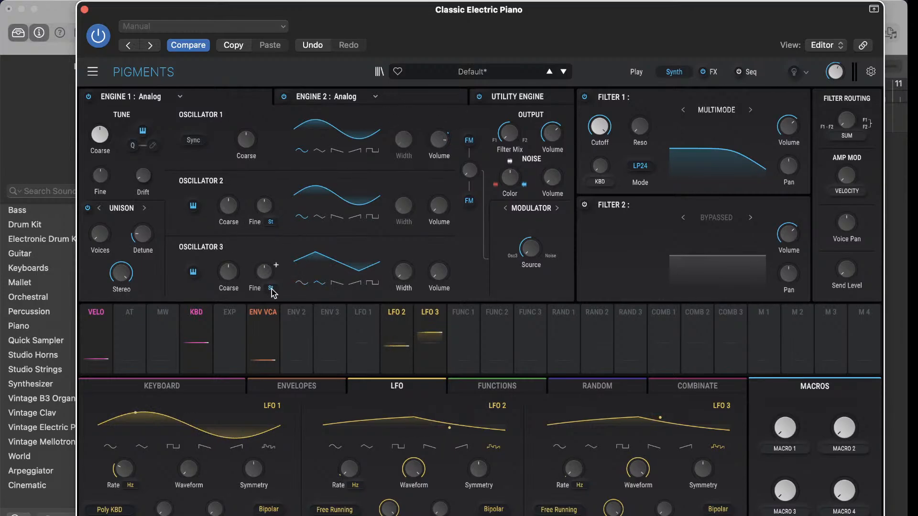
pyautogui.moveTo(228, 272)
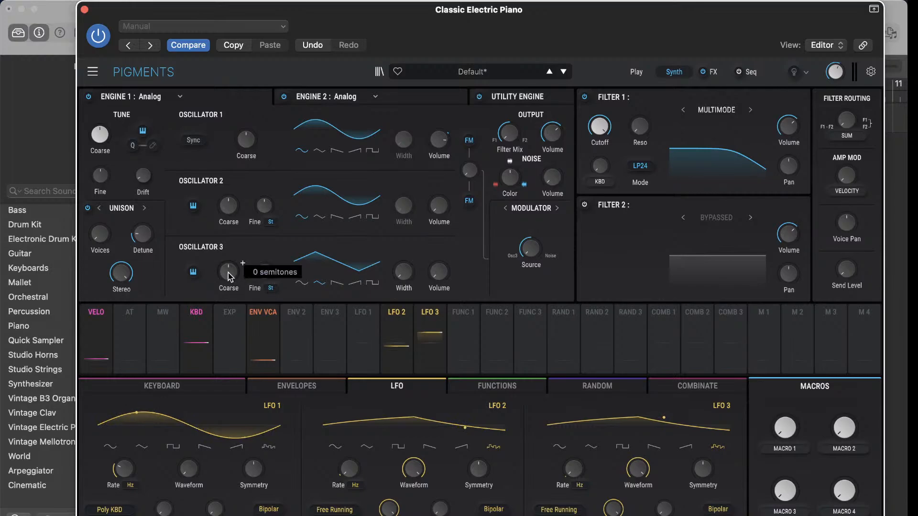
pyautogui.moveTo(228, 272); pyautogui.dragTo(228, 287)
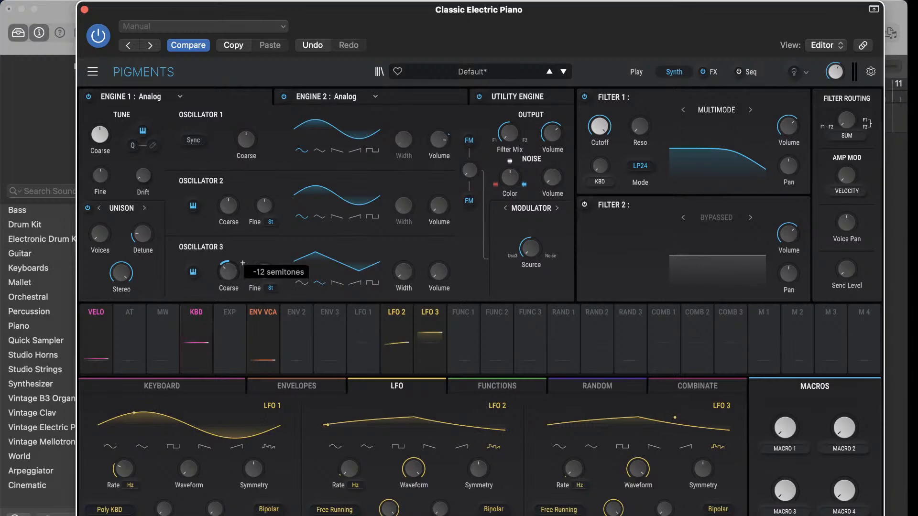
pyautogui.moveTo(230, 276)
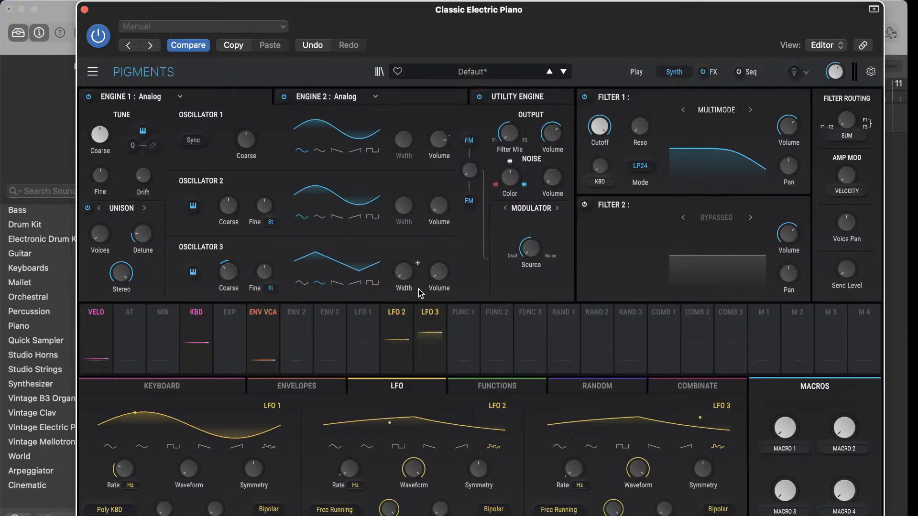
pyautogui.click(375, 286)
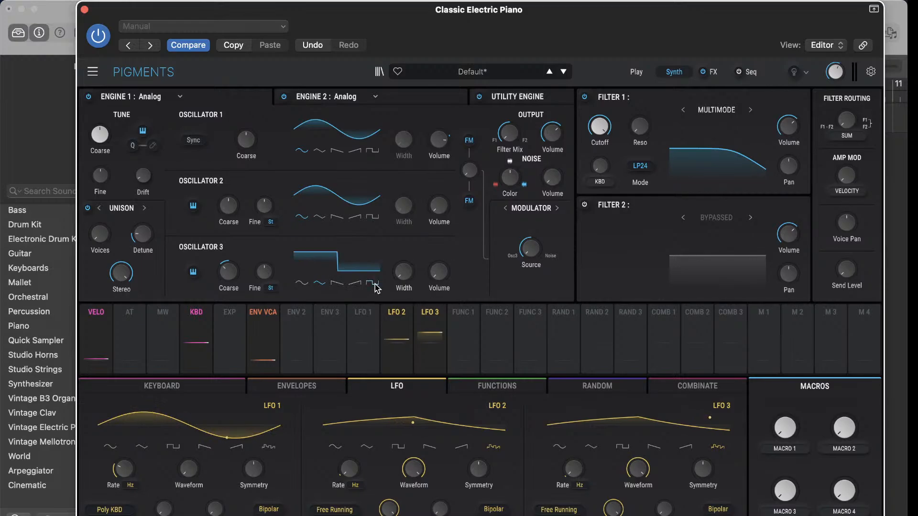
pyautogui.click(320, 285)
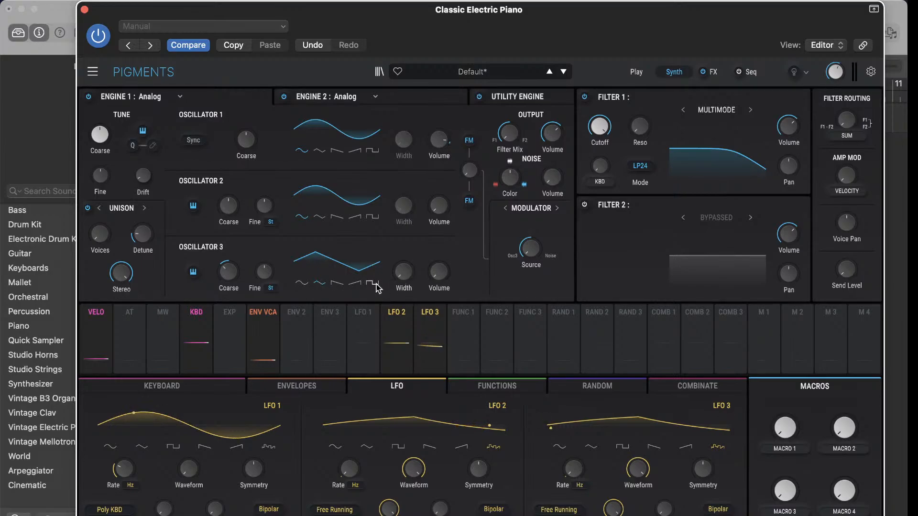
# - Raise the volume of Engine 1's oscillator 3 above -24 dB and modulate it with LFO 3 at -0.19
pyautogui.moveTo(441, 277)
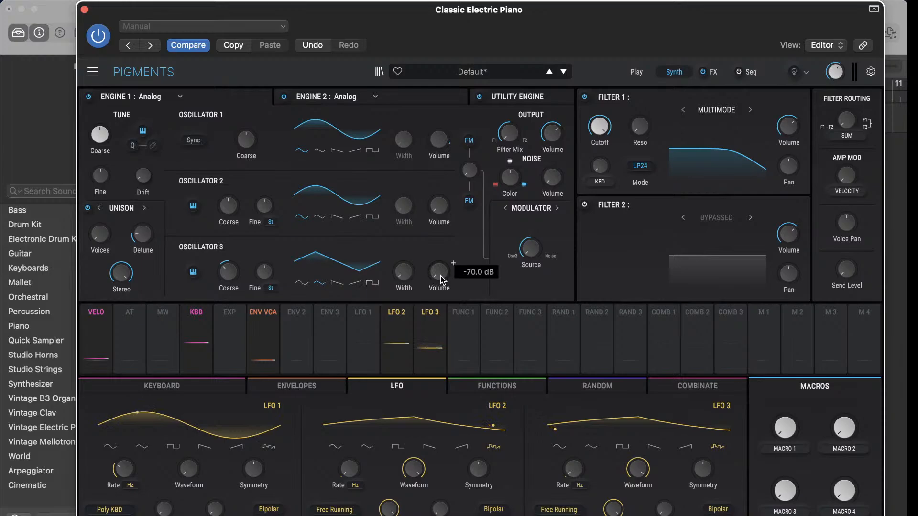
pyautogui.scroll(8, 440, 276)
pyautogui.scroll(3, 440, 277)
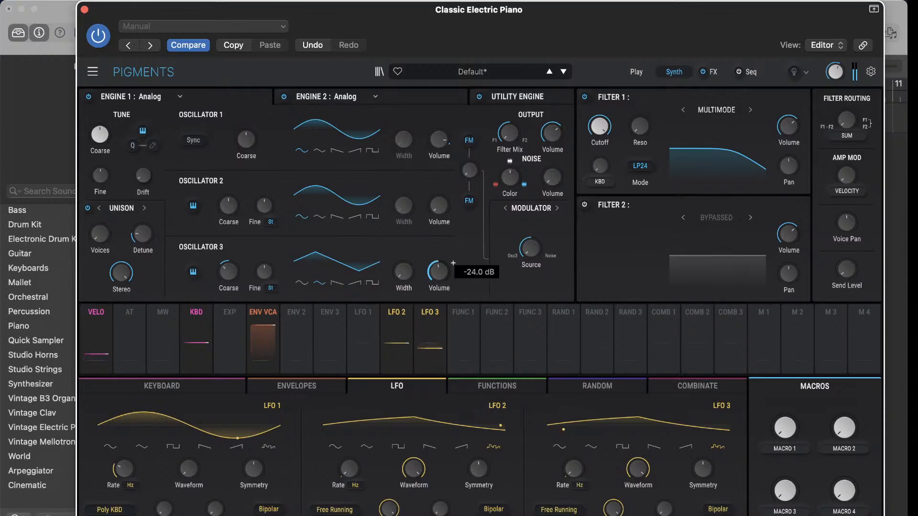
pyautogui.scroll(4, 438, 272)
pyautogui.moveTo(441, 276); pyautogui.dragTo(440, 273)
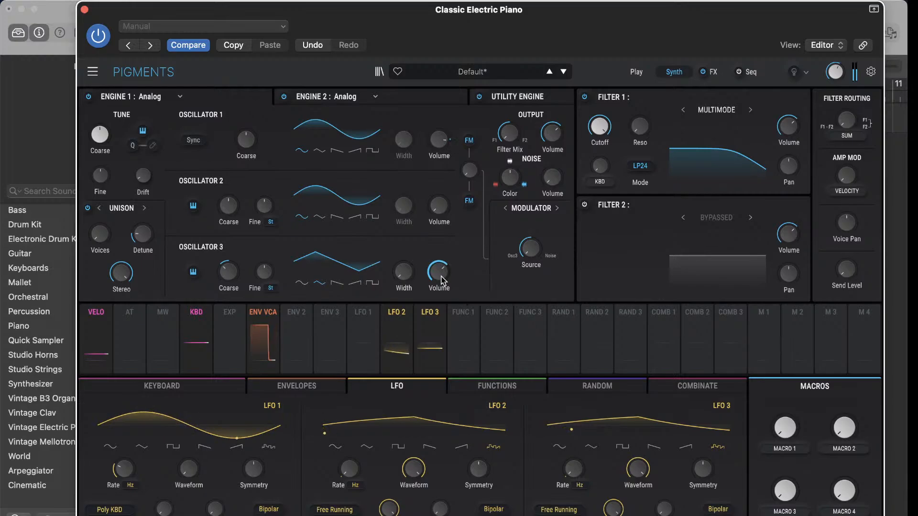
pyautogui.moveTo(436, 315)
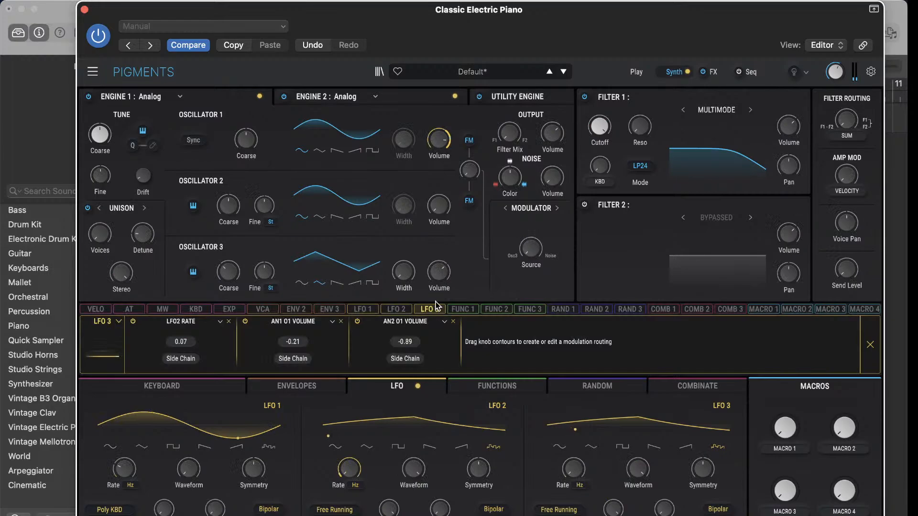
pyautogui.moveTo(439, 267); pyautogui.dragTo(436, 279)
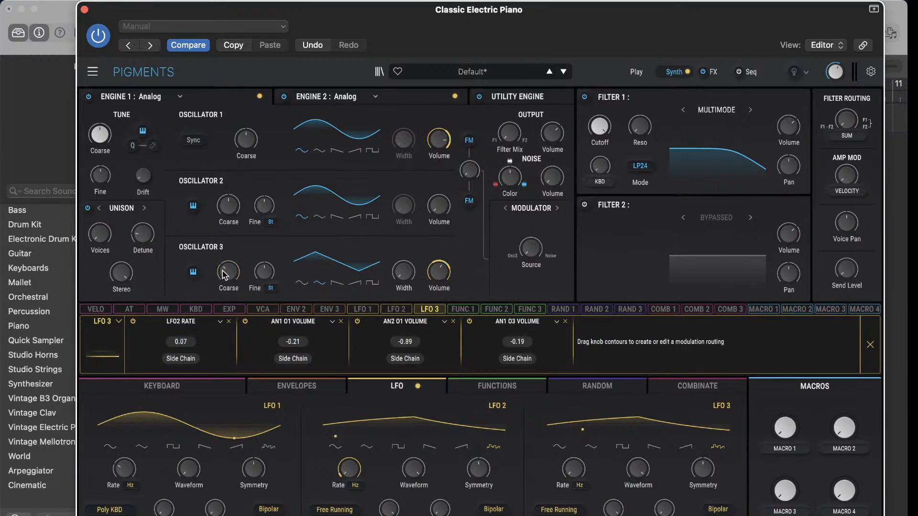
# - Try tuning Engine 1's oscillator 3 down 24 semitones
pyautogui.moveTo(225, 273)
pyautogui.moveTo(224, 273); pyautogui.dragTo(224, 280)
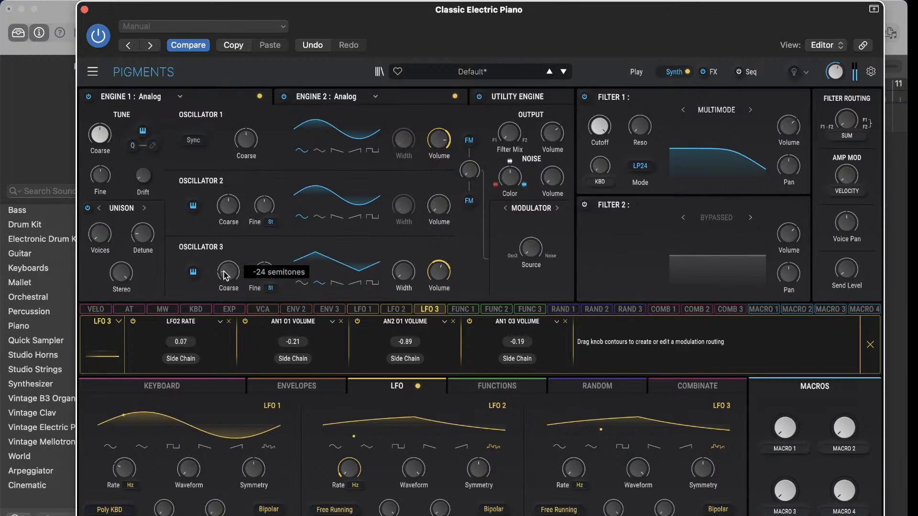
pyautogui.moveTo(224, 281); pyautogui.dragTo(223, 272)
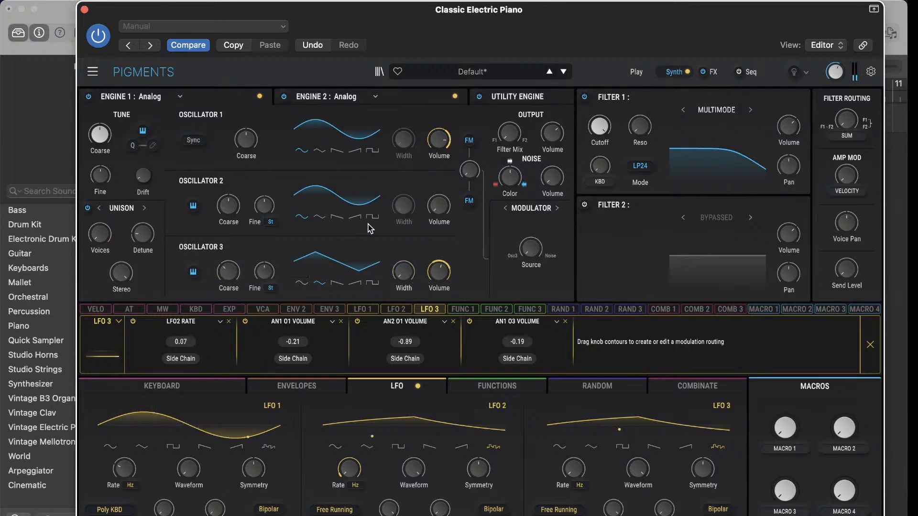
# - Set Engine 2's oscillator 3 to a triangle wave, tuned down 12 semitones with its volume at about -21.4 dB
pyautogui.click(318, 286)
pyautogui.moveTo(223, 271); pyautogui.dragTo(223, 288)
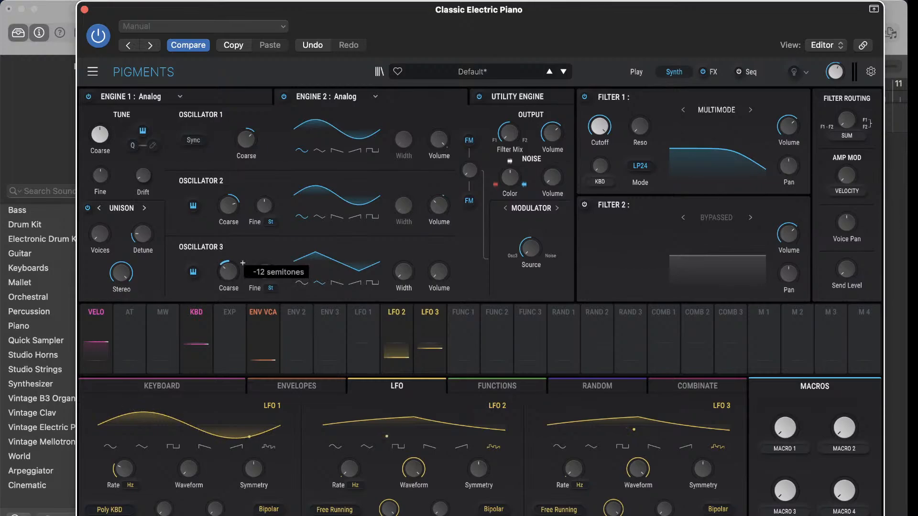
pyautogui.moveTo(437, 273); pyautogui.dragTo(436, 262)
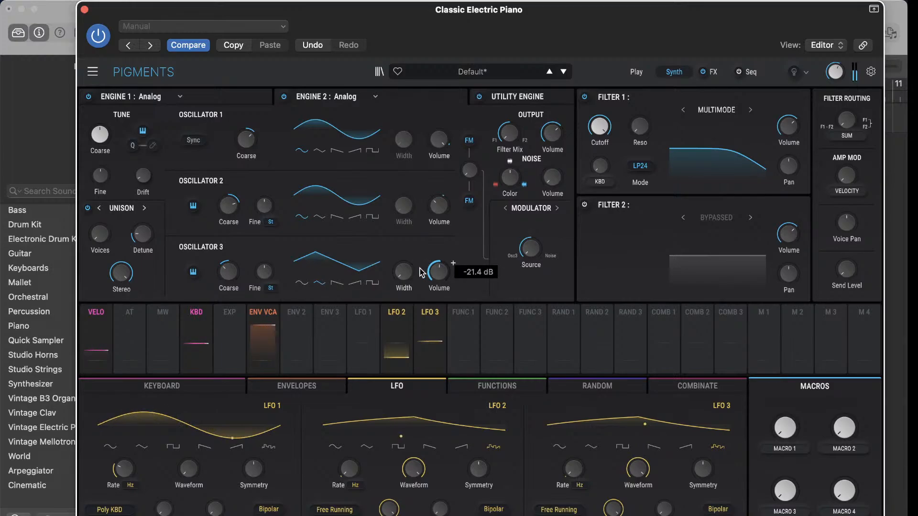
# - Modulate the width of Engine 2's oscillator 3 with LFO 2 at -0.10
pyautogui.moveTo(404, 273); pyautogui.dragTo(394, 269)
pyautogui.click(406, 314)
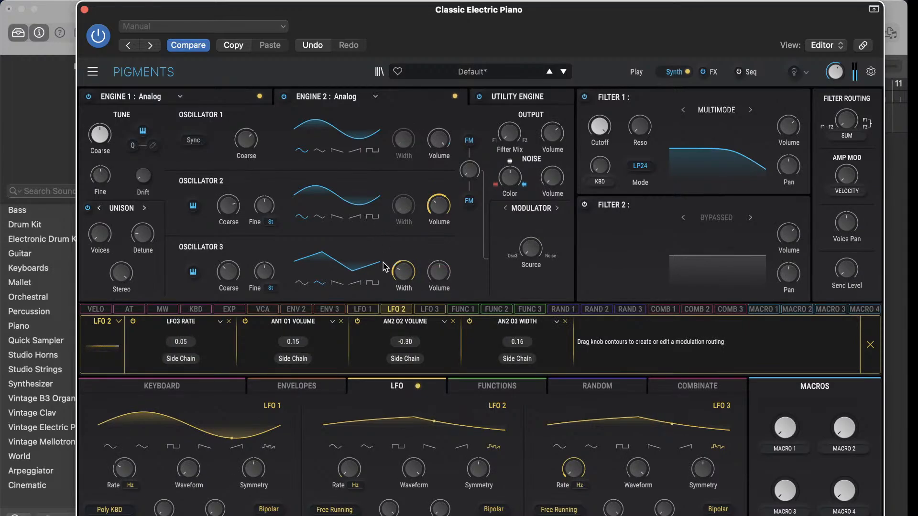
pyautogui.moveTo(398, 271); pyautogui.dragTo(438, 277)
pyautogui.moveTo(438, 276); pyautogui.dragTo(394, 265)
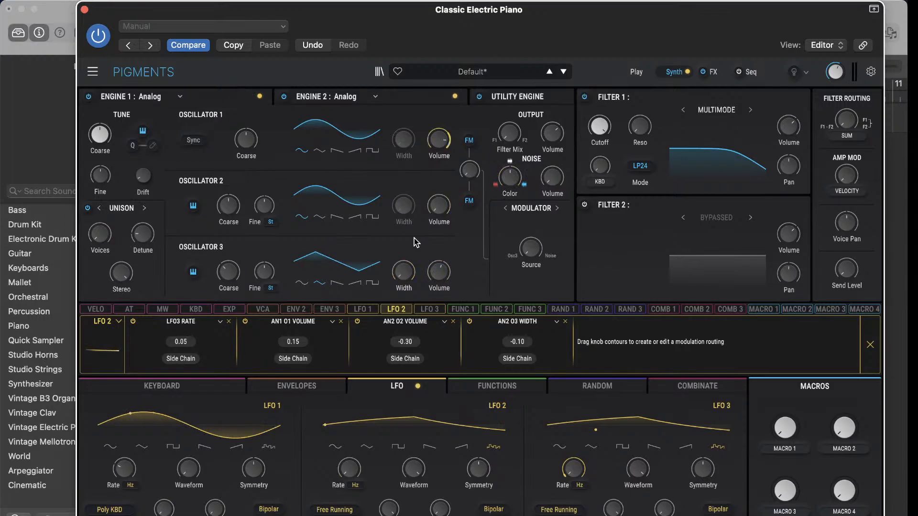
# - Modulate the width of Engine 1's oscillator 3 with LFO 3 at 0.09
pyautogui.click(433, 309)
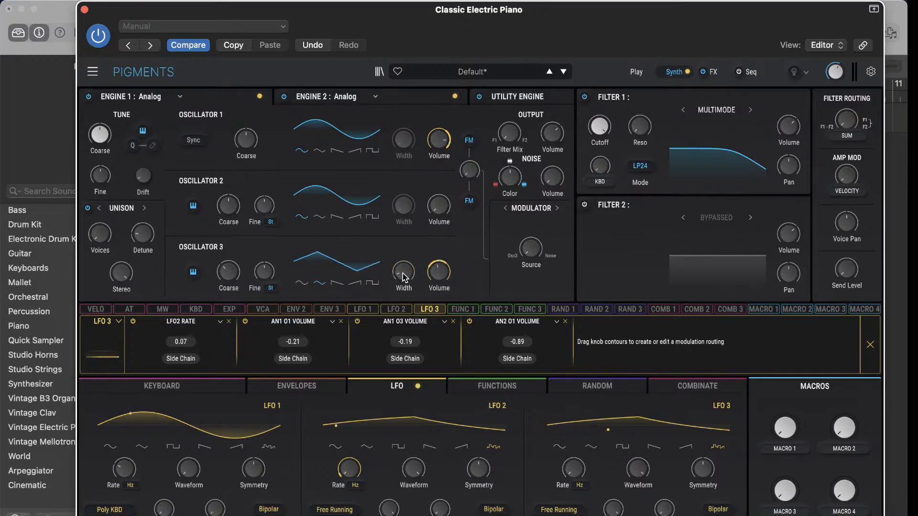
pyautogui.moveTo(403, 262); pyautogui.dragTo(403, 258)
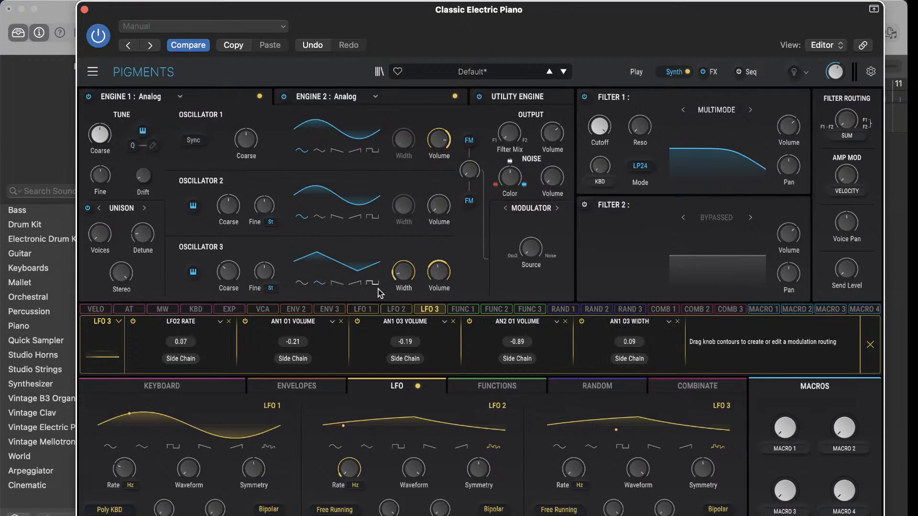
pyautogui.moveTo(414, 269)
# - Raise Engine 2's noise volume and modulate it with LFO 2 at -0.12
pyautogui.moveTo(552, 178)
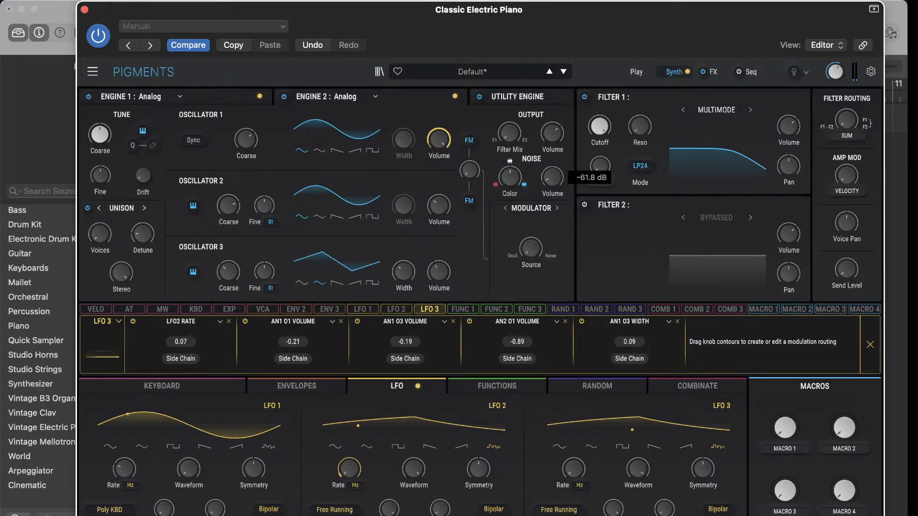
pyautogui.moveTo(553, 178)
pyautogui.mouseDown()
pyautogui.moveTo(510, 176)
pyautogui.moveTo(509, 165)
pyautogui.moveTo(509, 177)
pyautogui.moveTo(507, 163)
pyautogui.moveTo(551, 178)
pyautogui.moveTo(541, 174)
pyautogui.mouseUp()
pyautogui.click(397, 310)
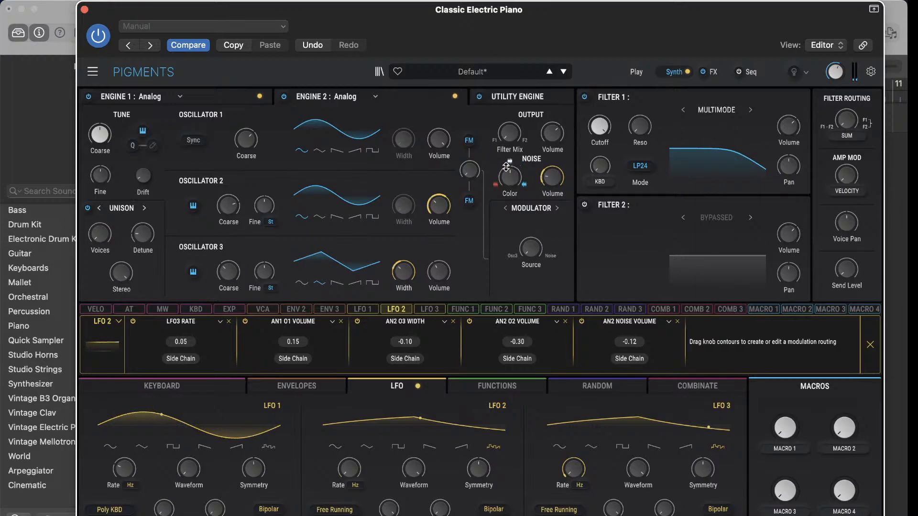
# - Modulate Engine 2's noise color with LFO 3 at 0.29 and LFO 2 at -0.13
pyautogui.click(431, 309)
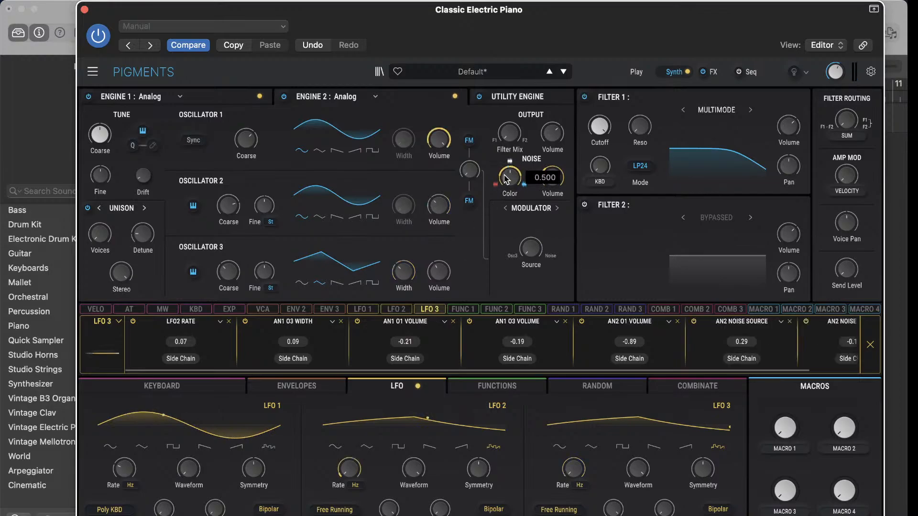
pyautogui.moveTo(498, 181)
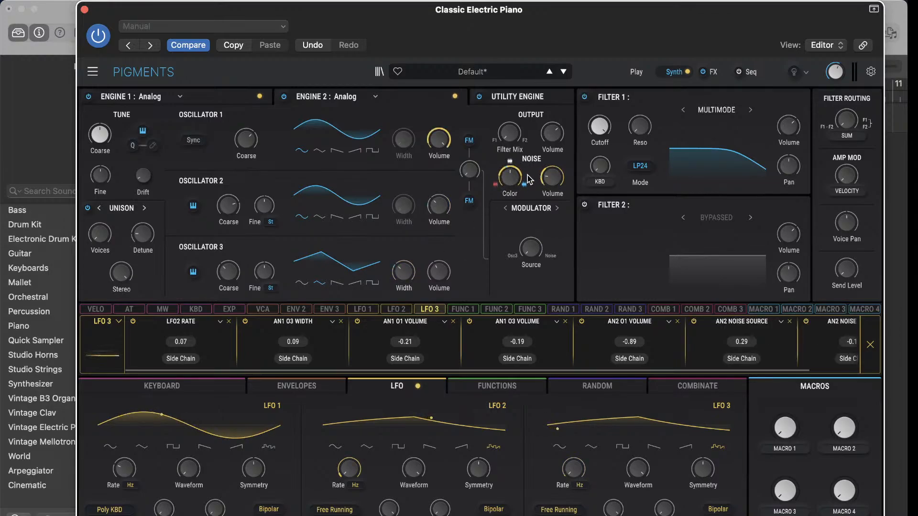
pyautogui.click(401, 308)
pyautogui.moveTo(509, 175)
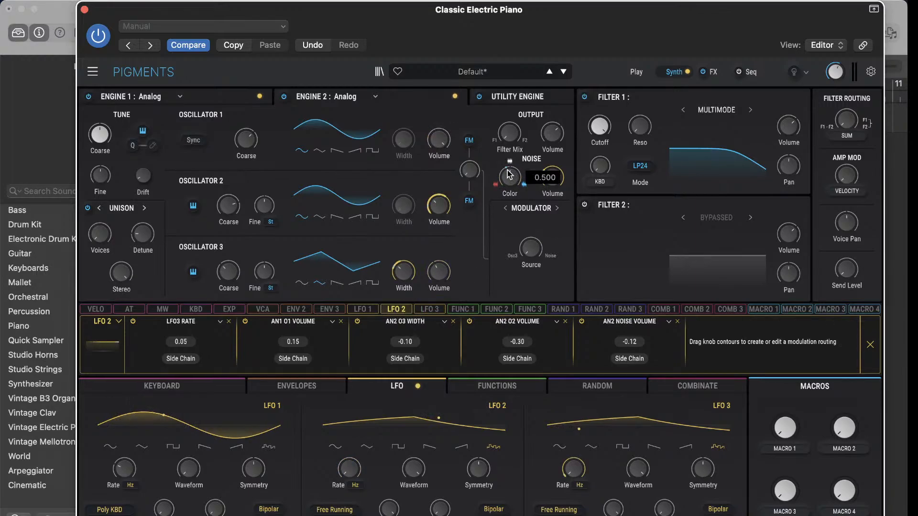
pyautogui.moveTo(509, 174); pyautogui.dragTo(509, 181)
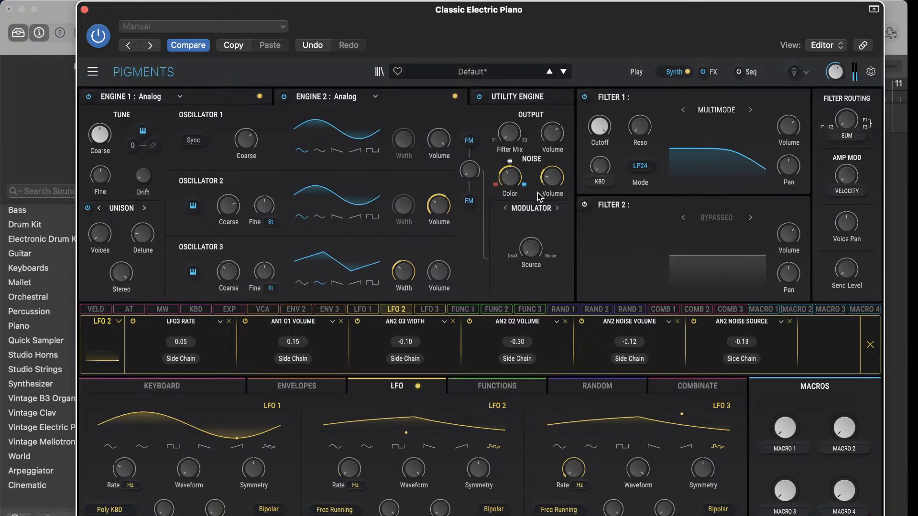
pyautogui.click(374, 308)
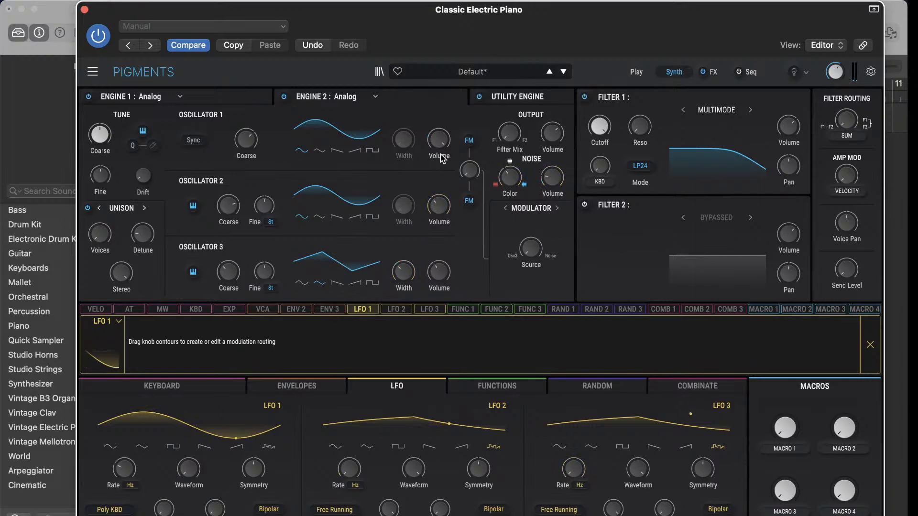
pyautogui.doubleClick(437, 140)
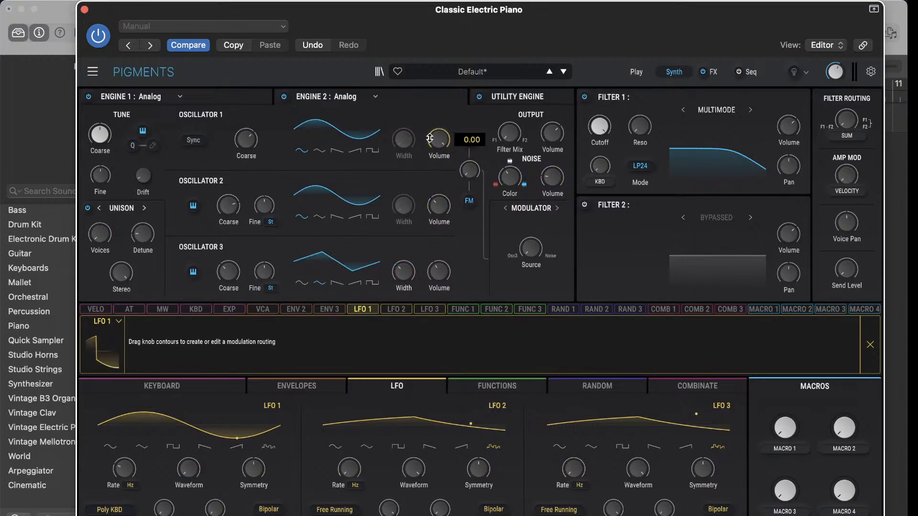
pyautogui.click(440, 179)
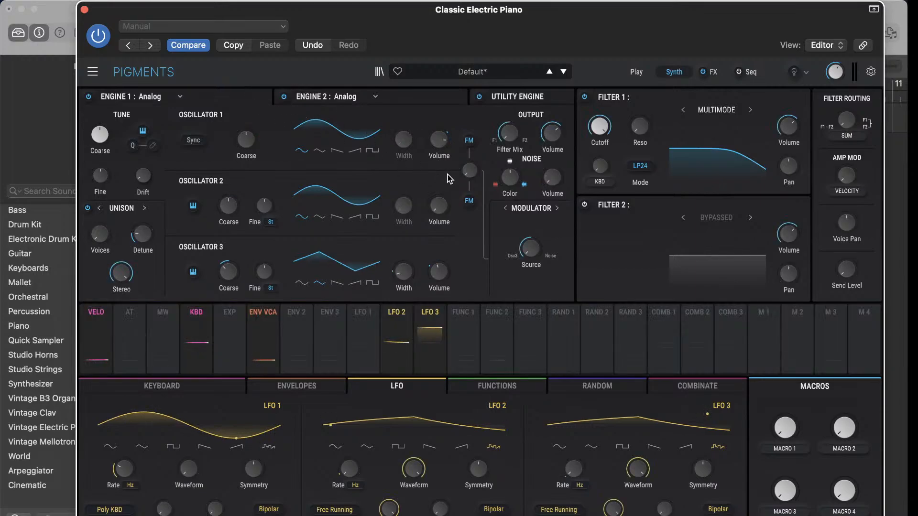
pyautogui.moveTo(444, 160)
pyautogui.moveTo(432, 170); pyautogui.dragTo(448, 170)
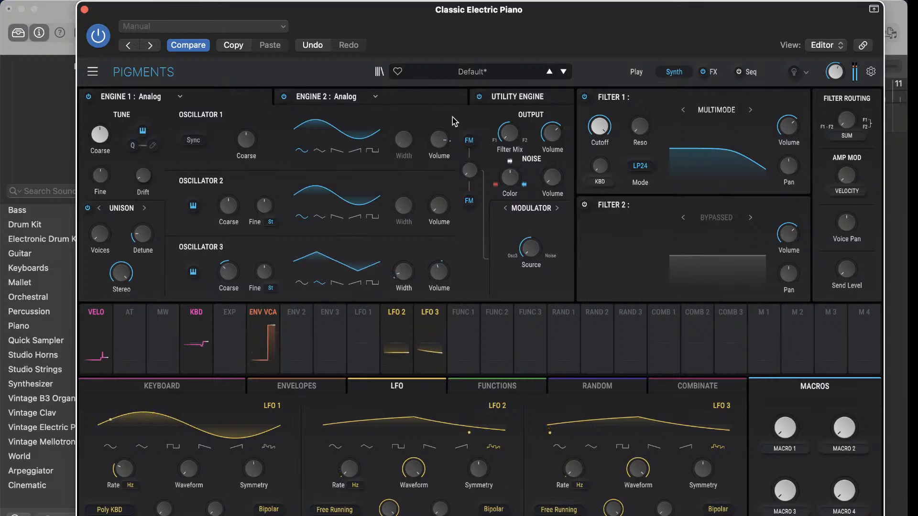
pyautogui.moveTo(439, 302); pyautogui.dragTo(439, 308)
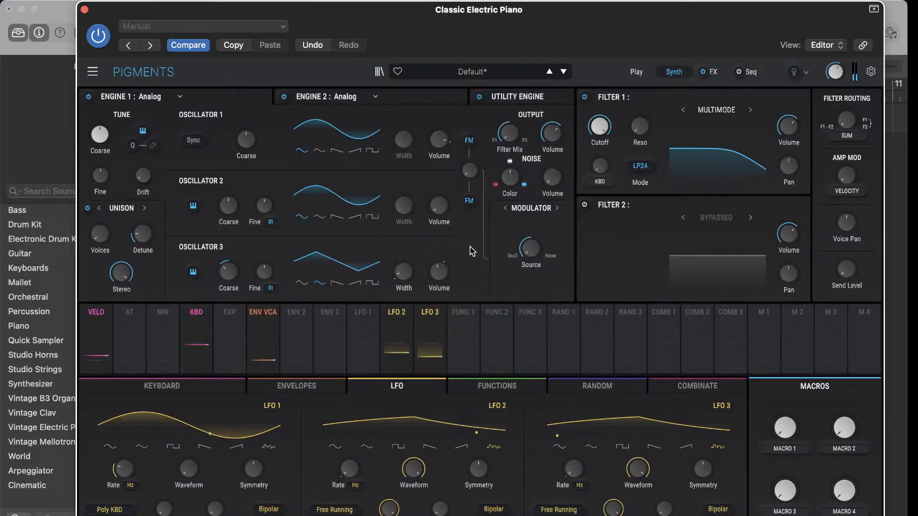
# - Lengthen the attack, decay and release of the VCA envelope and lower its sustain level
pyautogui.click(260, 314)
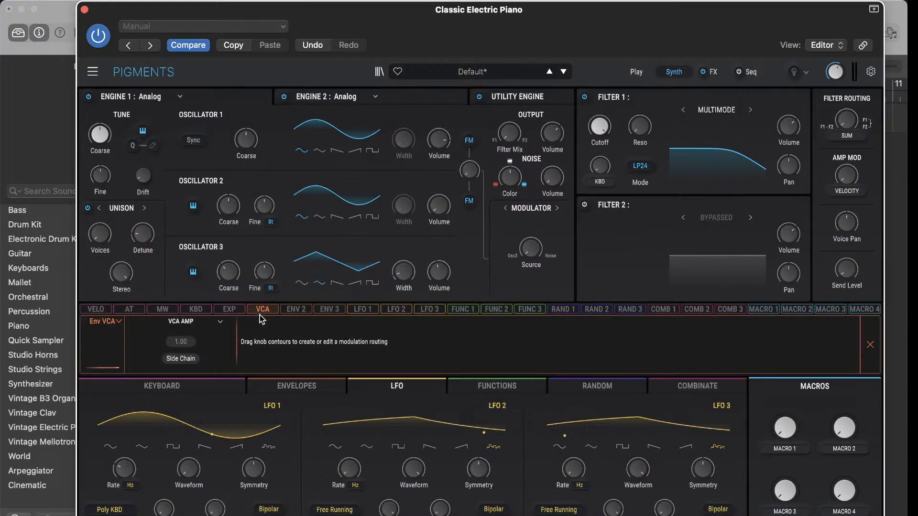
pyautogui.click(292, 387)
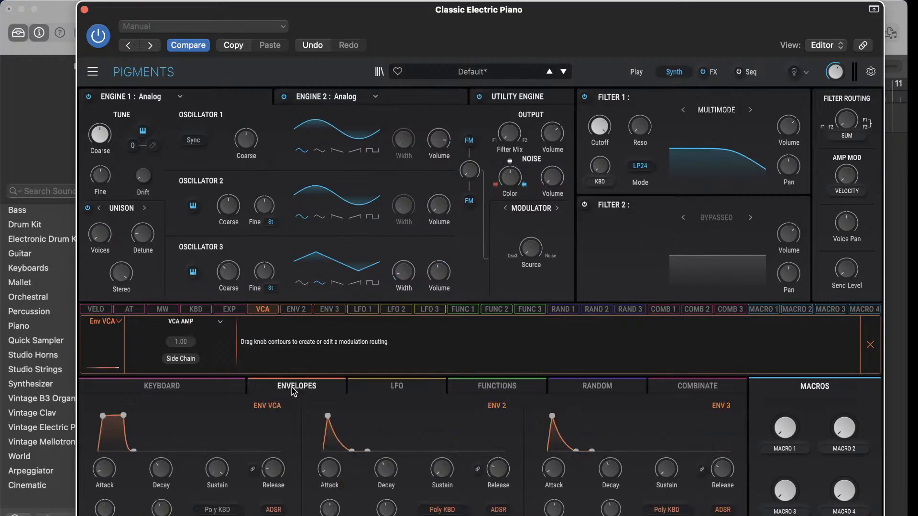
pyautogui.moveTo(104, 417); pyautogui.dragTo(125, 419)
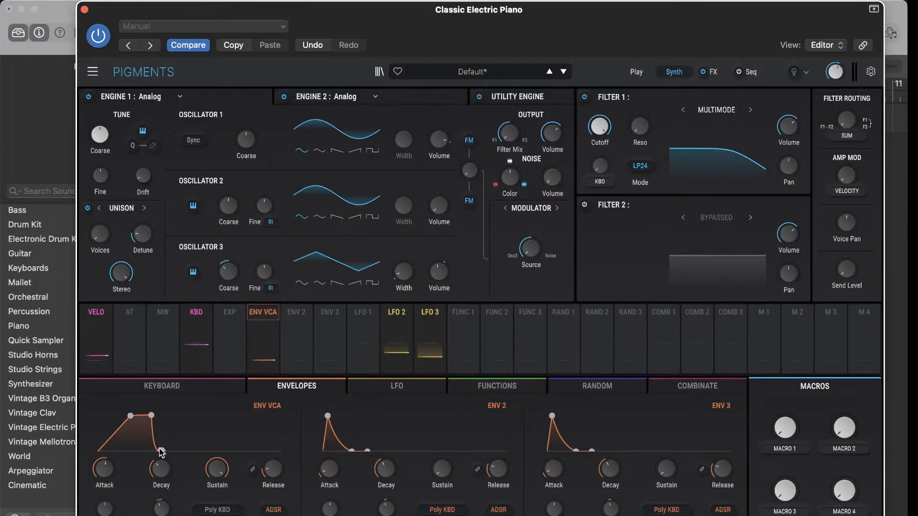
pyautogui.moveTo(173, 448); pyautogui.dragTo(190, 448)
pyautogui.moveTo(152, 416); pyautogui.dragTo(180, 431)
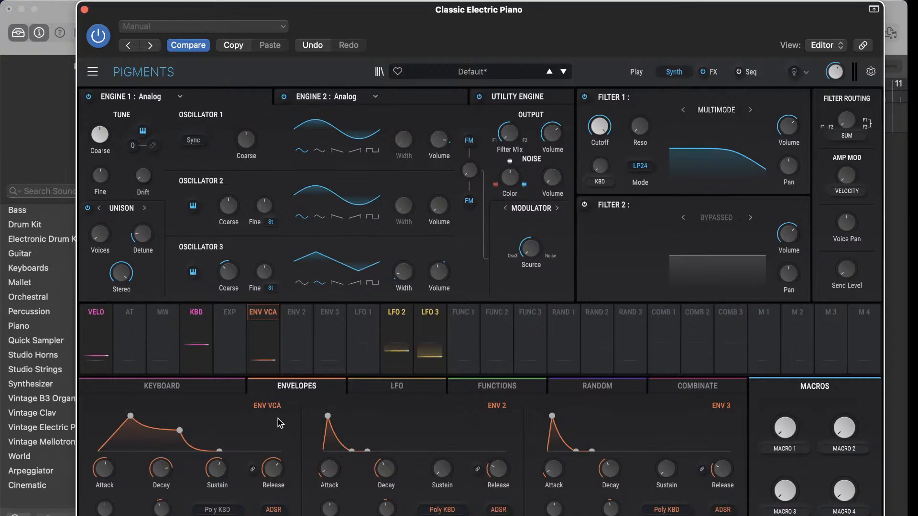
# - Refine the VCA envelope with a slightly longer attack and decay and a lower sustain
pyautogui.moveTo(130, 415)
pyautogui.mouseDown()
pyautogui.moveTo(150, 415)
pyautogui.moveTo(137, 416)
pyautogui.mouseUp()
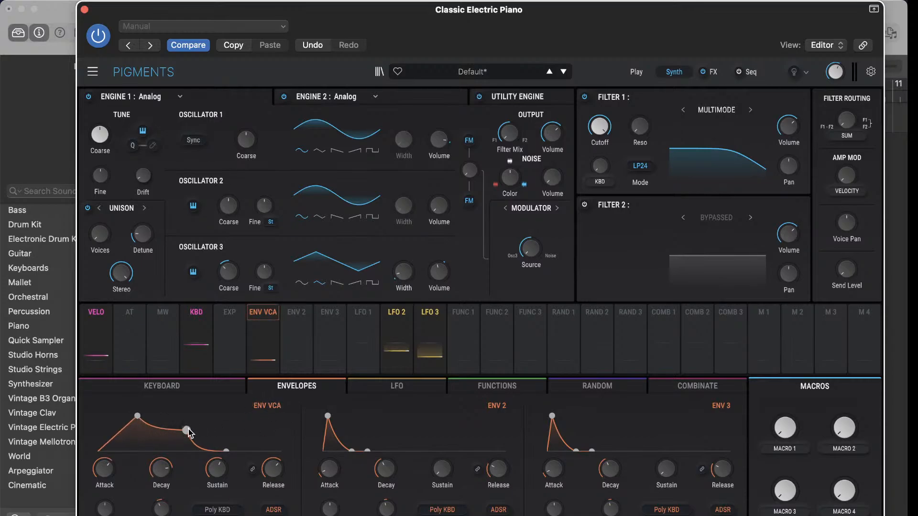
pyautogui.moveTo(188, 433); pyautogui.dragTo(194, 433)
pyautogui.moveTo(217, 469)
pyautogui.mouseDown()
pyautogui.moveTo(217, 483)
pyautogui.moveTo(216, 473)
pyautogui.mouseUp()
pyautogui.moveTo(192, 436); pyautogui.dragTo(197, 421)
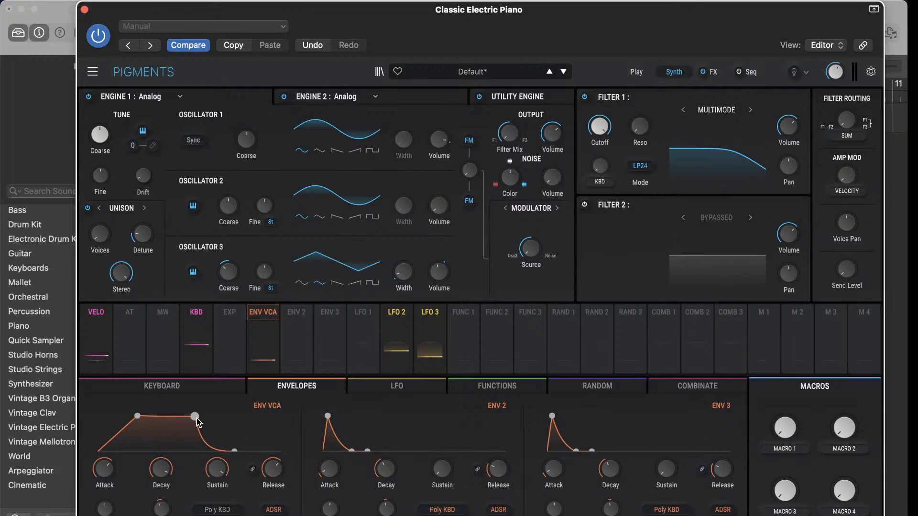
pyautogui.moveTo(196, 419); pyautogui.dragTo(209, 472)
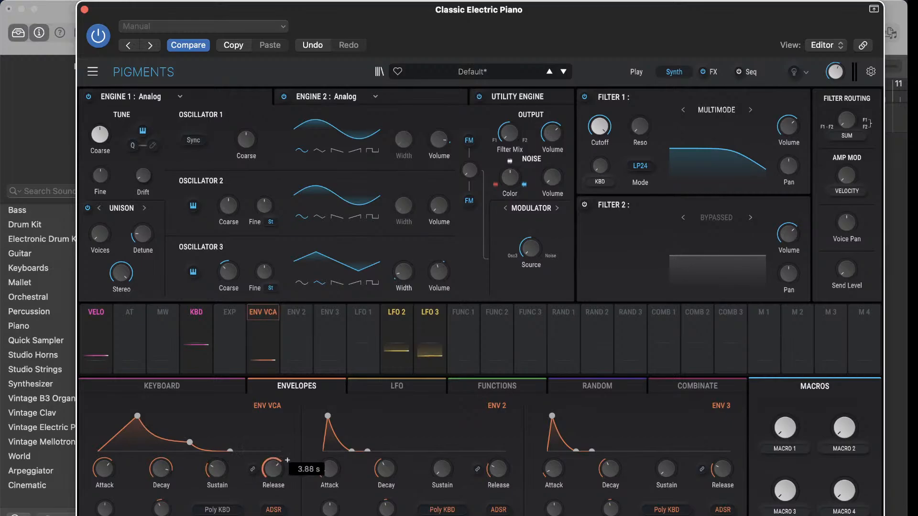
# - Set the VCA envelope's attack to about 4.07 s and release to about 7.24 s, with a moderate sustain
pyautogui.moveTo(105, 468); pyautogui.dragTo(105, 468)
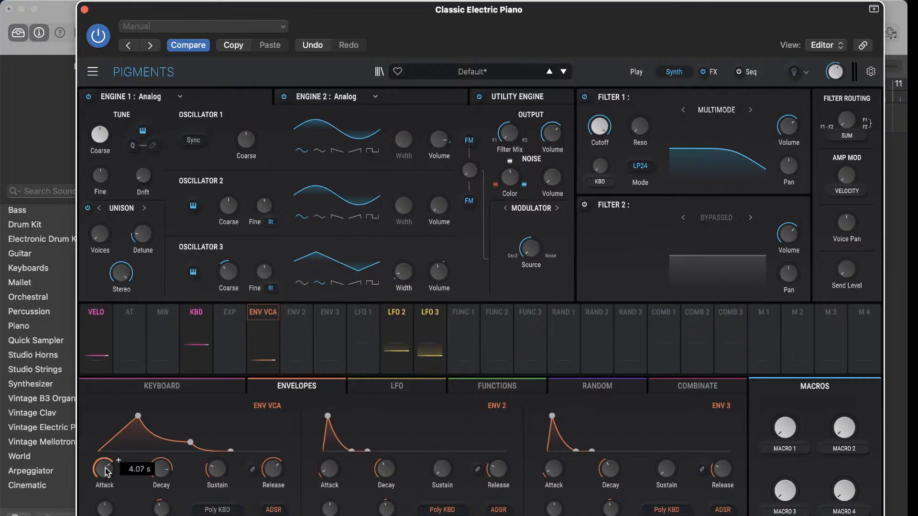
pyautogui.moveTo(273, 469); pyautogui.dragTo(273, 458)
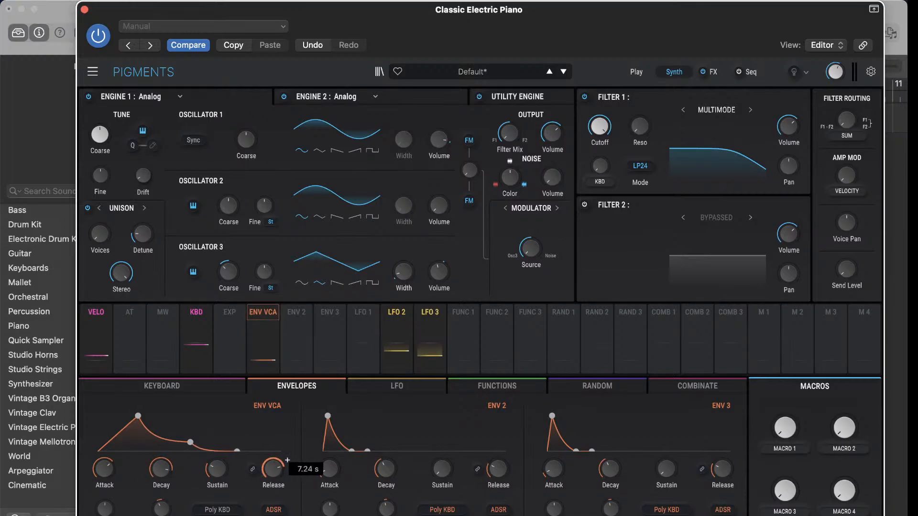
pyautogui.moveTo(273, 458); pyautogui.dragTo(271, 476)
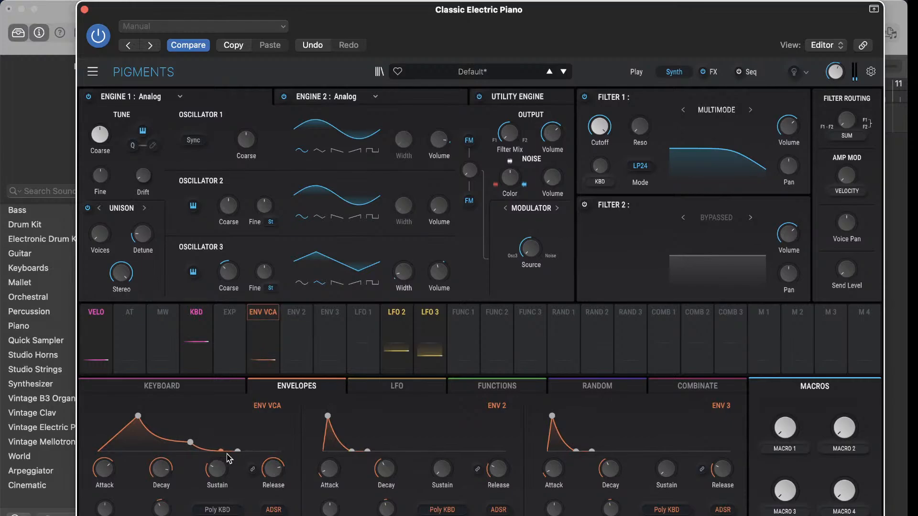
pyautogui.moveTo(190, 442); pyautogui.dragTo(195, 422)
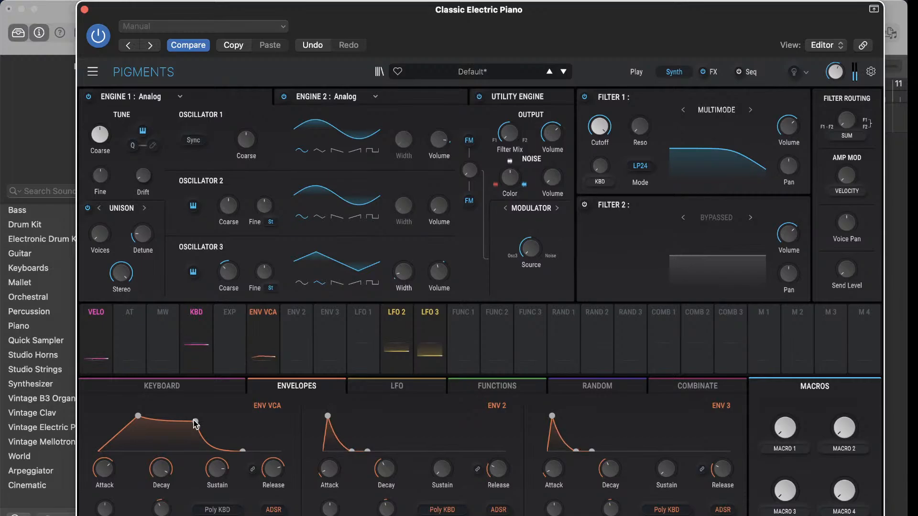
pyautogui.moveTo(193, 421); pyautogui.dragTo(194, 436)
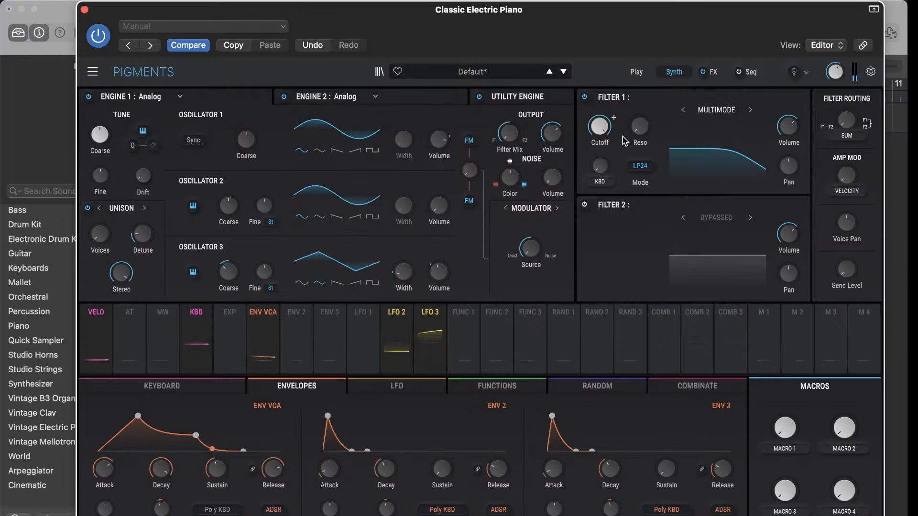
# - Select LFO 3 as the modulation source and lower Filter 1's cutoff
pyautogui.moveTo(642, 138)
pyautogui.click(436, 311)
pyautogui.moveTo(600, 126); pyautogui.dragTo(599, 152)
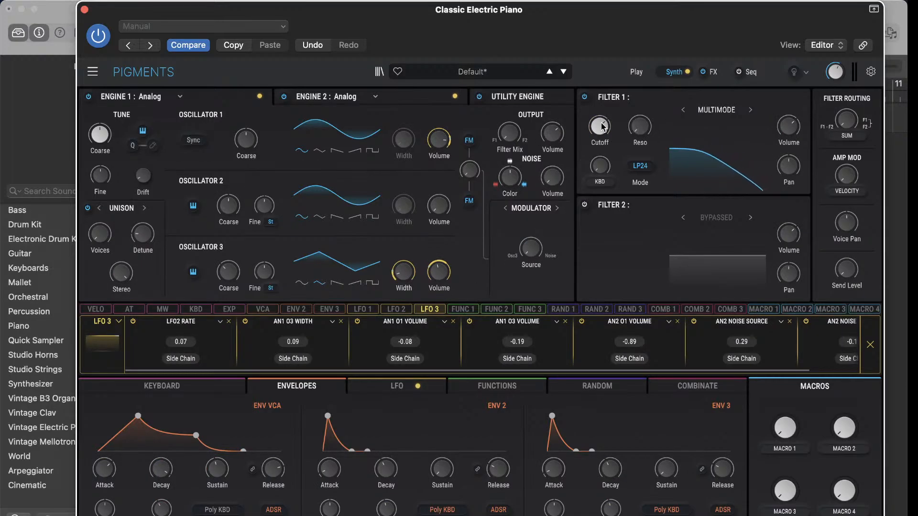
pyautogui.moveTo(640, 126); pyautogui.dragTo(599, 147)
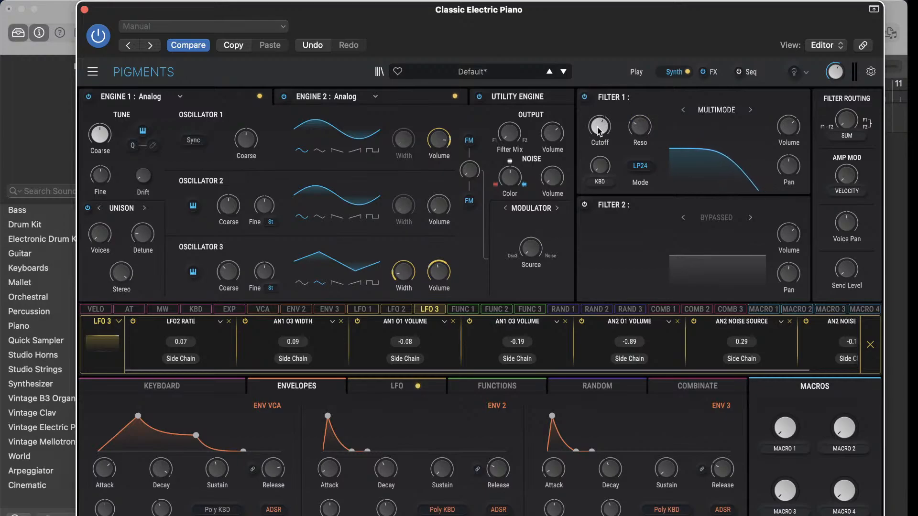
# - Modulate Filter 1's cutoff and resonance with small amounts of LFO 3, using 0.07 for the resonance
pyautogui.click(430, 311)
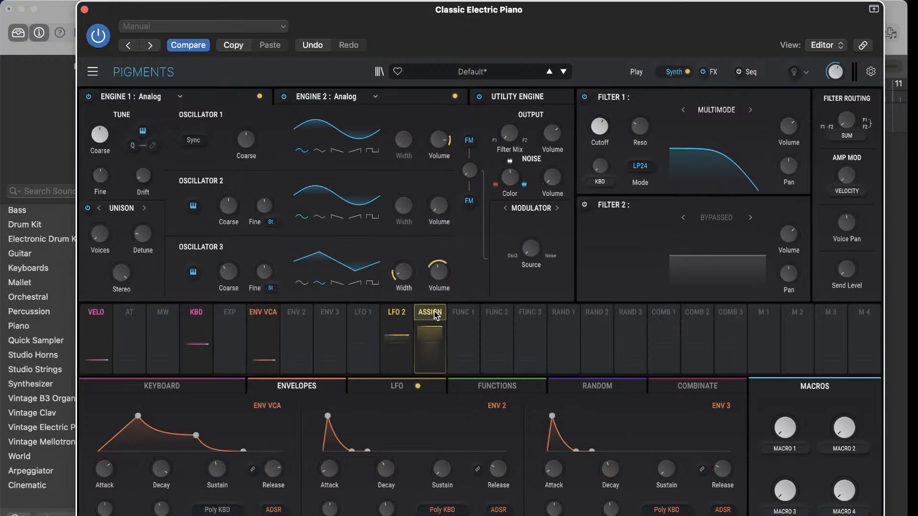
pyautogui.click(431, 315)
pyautogui.moveTo(603, 116)
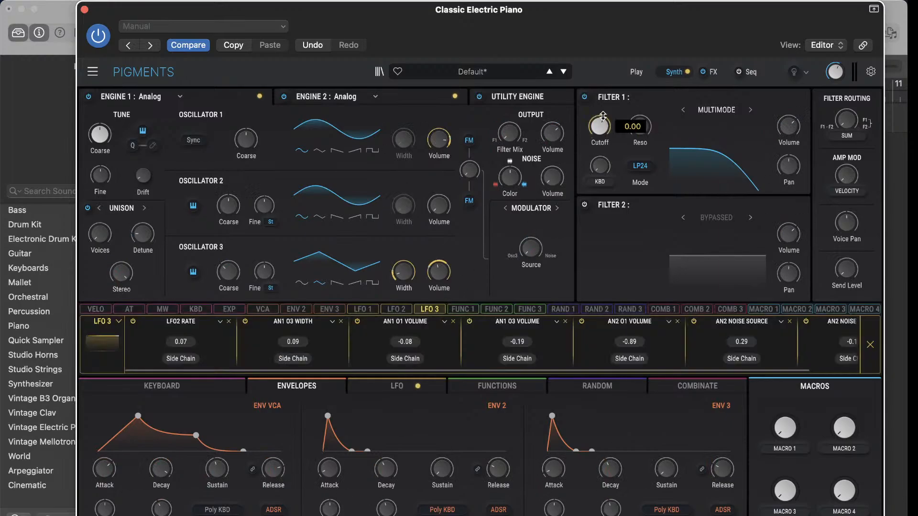
pyautogui.moveTo(603, 116); pyautogui.dragTo(631, 116)
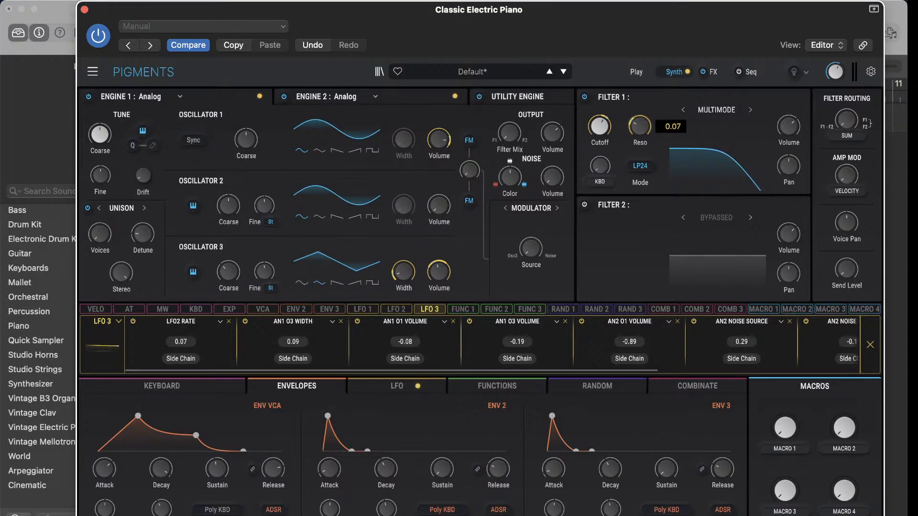
# - Set Filter 1's cutoff to about 2125 Hz with LFO 3 modulating it at 0.04
pyautogui.moveTo(604, 130)
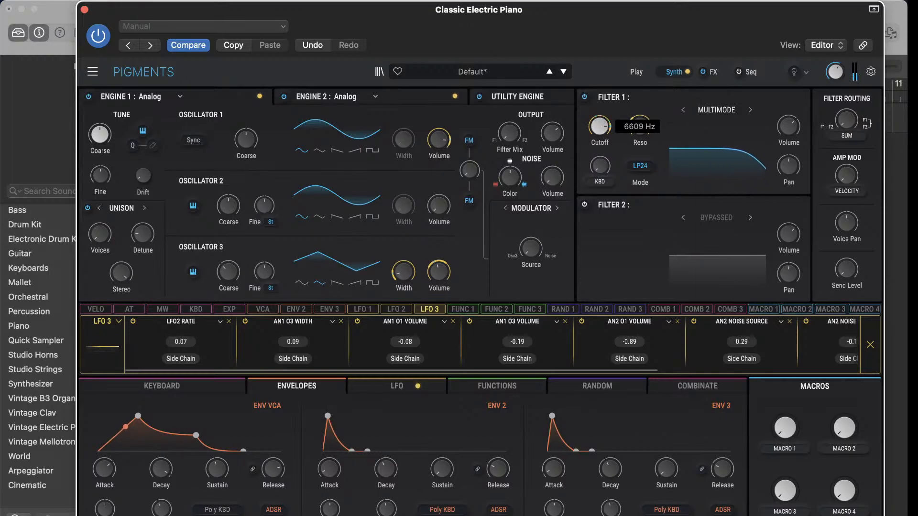
pyautogui.moveTo(604, 130); pyautogui.dragTo(604, 156)
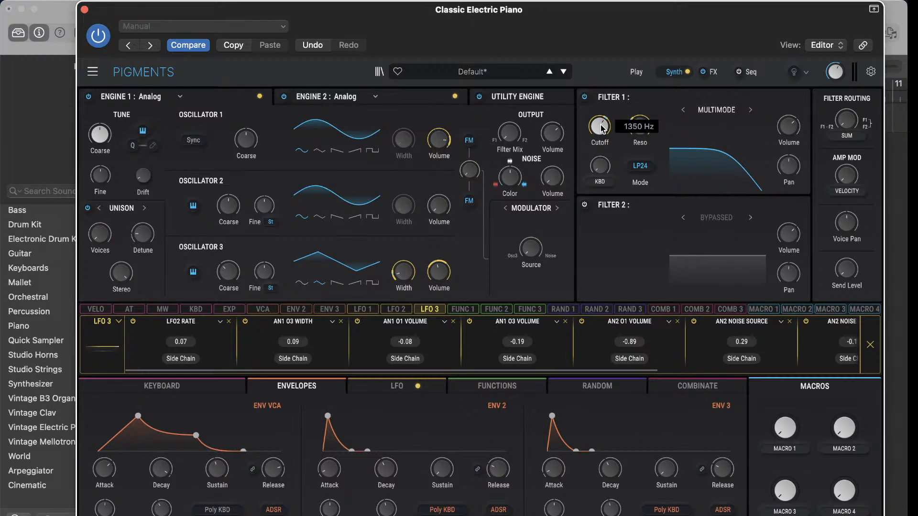
pyautogui.moveTo(599, 126); pyautogui.dragTo(634, 140)
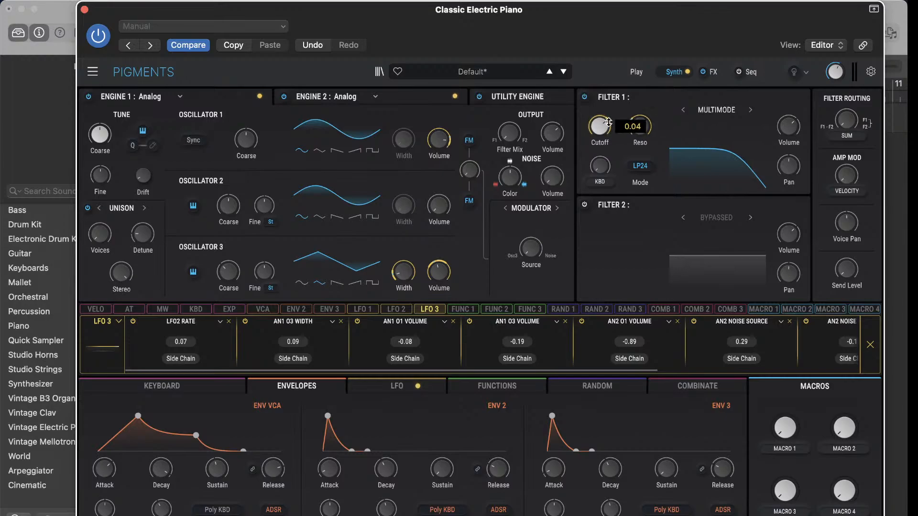
# - Reposition the plugin window and compare the sound with Filter 1 bypassed and enabled
pyautogui.moveTo(490, 24); pyautogui.dragTo(726, 7)
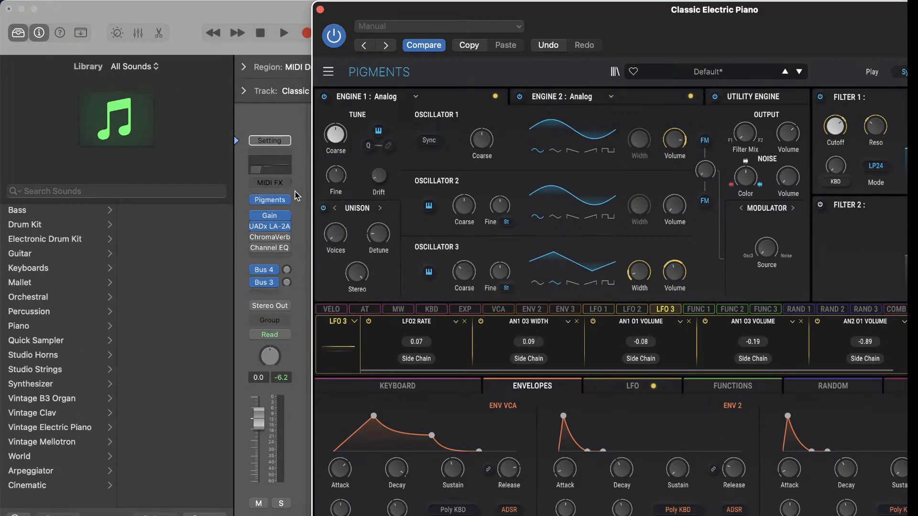
pyautogui.moveTo(566, 20); pyautogui.dragTo(444, 1)
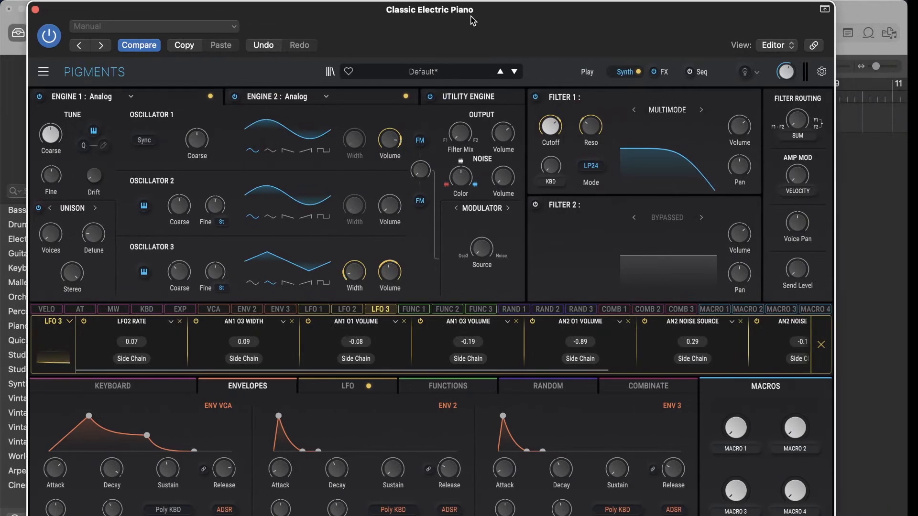
pyautogui.moveTo(509, 22); pyautogui.dragTo(498, 17)
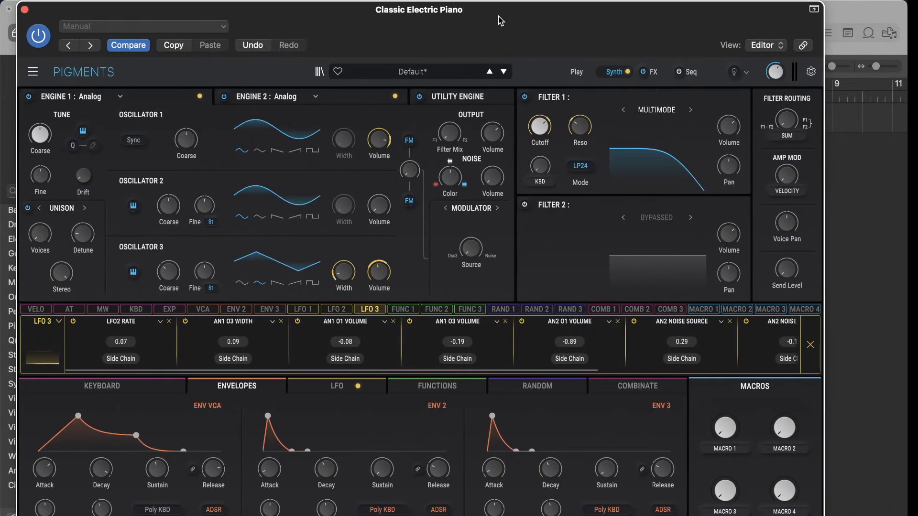
pyautogui.click(525, 98)
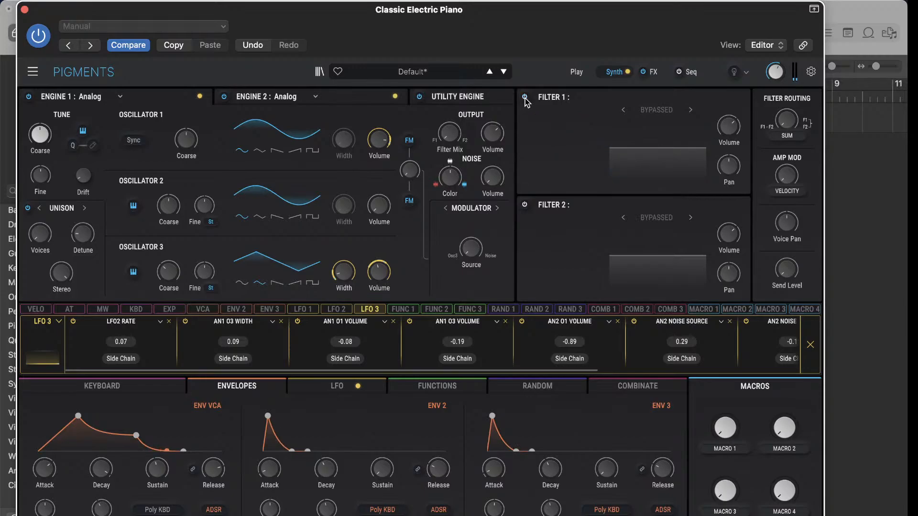
pyautogui.click(525, 97)
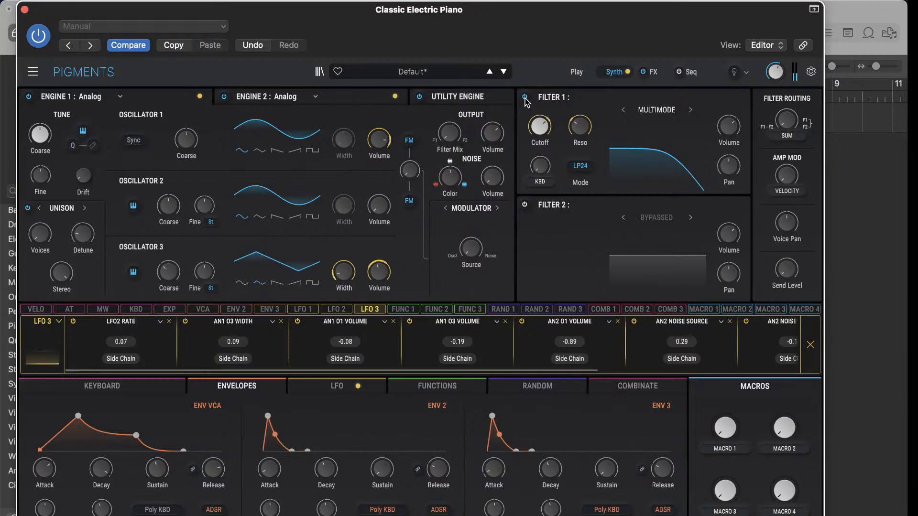
# - Lower Filter 1's cutoff slightly, and try its resonance at 0.728 before bringing it back down
pyautogui.moveTo(541, 128)
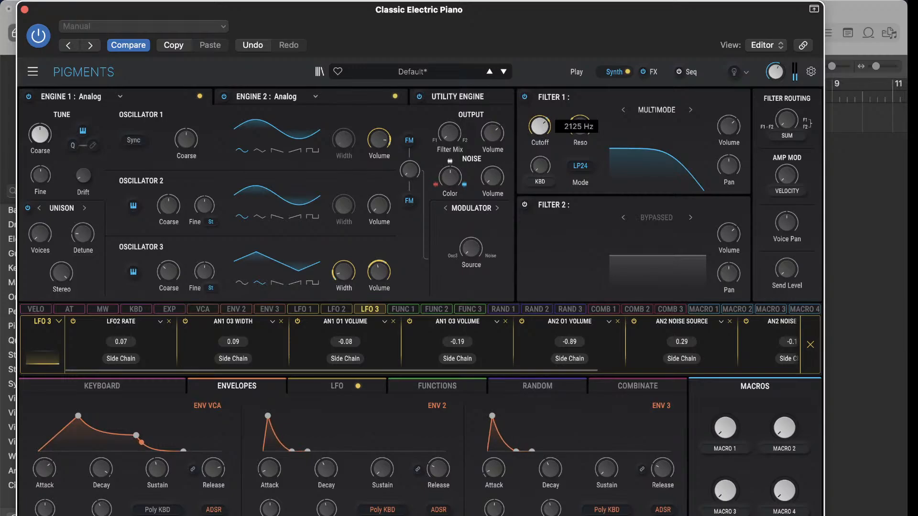
pyautogui.moveTo(541, 128); pyautogui.dragTo(540, 128)
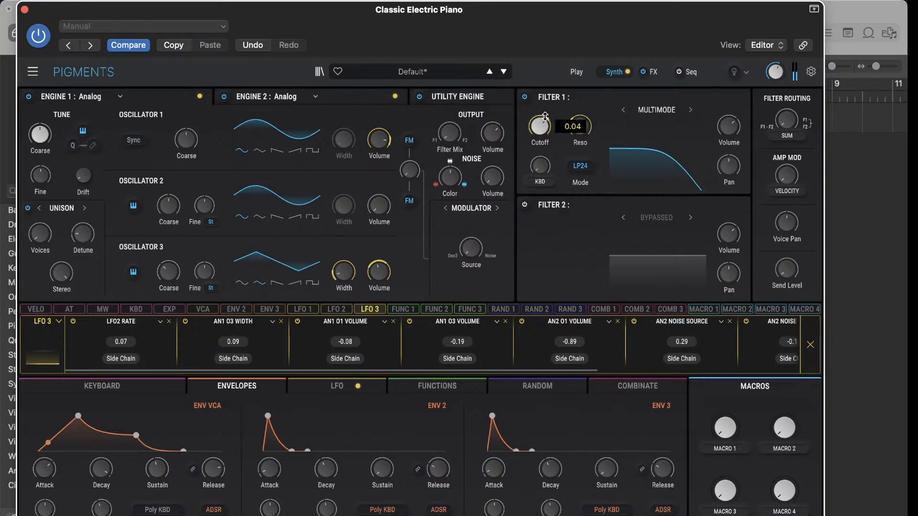
pyautogui.moveTo(570, 122)
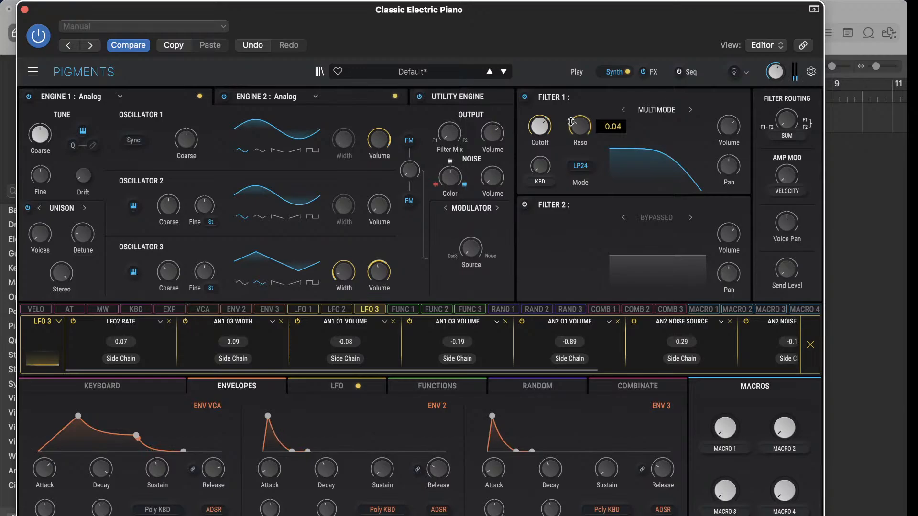
pyautogui.moveTo(570, 122); pyautogui.dragTo(570, 71)
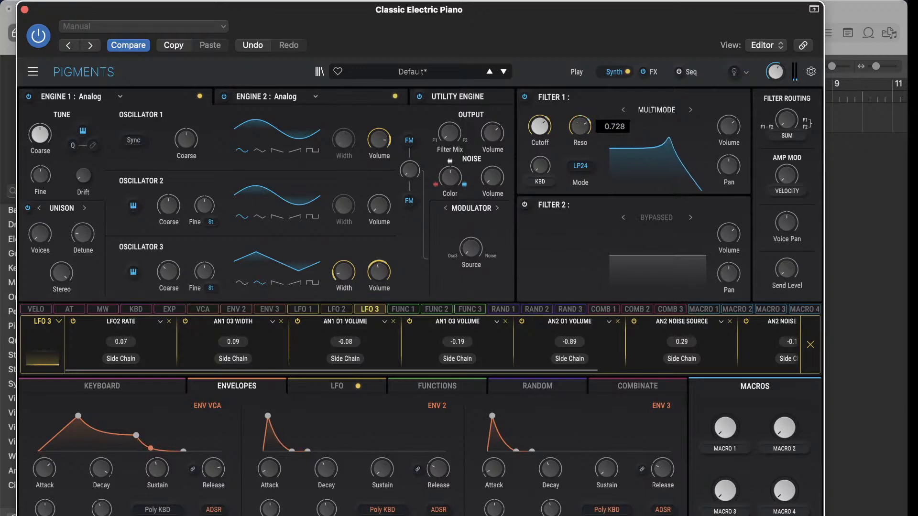
pyautogui.moveTo(585, 123); pyautogui.dragTo(585, 123)
pyautogui.moveTo(585, 123); pyautogui.dragTo(585, 132)
pyautogui.moveTo(580, 126)
pyautogui.mouseDown()
pyautogui.moveTo(580, 159)
pyautogui.moveTo(579, 126)
pyautogui.mouseUp()
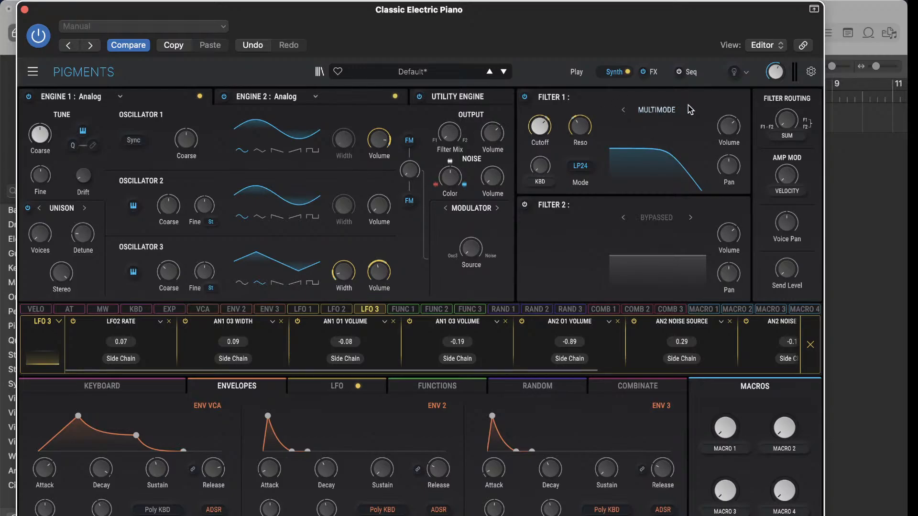
# - Raise the dry/wet mix of both the Delay and the Reverb in FX A to moderate levels
pyautogui.click(651, 72)
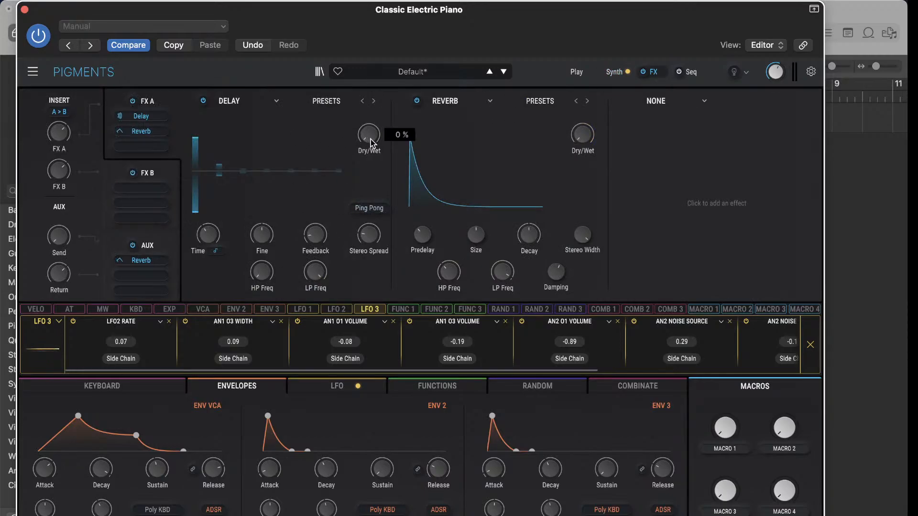
pyautogui.moveTo(371, 139); pyautogui.dragTo(371, 116)
pyautogui.moveTo(581, 138); pyautogui.dragTo(581, 124)
pyautogui.moveTo(371, 139); pyautogui.dragTo(370, 137)
pyautogui.moveTo(583, 136); pyautogui.dragTo(586, 140)
# - Keep the Reverb effect type in FX A and load its Cathedral preset
pyautogui.click(490, 100)
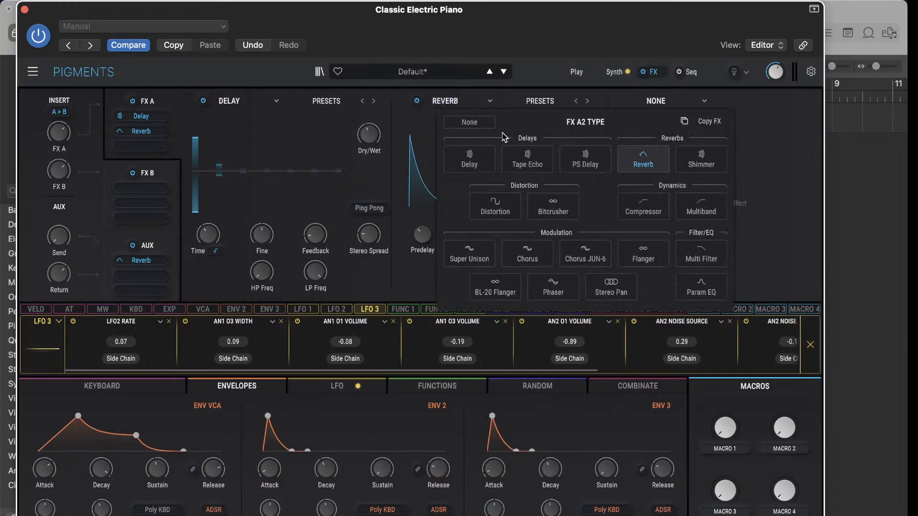
pyautogui.click(496, 98)
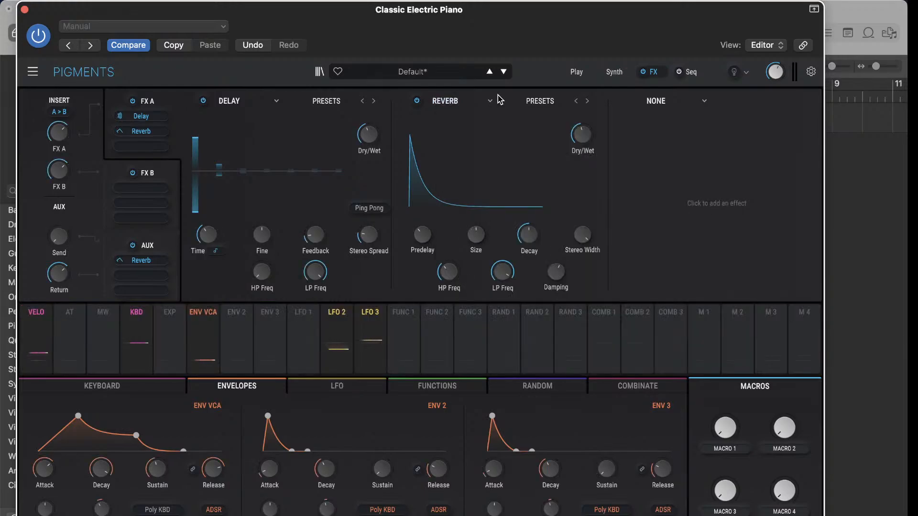
pyautogui.click(540, 100)
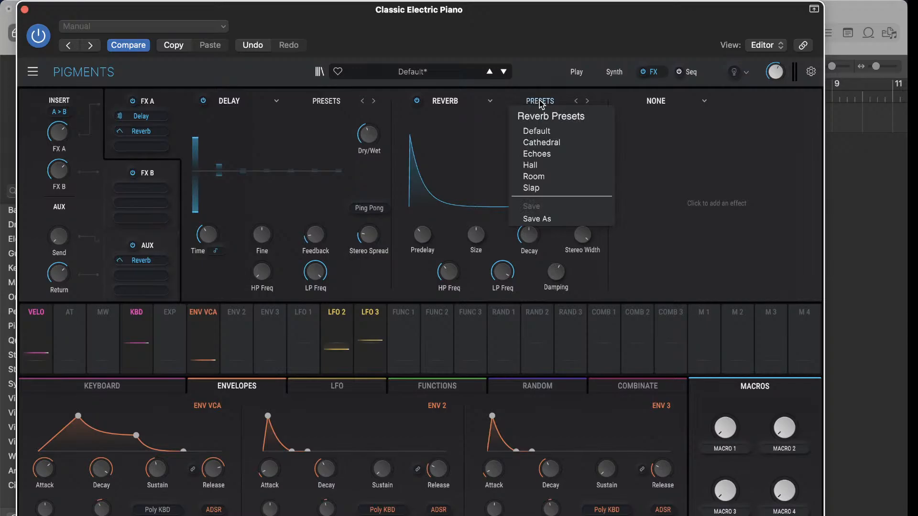
pyautogui.click(544, 145)
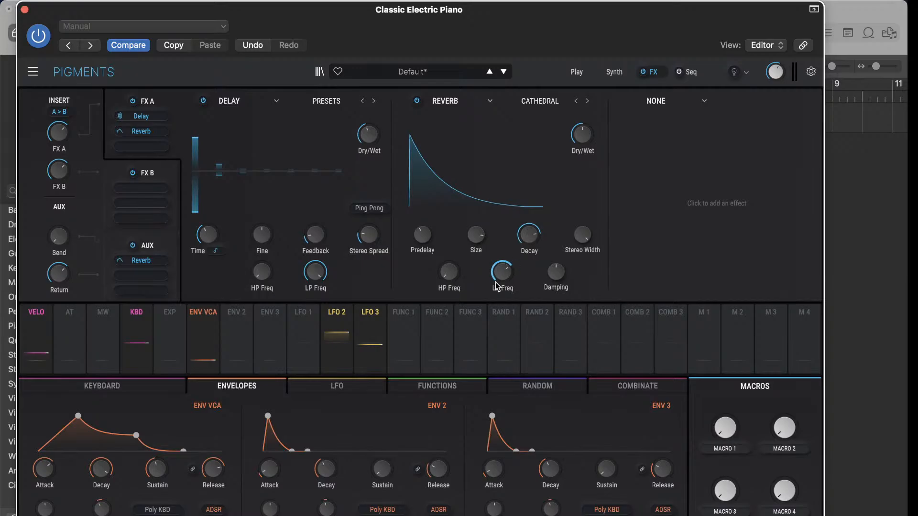
# - Assign LFO 3 to modulate the Dry/Wet mix of both the Reverb and the Delay in FX A
pyautogui.click(372, 313)
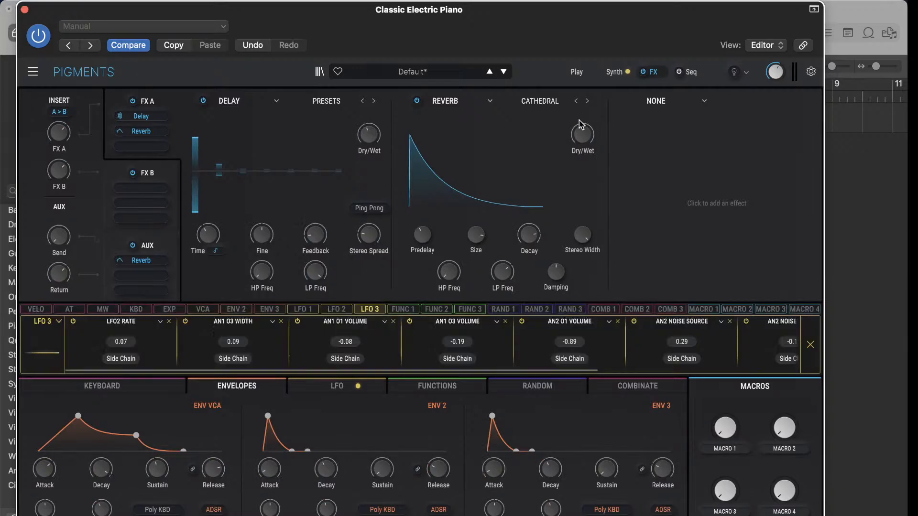
pyautogui.moveTo(583, 123); pyautogui.dragTo(582, 137)
pyautogui.moveTo(369, 135); pyautogui.dragTo(368, 139)
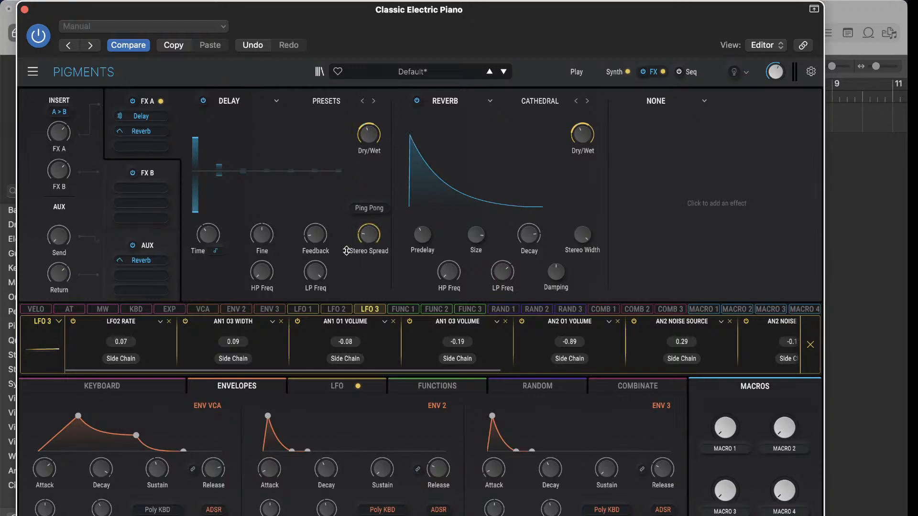
# - Assign LFO 2 to modulate the Dry/Wet of the Delay and Reverb, plus the Delay's Feedback
pyautogui.click(337, 309)
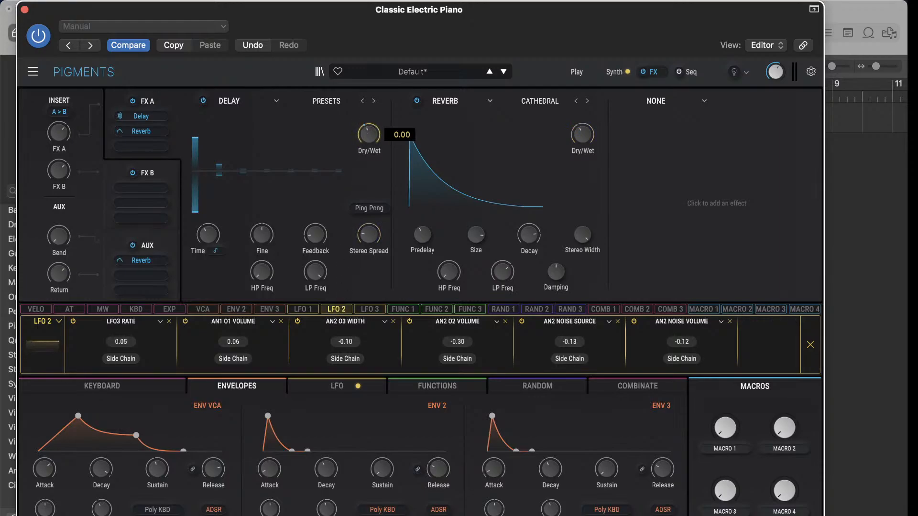
pyautogui.moveTo(368, 134); pyautogui.dragTo(506, 134)
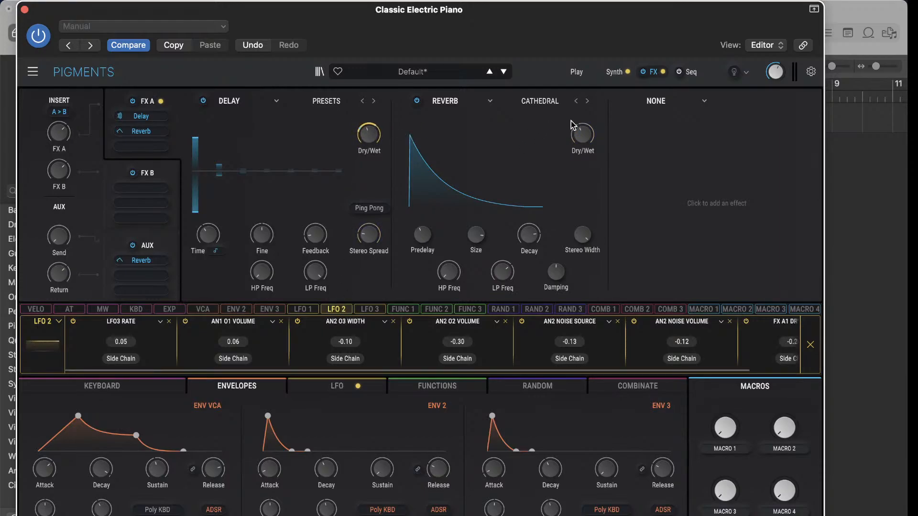
pyautogui.moveTo(576, 127); pyautogui.dragTo(577, 127)
pyautogui.moveTo(309, 237)
pyautogui.moveTo(308, 237); pyautogui.dragTo(308, 220)
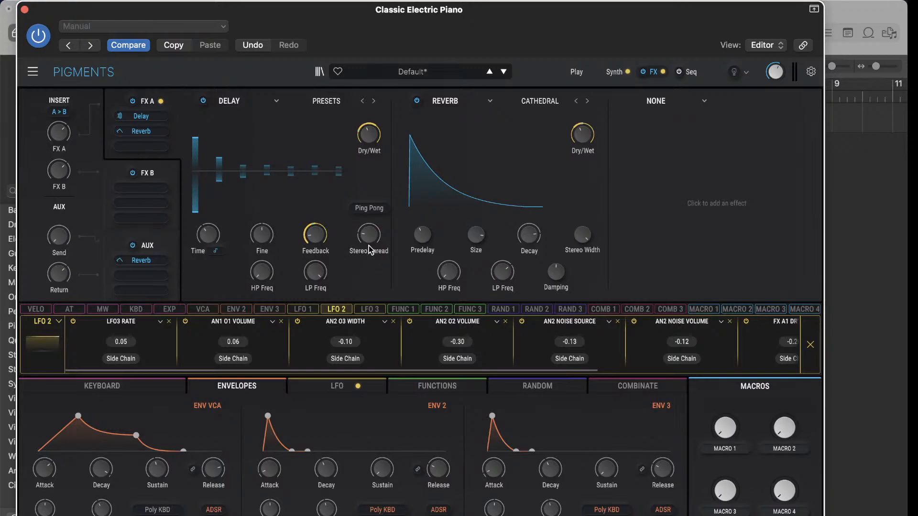
# - Assign LFO 3 to modulate the Delay's Stereo Spread, and fine-tune the Reverb's Dry/Wet modulation
pyautogui.moveTo(369, 234); pyautogui.dragTo(369, 234)
pyautogui.click(369, 310)
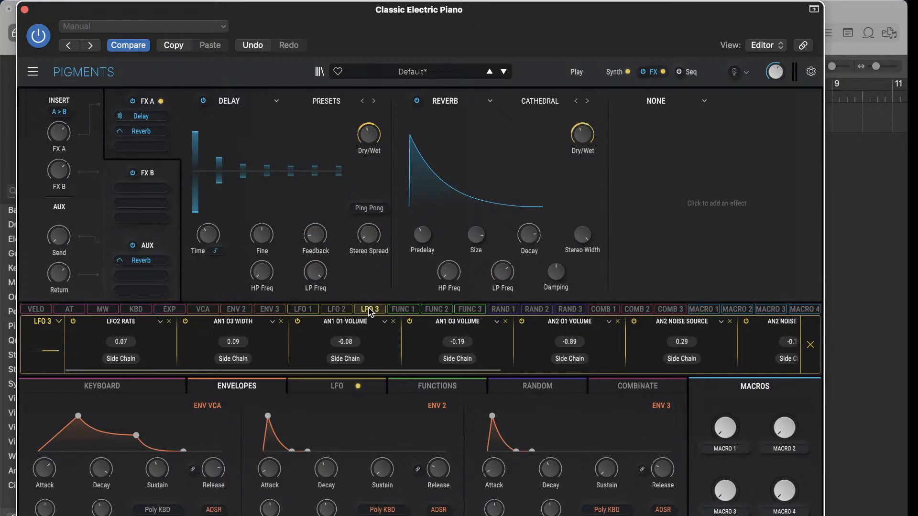
pyautogui.moveTo(369, 234); pyautogui.dragTo(369, 238)
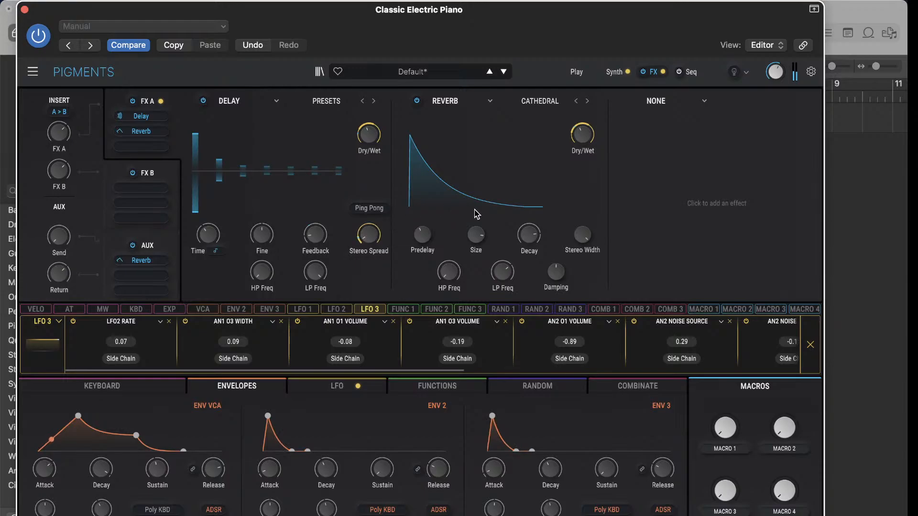
pyautogui.moveTo(584, 137); pyautogui.dragTo(584, 136)
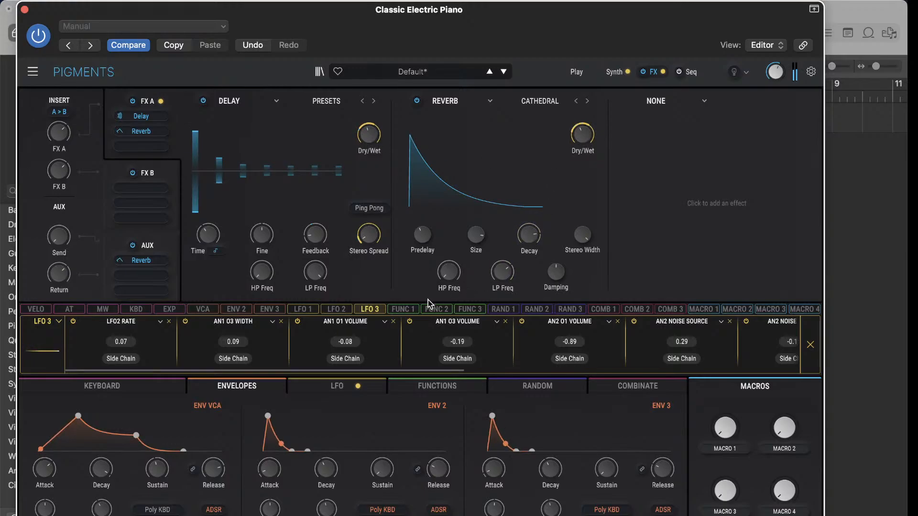
# - Assign LFO 2 to modulate the Reverb's Decay and HP Freq, and the Delay's Fine at 0.07
pyautogui.click(341, 309)
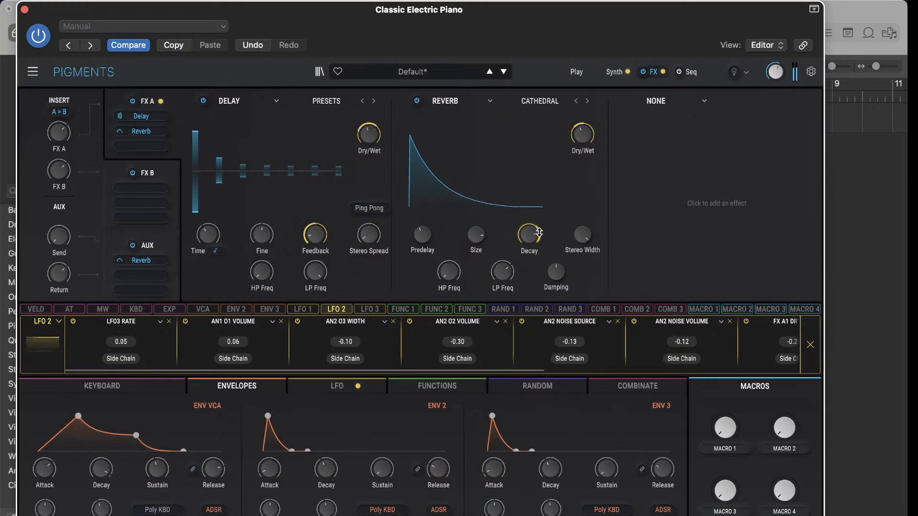
pyautogui.moveTo(449, 271)
pyautogui.mouseDown()
pyautogui.moveTo(447, 259)
pyautogui.moveTo(447, 274)
pyautogui.moveTo(438, 270)
pyautogui.moveTo(446, 267)
pyautogui.mouseUp()
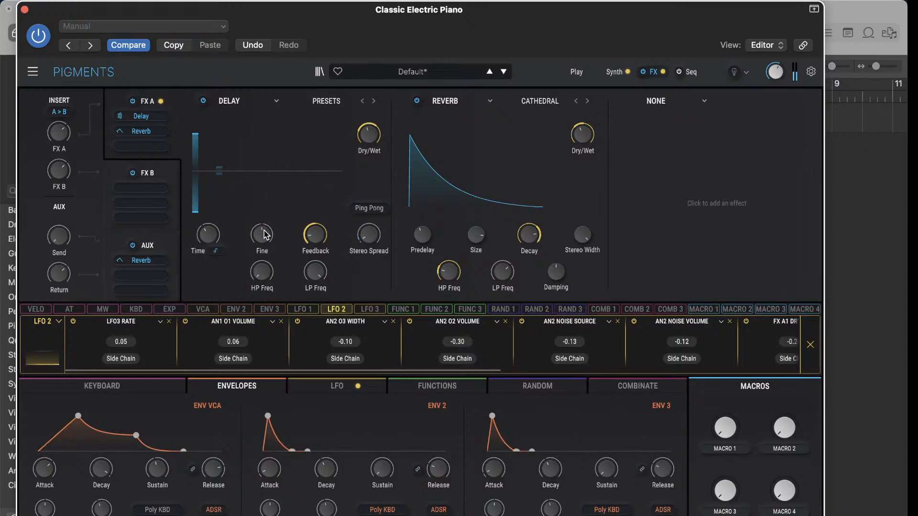
pyautogui.moveTo(264, 234)
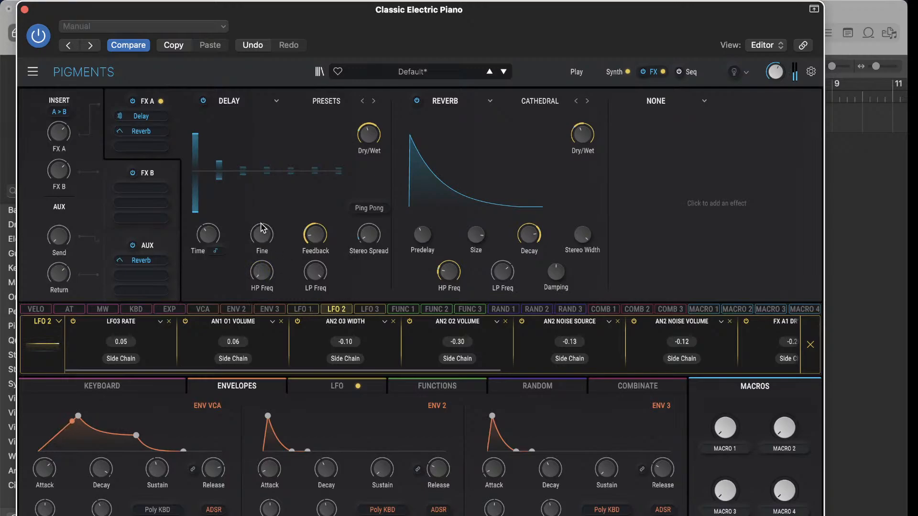
pyautogui.moveTo(262, 229); pyautogui.dragTo(262, 224)
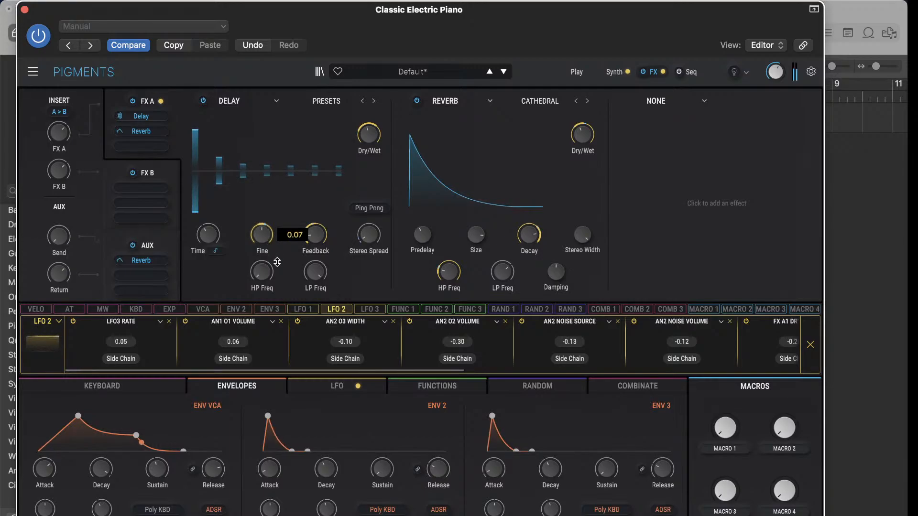
# - Raise the Delay's HP Freq and assign LFO 3 to modulate it
pyautogui.moveTo(262, 272); pyautogui.dragTo(262, 276)
pyautogui.click(366, 310)
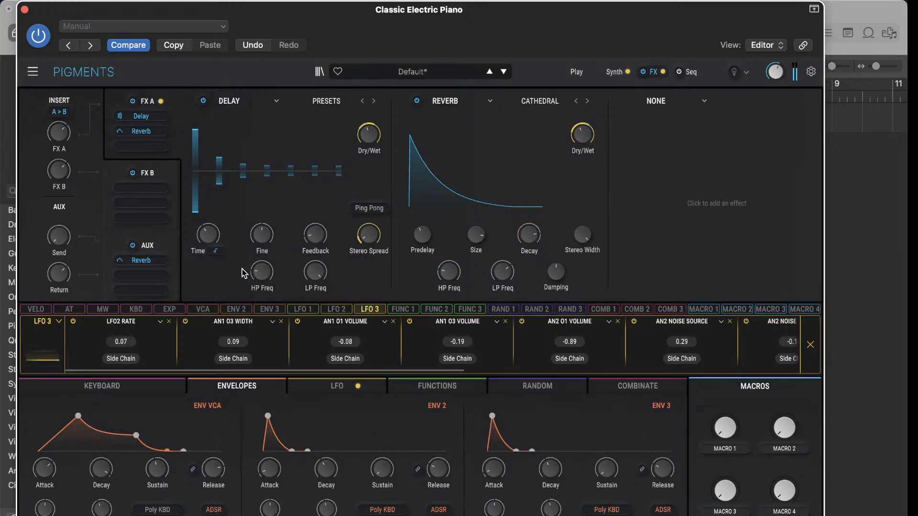
pyautogui.moveTo(262, 274)
pyautogui.moveTo(262, 273); pyautogui.dragTo(258, 263)
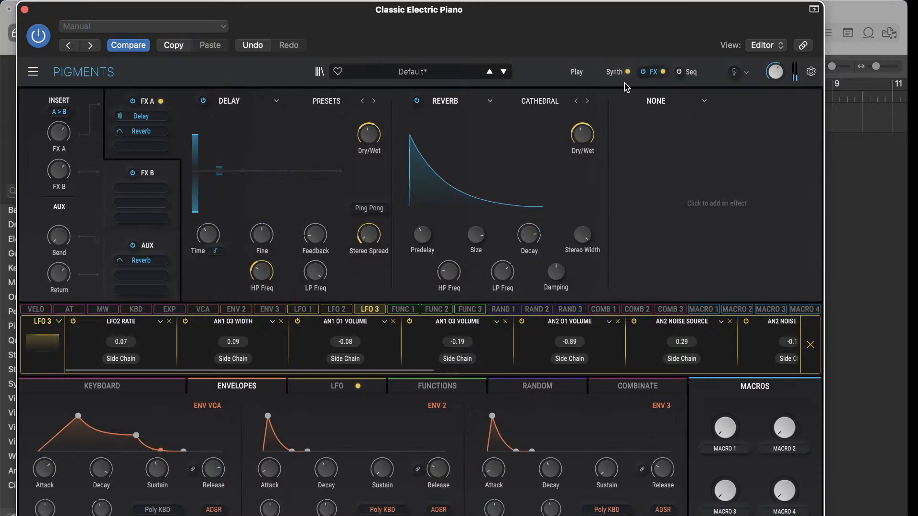
# - Return to the synth engines and modulate Engine 1's Unison Voices with LFO 2 and LFO 3
pyautogui.click(616, 75)
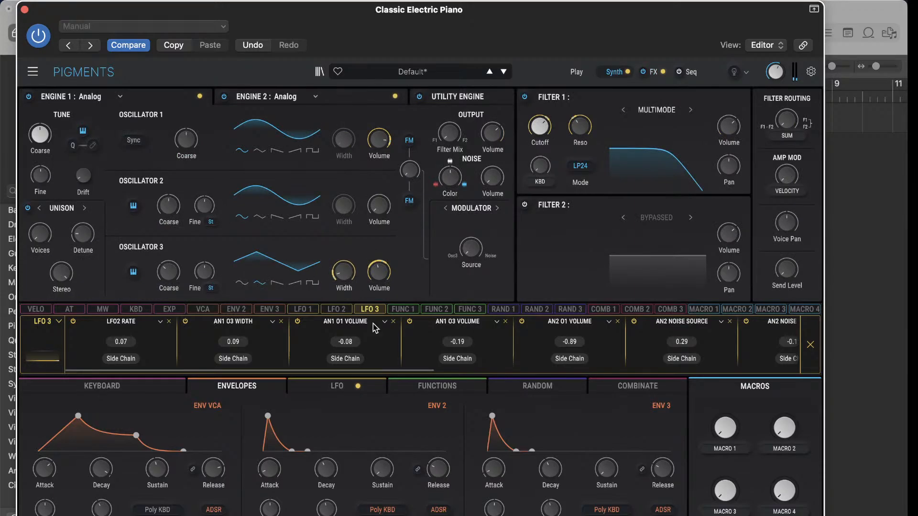
pyautogui.click(338, 311)
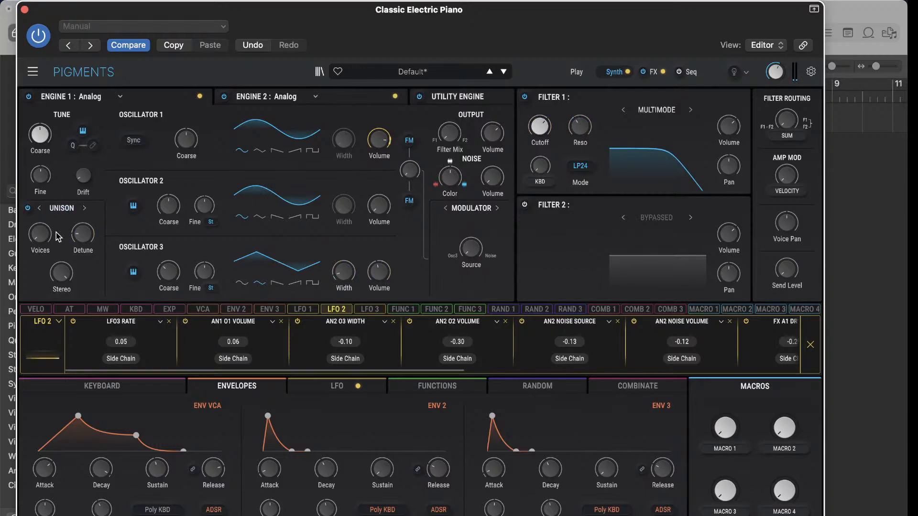
pyautogui.moveTo(44, 237); pyautogui.dragTo(44, 210)
pyautogui.moveTo(40, 236)
pyautogui.moveTo(44, 224); pyautogui.dragTo(44, 224)
pyautogui.click(370, 309)
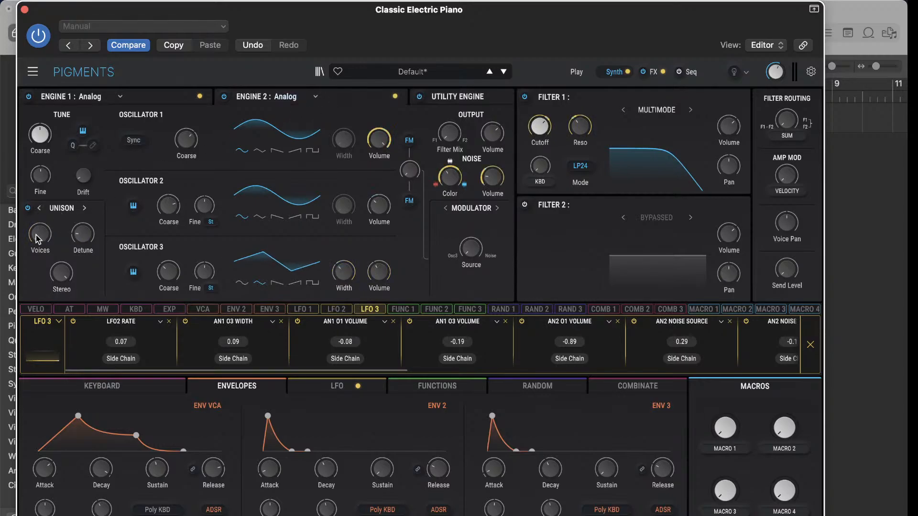
# - Raise Engine 2's Unison Voices and modulate them with LFO 3 at 0.11
pyautogui.moveTo(38, 233)
pyautogui.click(336, 310)
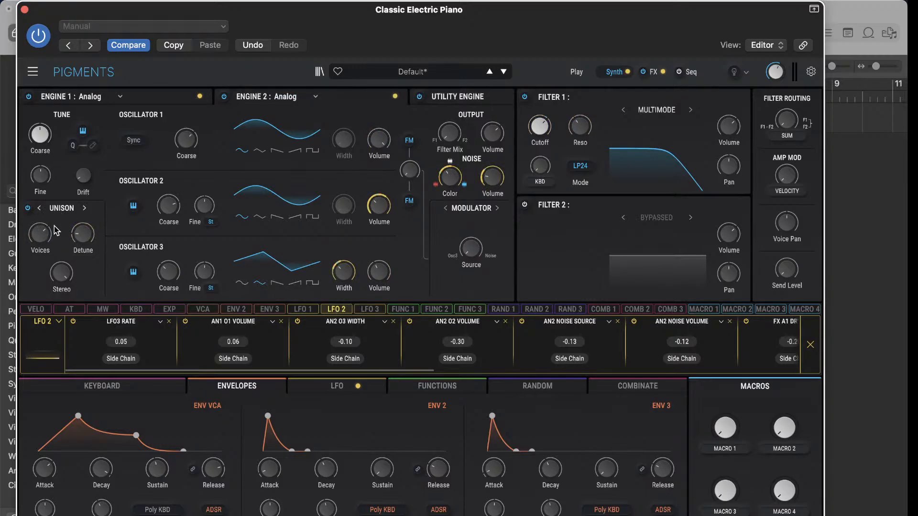
pyautogui.moveTo(40, 233)
pyautogui.click(373, 311)
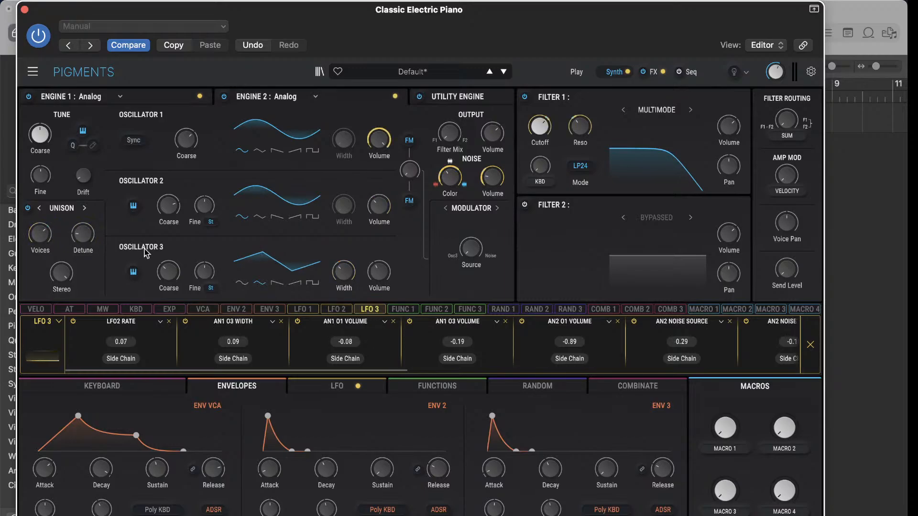
pyautogui.moveTo(47, 225)
pyautogui.mouseDown()
pyautogui.moveTo(48, 215)
pyautogui.moveTo(48, 225)
pyautogui.mouseUp()
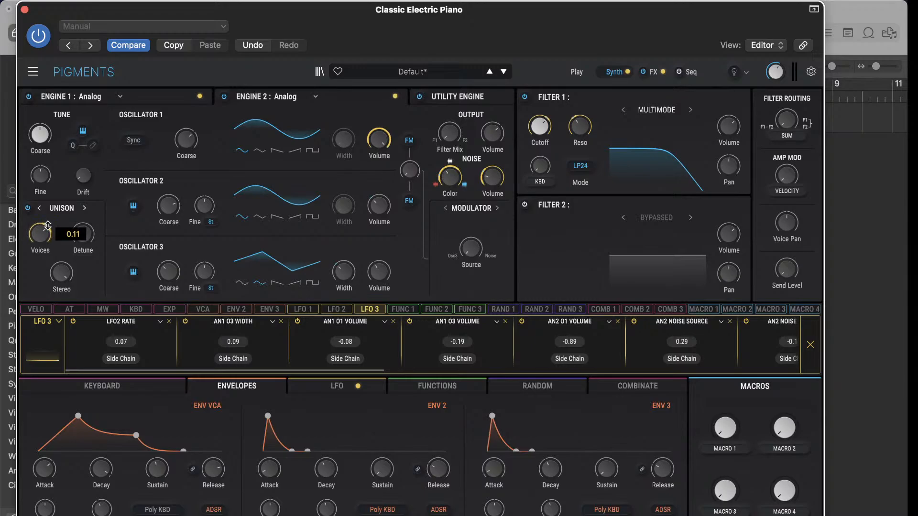
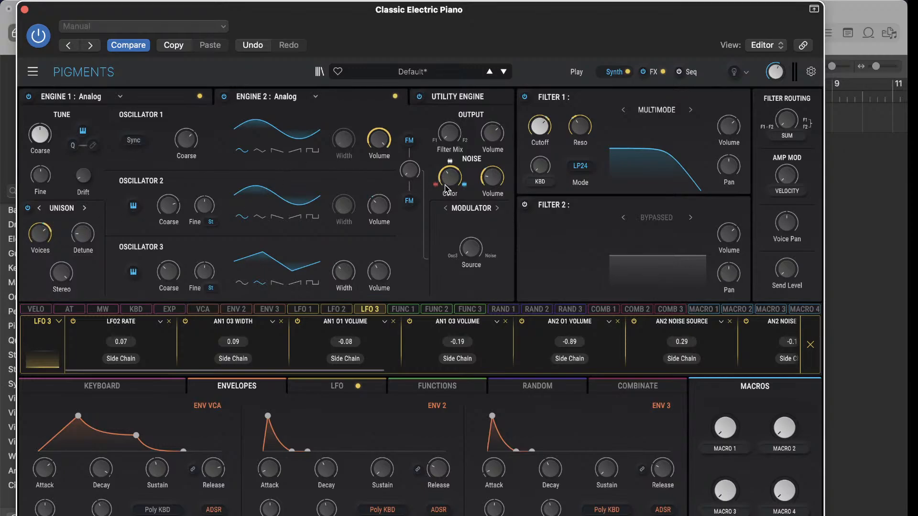
# - Add a Shimmer effect to the empty third slot of FX A
pyautogui.click(654, 71)
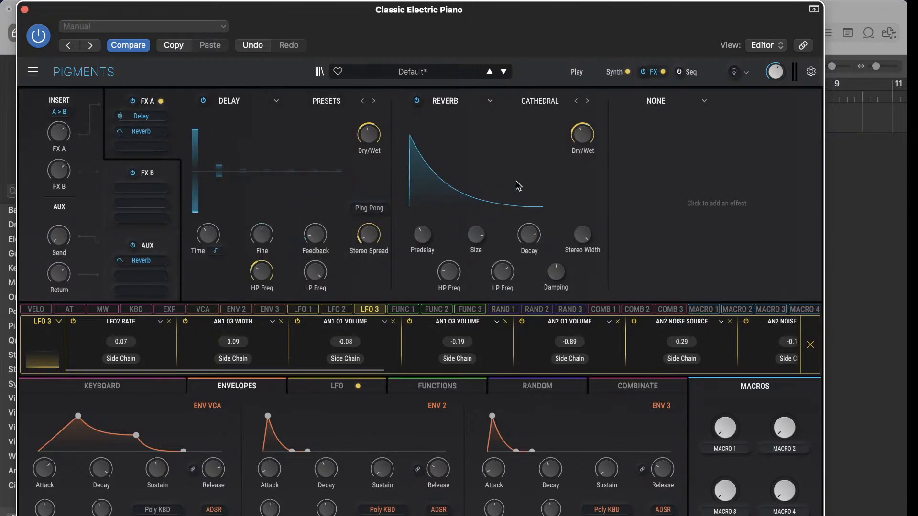
pyautogui.click(614, 72)
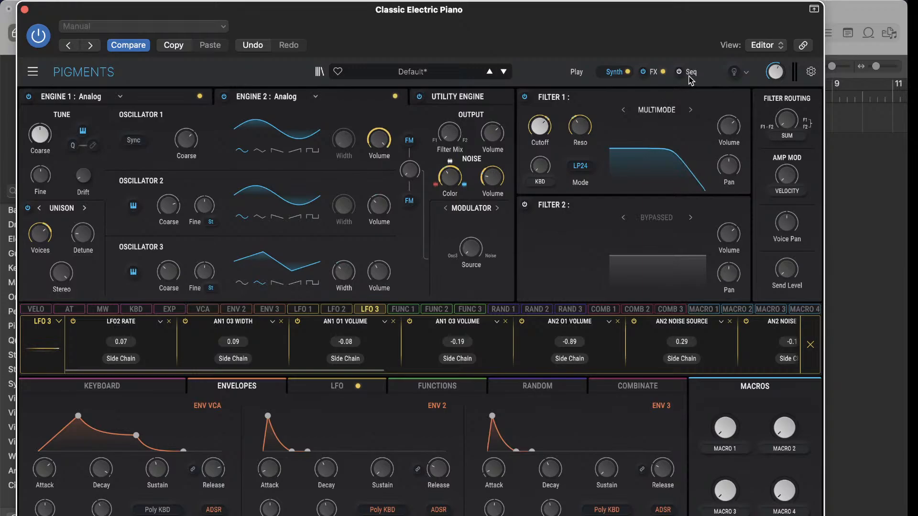
pyautogui.click(656, 75)
pyautogui.click(658, 102)
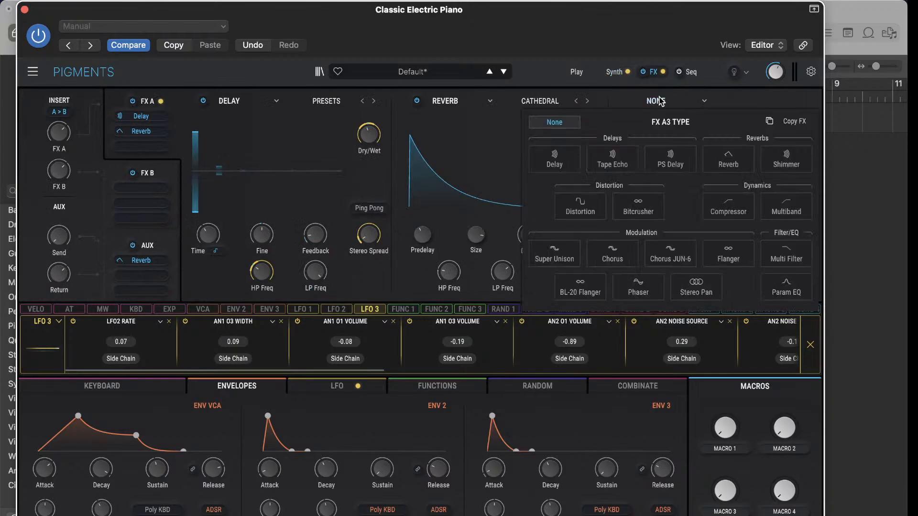
pyautogui.click(790, 163)
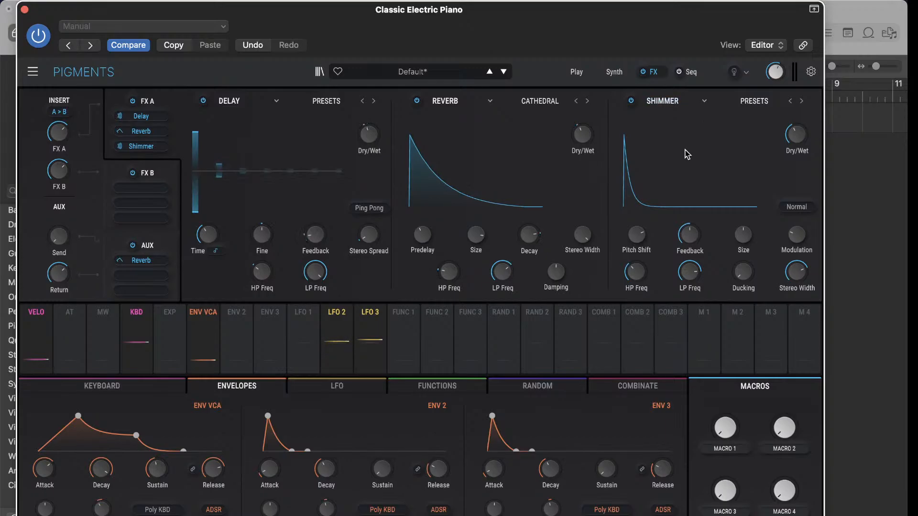
# - Lower the Shimmer's Dry/Wet mix, then bring it back up slightly
pyautogui.click(796, 136)
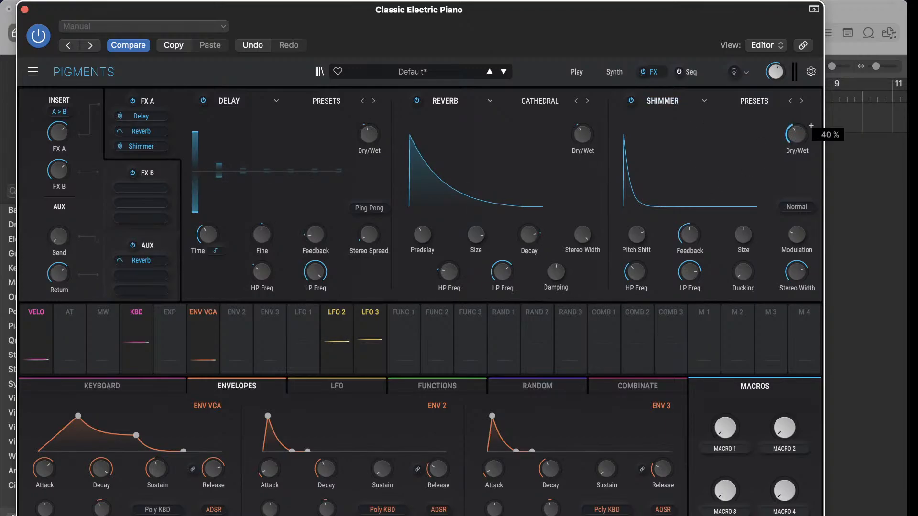
pyautogui.moveTo(796, 135); pyautogui.dragTo(796, 144)
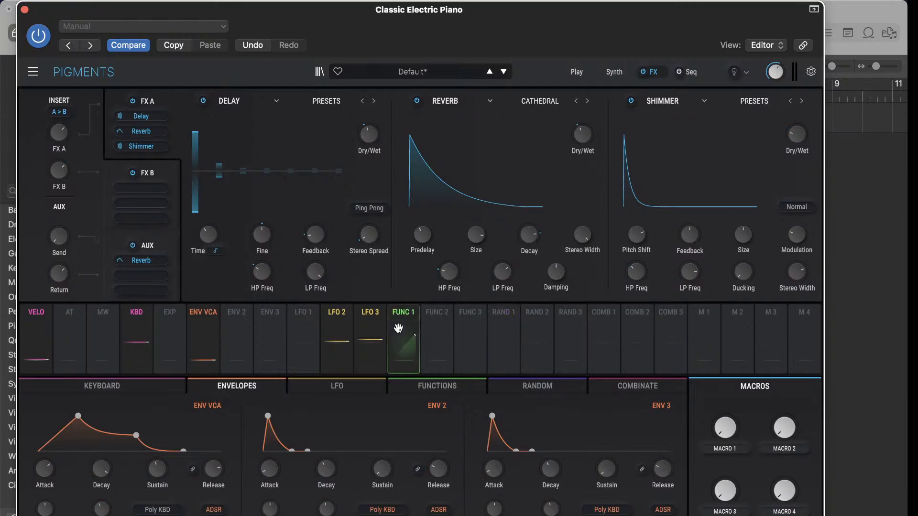
pyautogui.click(371, 319)
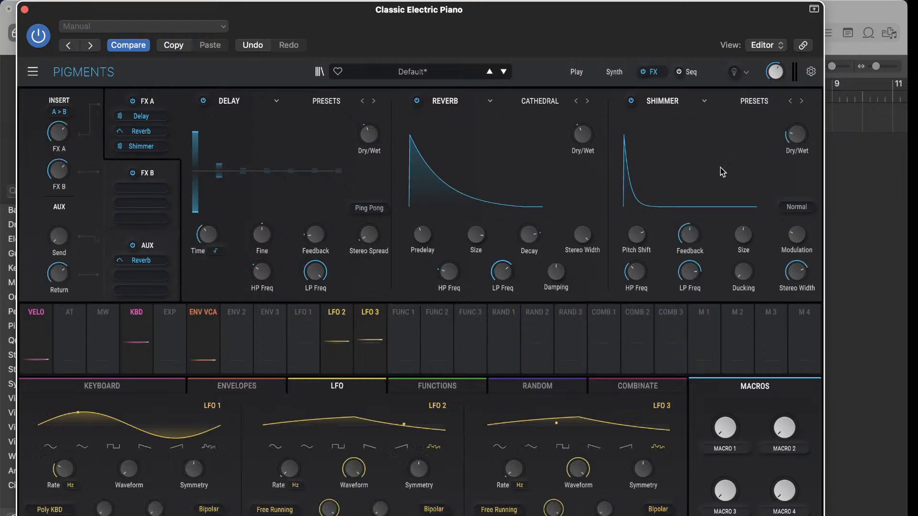
pyautogui.moveTo(796, 135); pyautogui.dragTo(796, 130)
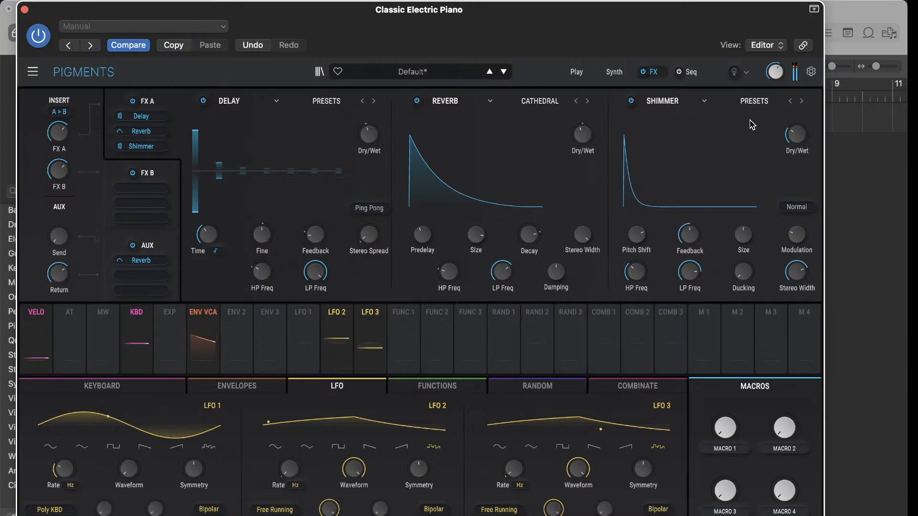
# - Compare the sound with the Shimmer bypassed and enabled
pyautogui.click(631, 101)
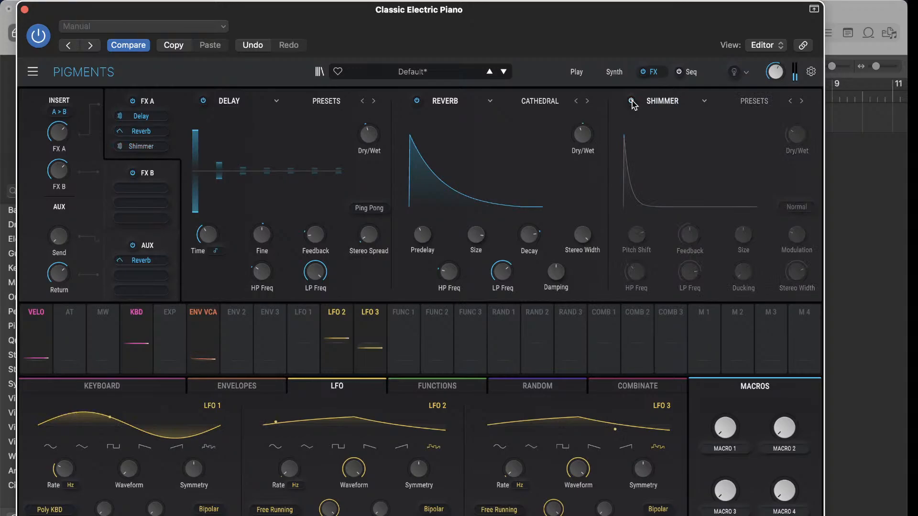
pyautogui.click(631, 101)
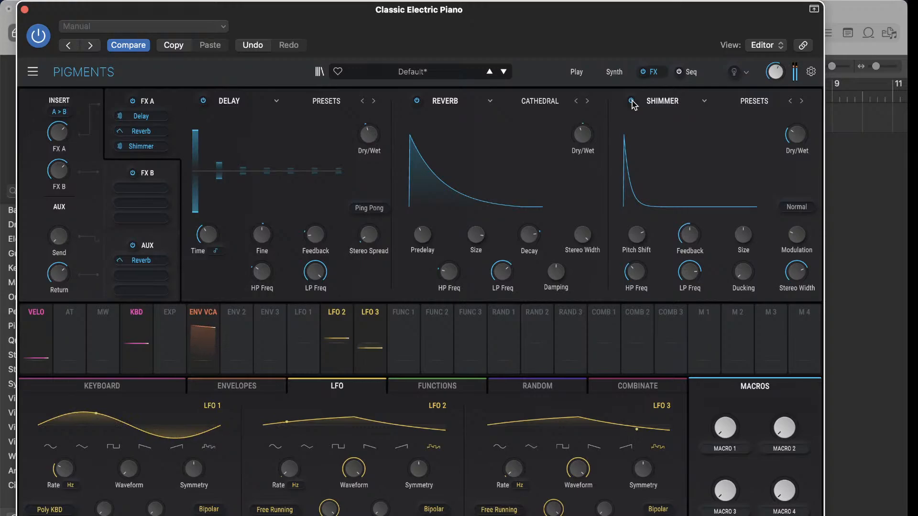
pyautogui.click(632, 102)
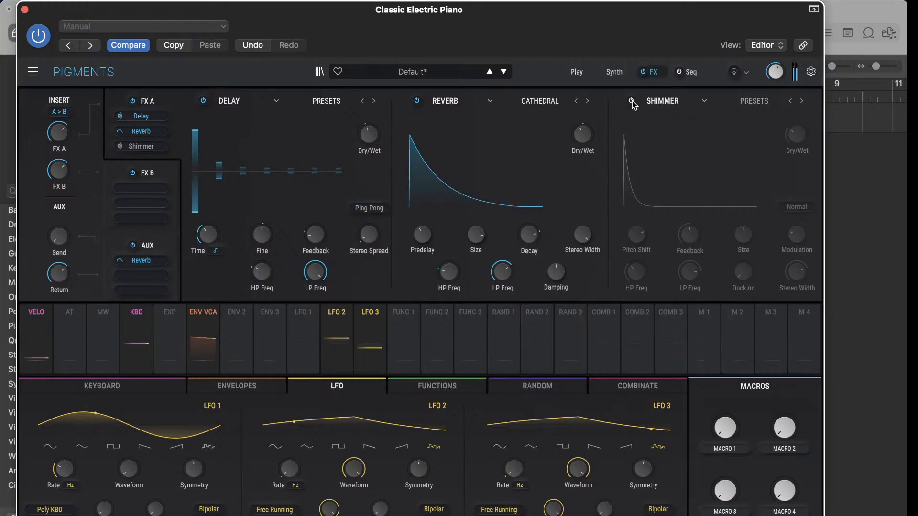
pyautogui.click(632, 101)
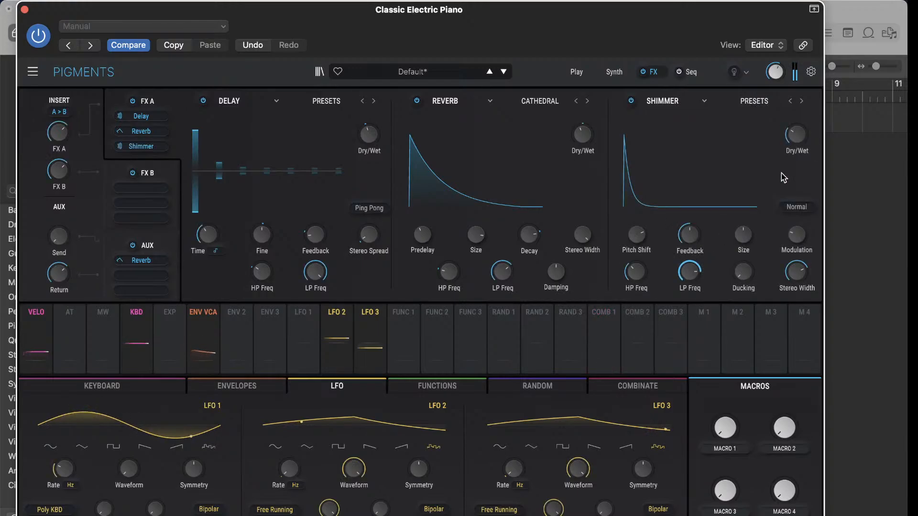
# - Modulate the Shimmer's Dry/Wet mix with LFO 2
pyautogui.moveTo(803, 146)
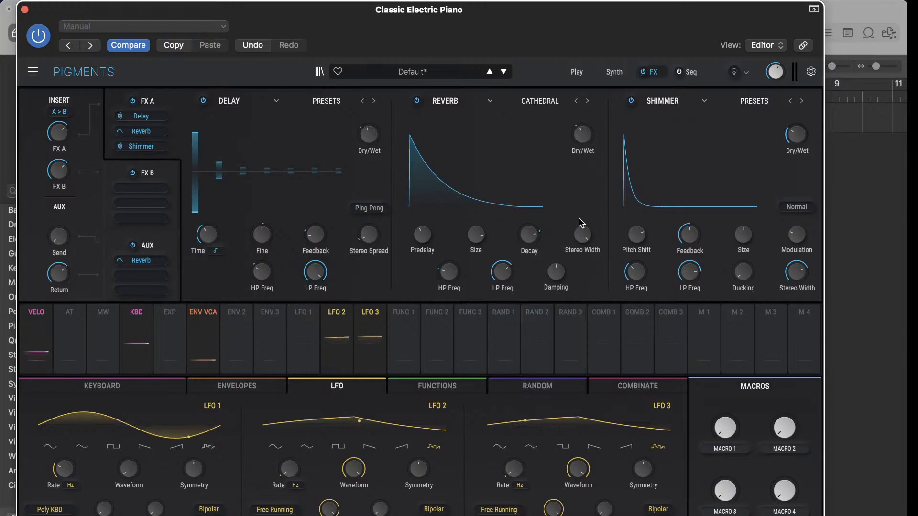
pyautogui.click(379, 316)
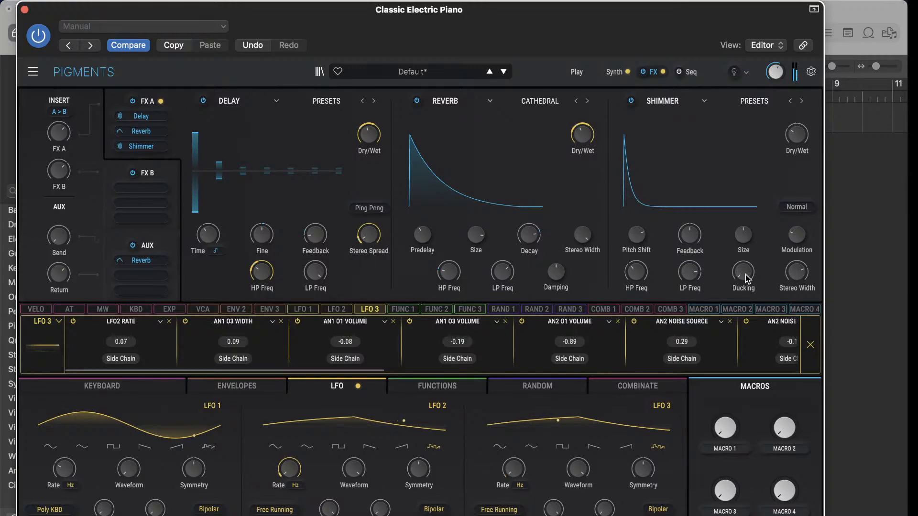
pyautogui.moveTo(744, 273); pyautogui.dragTo(744, 258)
pyautogui.click(336, 309)
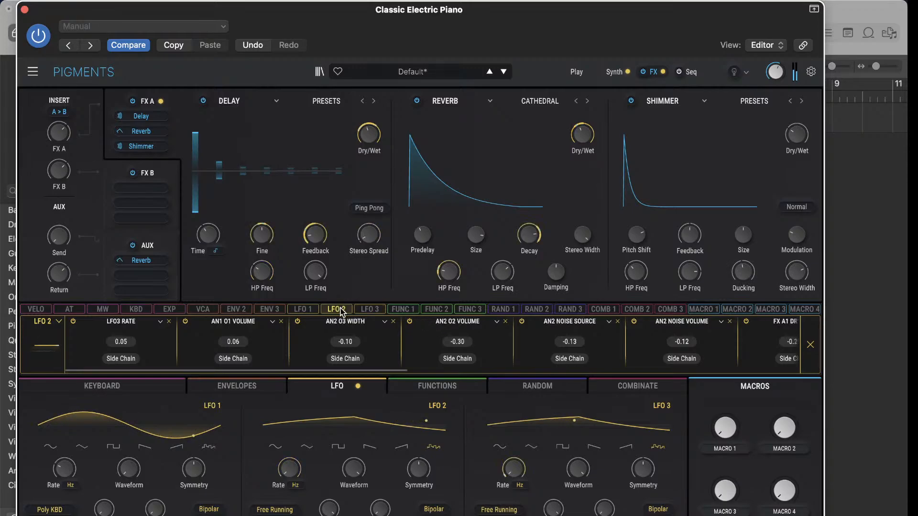
pyautogui.moveTo(790, 132); pyautogui.dragTo(792, 154)
# - Set the Shimmer's Pitch Shift to 7 semitones and modulate its Feedback with LFO 3
pyautogui.moveTo(636, 245)
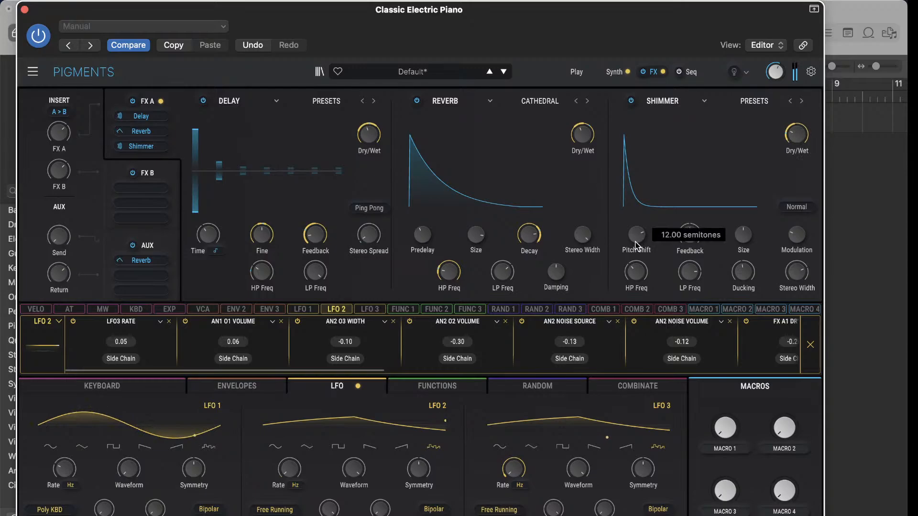
pyautogui.moveTo(636, 237); pyautogui.dragTo(636, 241)
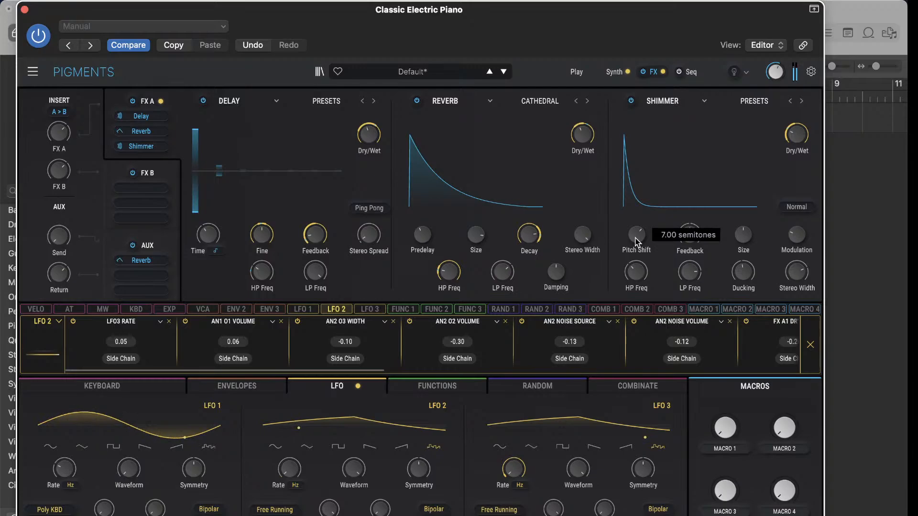
pyautogui.click(374, 311)
pyautogui.moveTo(690, 234)
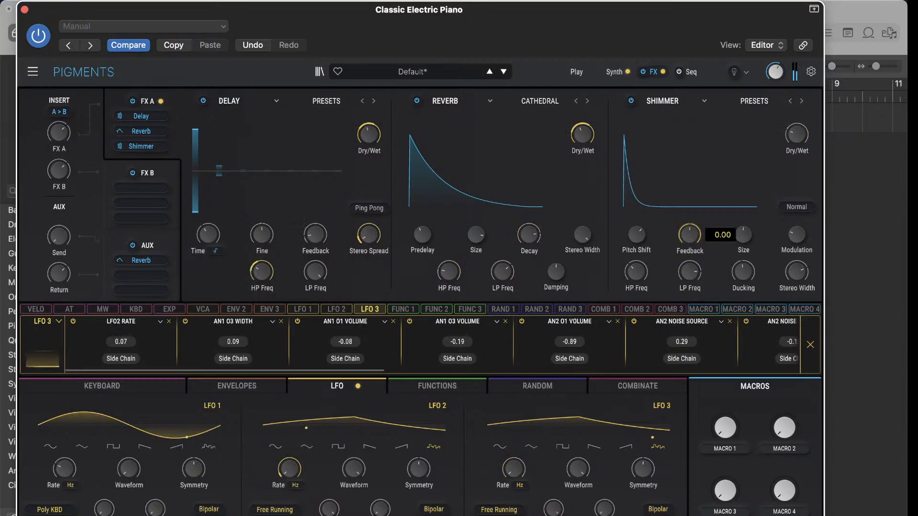
# - Raise the Shimmer's Size and modulate its Ducking with LFO 2
pyautogui.moveTo(740, 241)
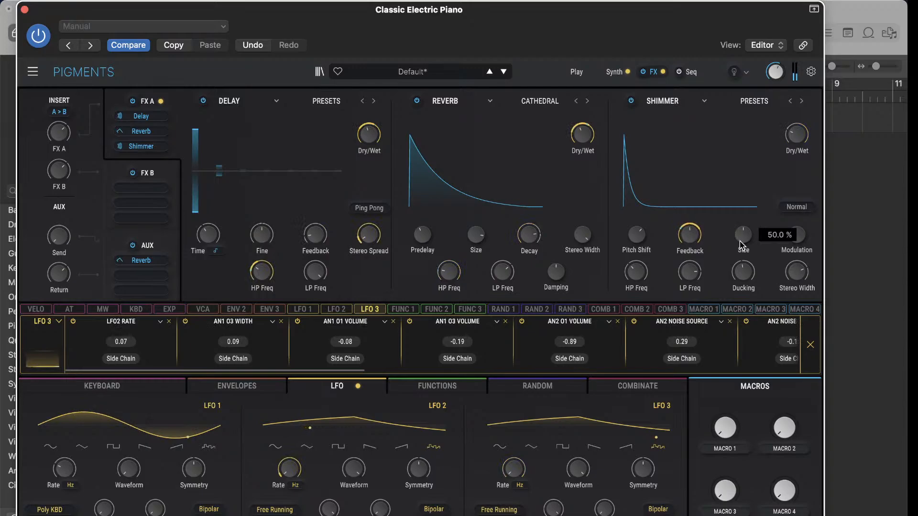
pyautogui.moveTo(748, 242); pyautogui.dragTo(747, 212)
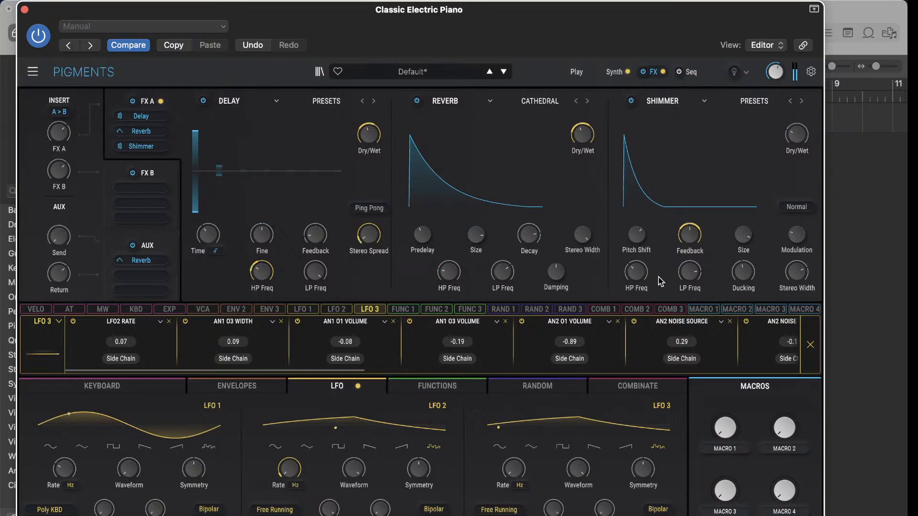
pyautogui.click(336, 309)
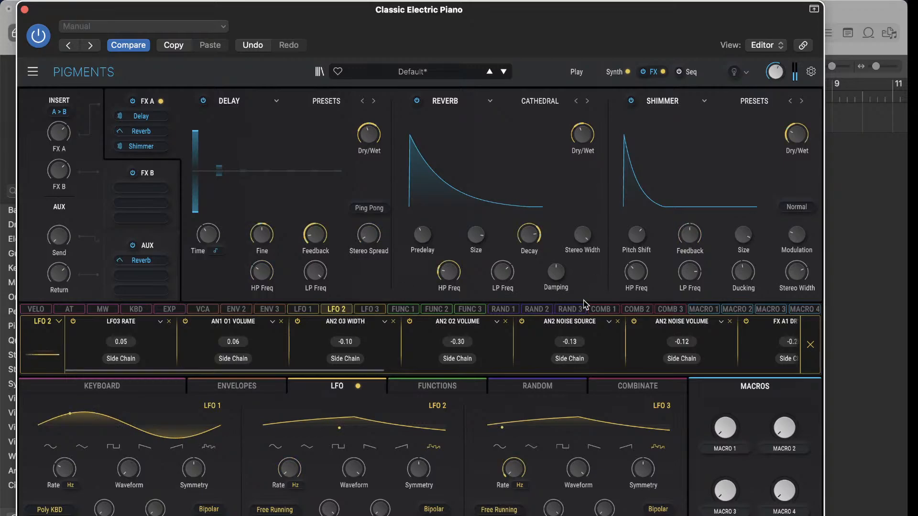
pyautogui.moveTo(749, 269)
pyautogui.mouseDown()
pyautogui.moveTo(749, 289)
pyautogui.moveTo(741, 258)
pyautogui.mouseUp()
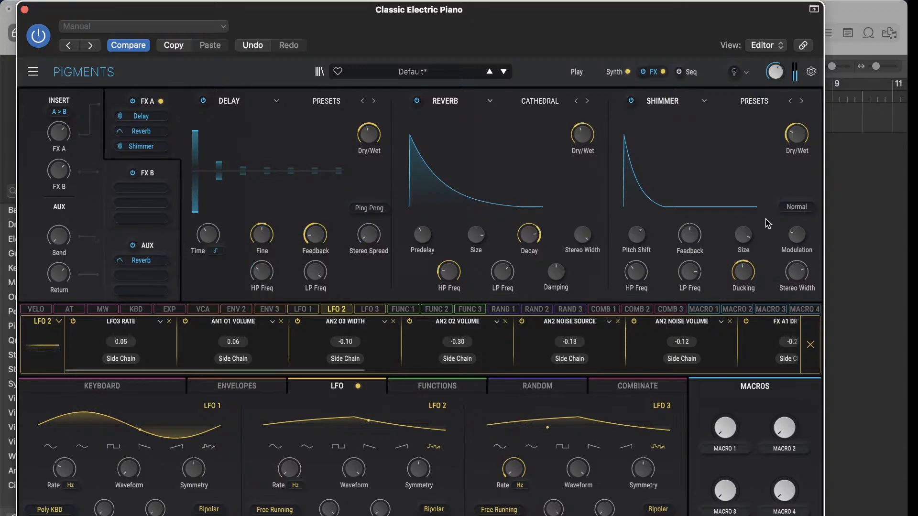
# - Lower the Shimmer's Dry/Wet mix slightly
pyautogui.moveTo(796, 137)
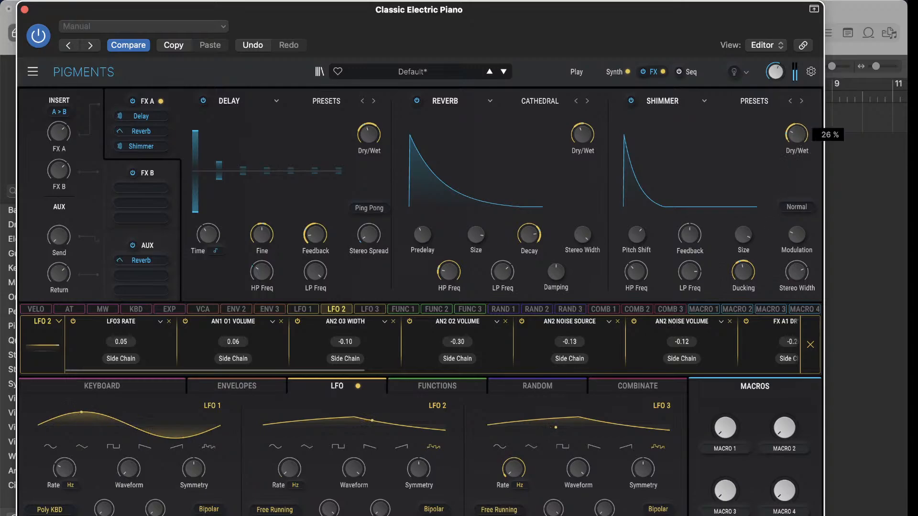
pyautogui.moveTo(797, 137); pyautogui.dragTo(800, 139)
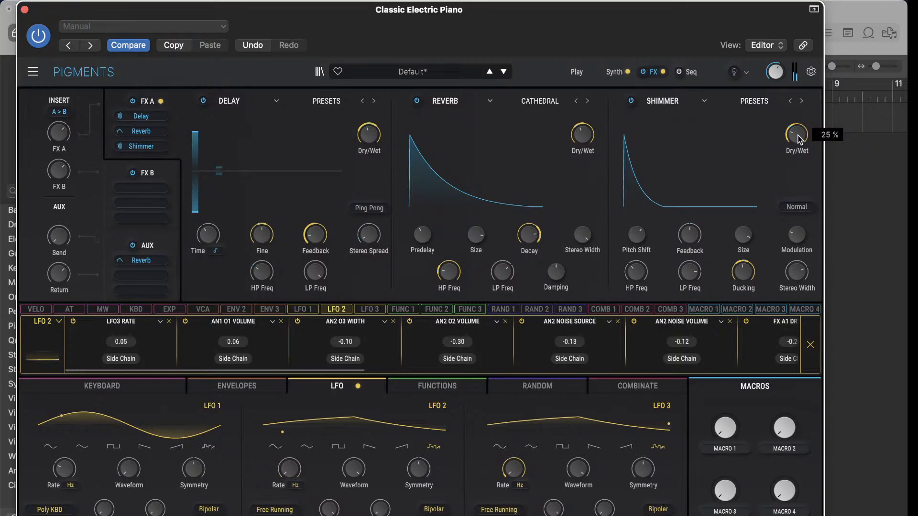
pyautogui.moveTo(798, 136); pyautogui.dragTo(799, 139)
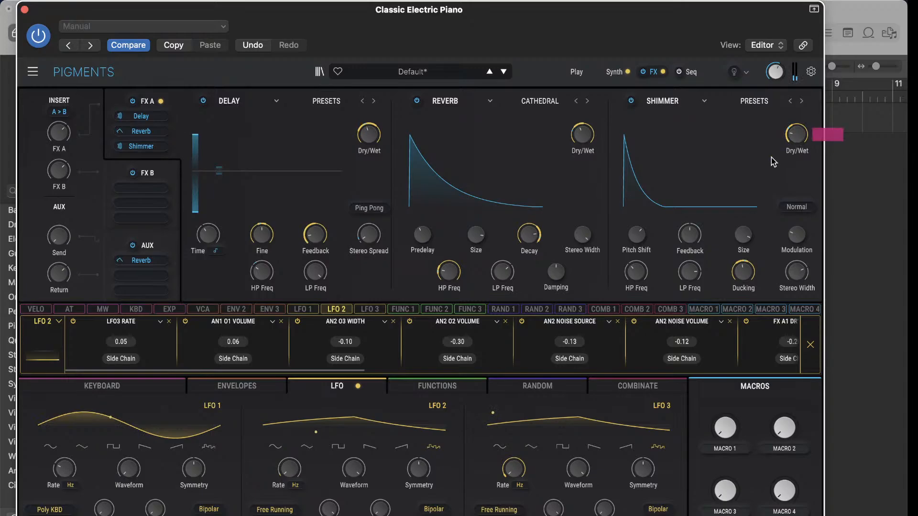
pyautogui.doubleClick(696, 228)
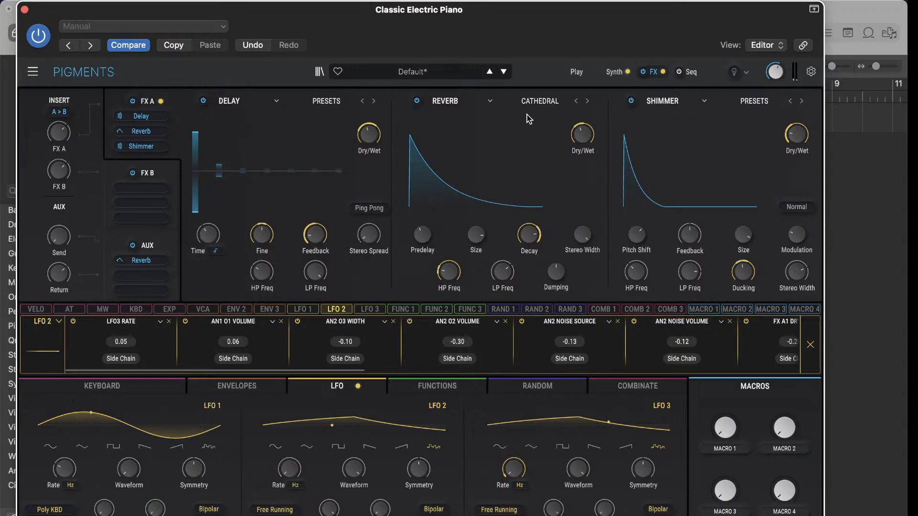
# - Browse the Atmos, Creative and Digital noise samples for Noise 1 in the Utility Engine
pyautogui.click(613, 73)
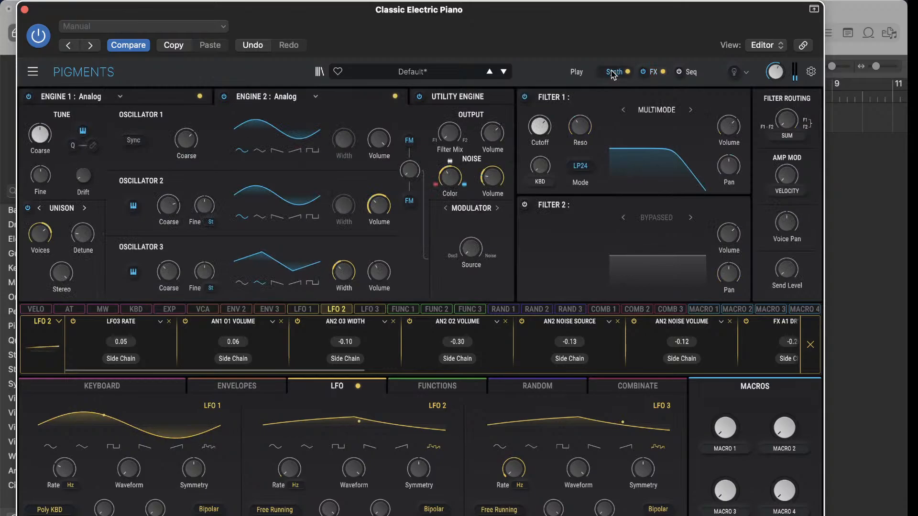
pyautogui.click(478, 102)
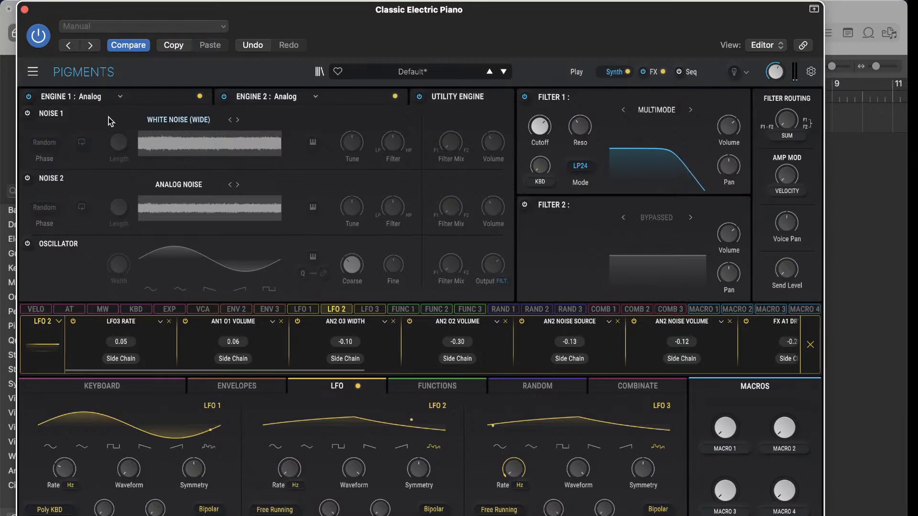
pyautogui.click(178, 121)
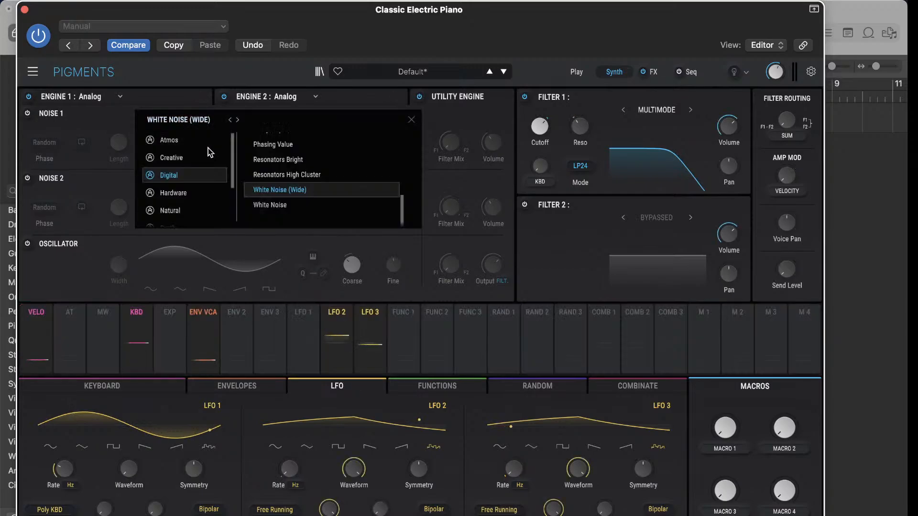
pyautogui.scroll(8, 296, 165)
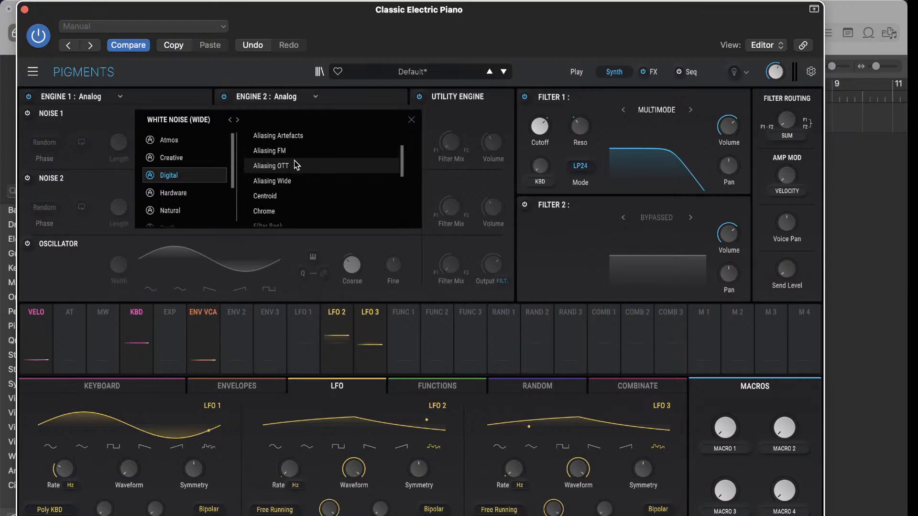
pyautogui.scroll(2, 296, 164)
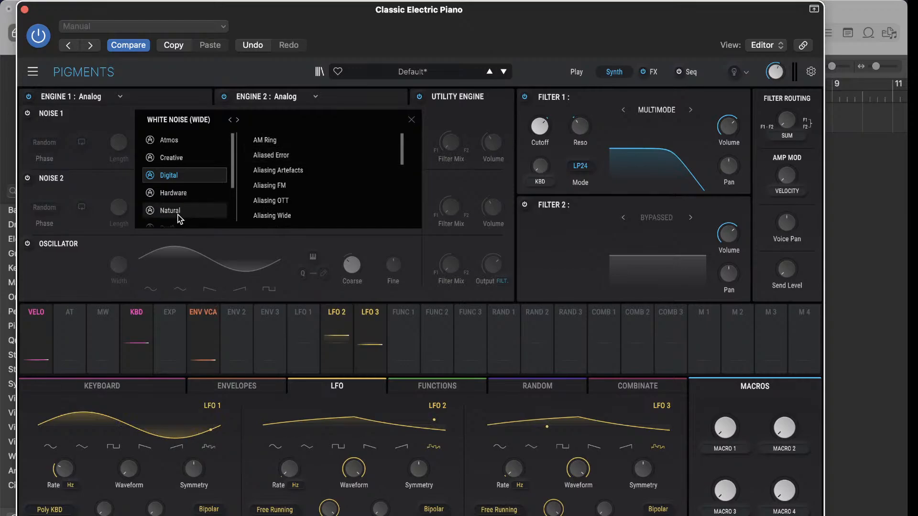
pyautogui.click(182, 143)
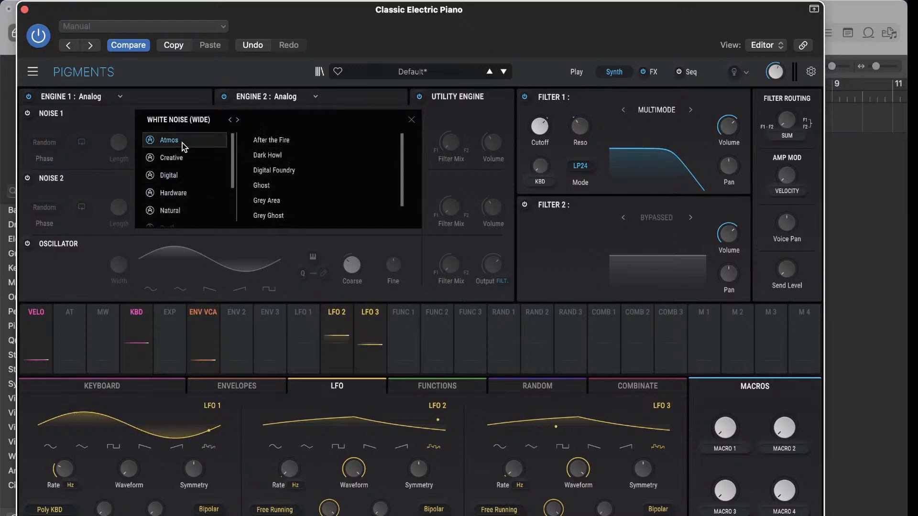
pyautogui.scroll(-2, 284, 166)
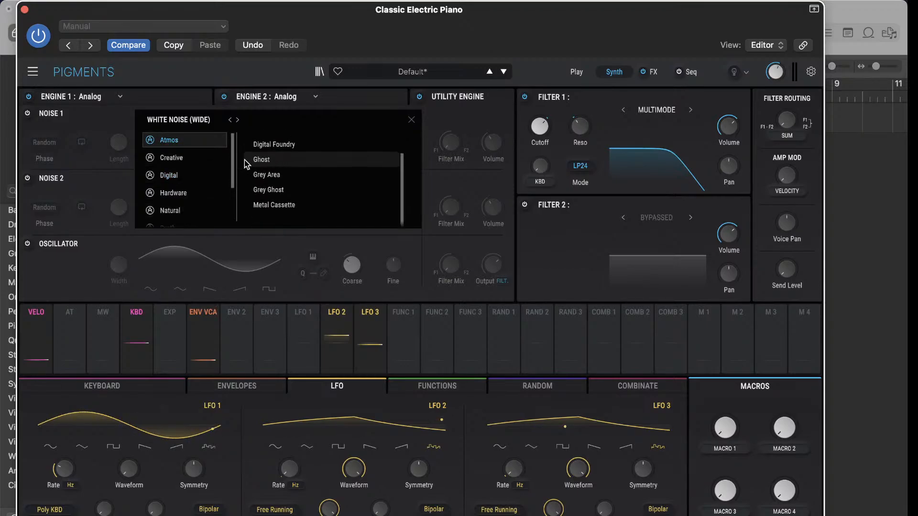
pyautogui.click(187, 159)
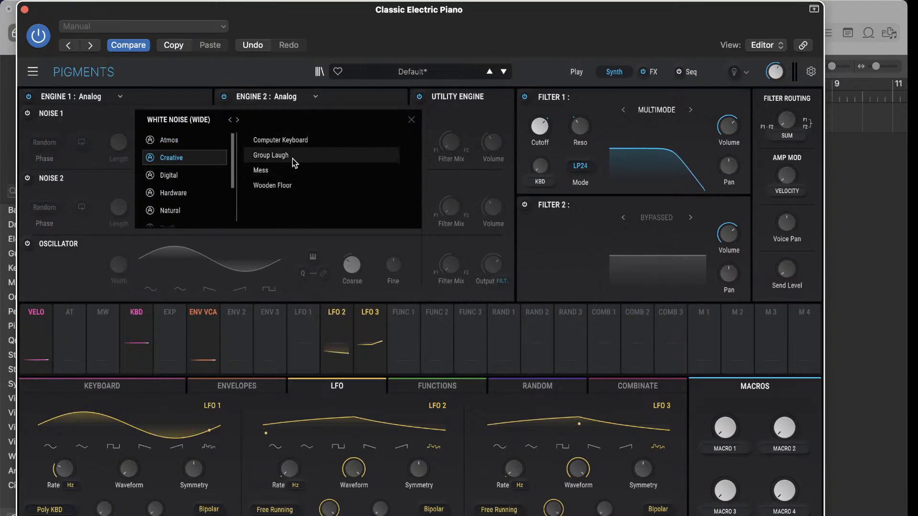
pyautogui.click(193, 179)
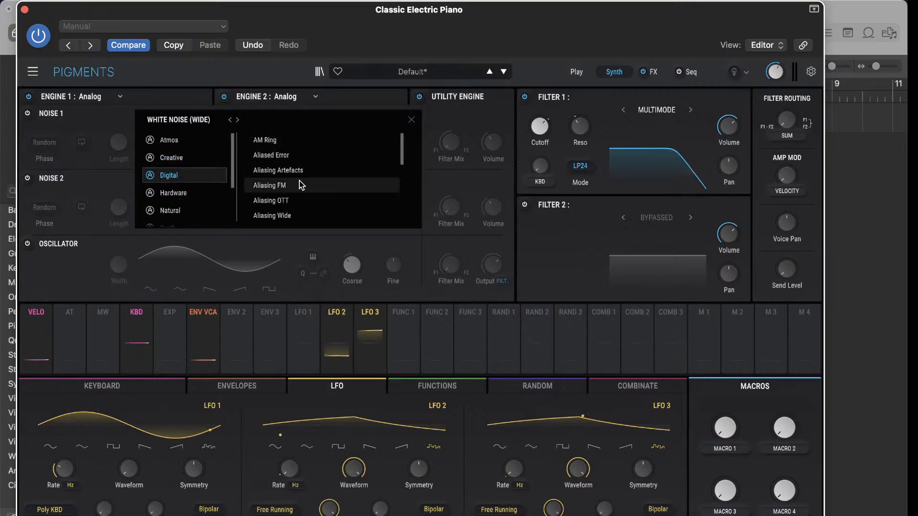
pyautogui.scroll(-2, 305, 166)
pyautogui.scroll(-10, 306, 170)
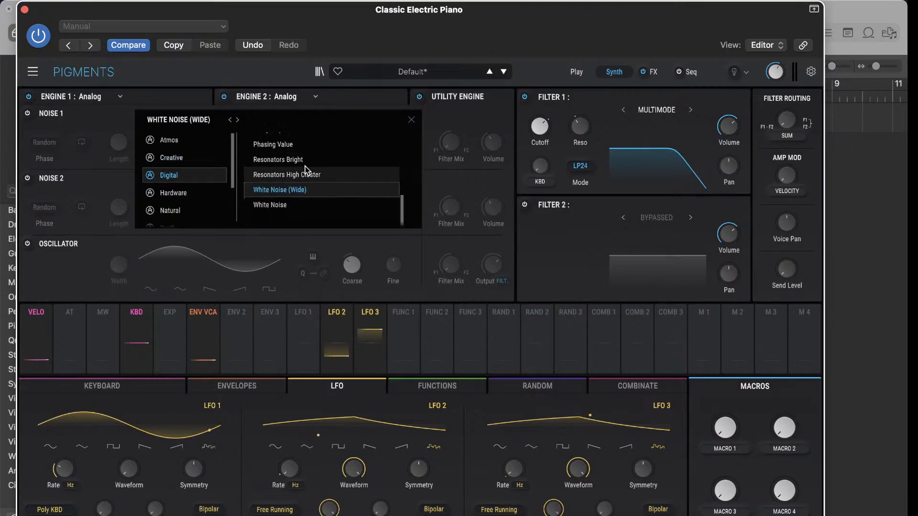
pyautogui.scroll(8, 305, 167)
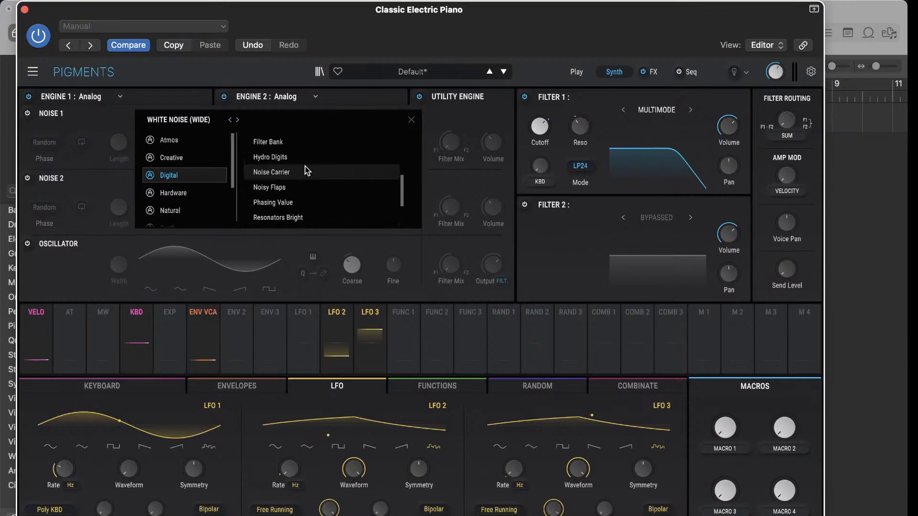
# - Load the Dense Rain sample from the Natural category into Noise 1 and enable Noise 1
pyautogui.click(195, 194)
pyautogui.click(185, 211)
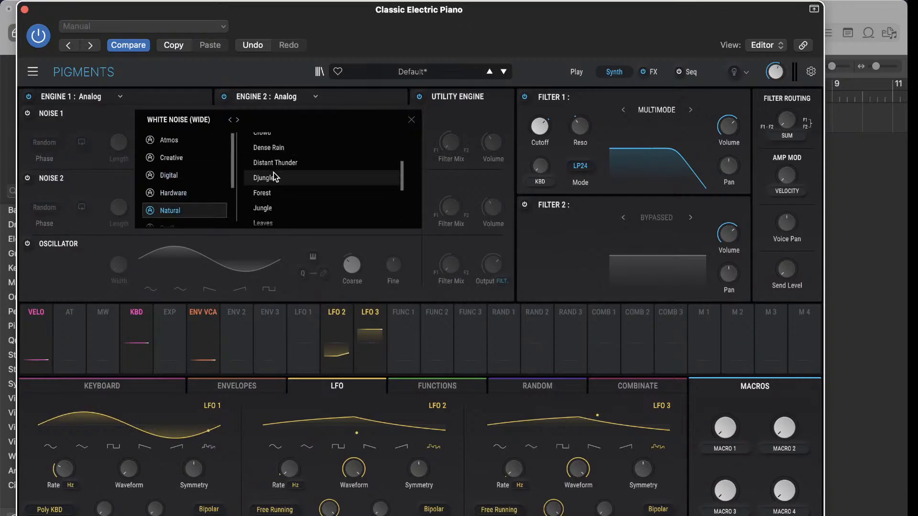
pyautogui.scroll(2, 274, 177)
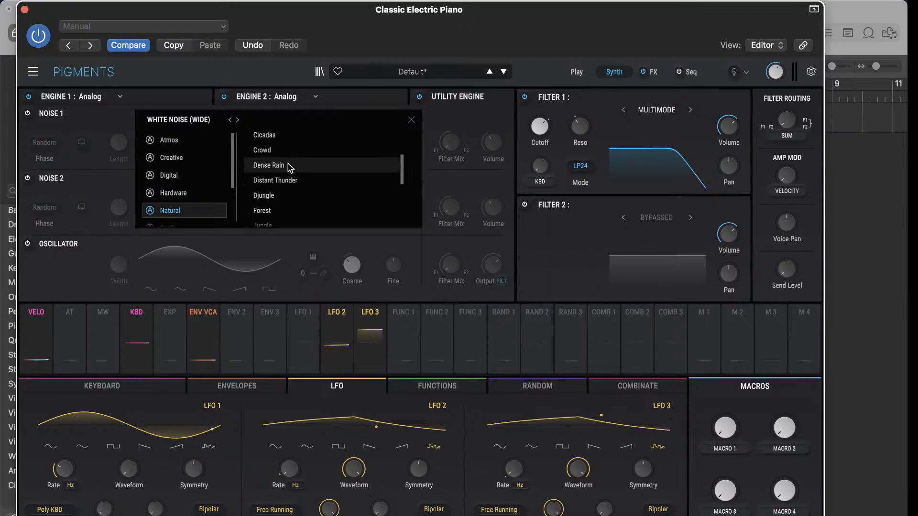
pyautogui.scroll(1, 287, 163)
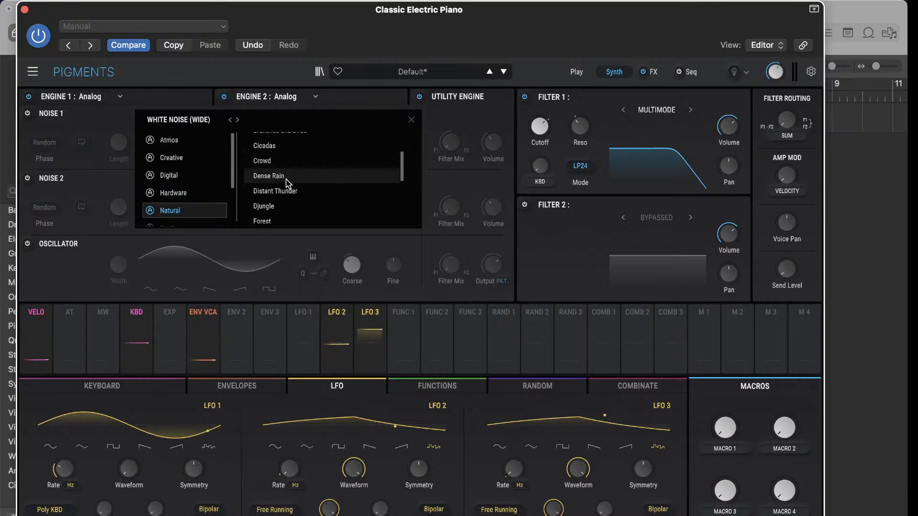
pyautogui.click(286, 179)
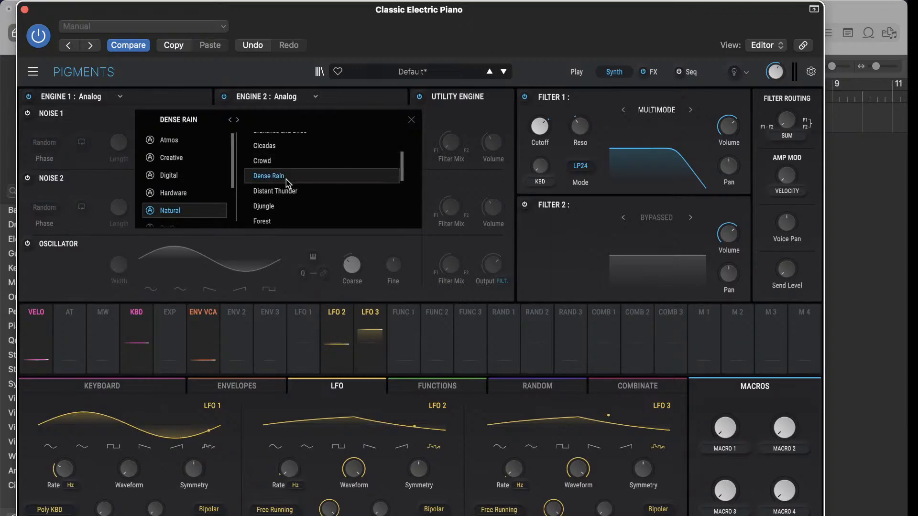
pyautogui.doubleClick(286, 179)
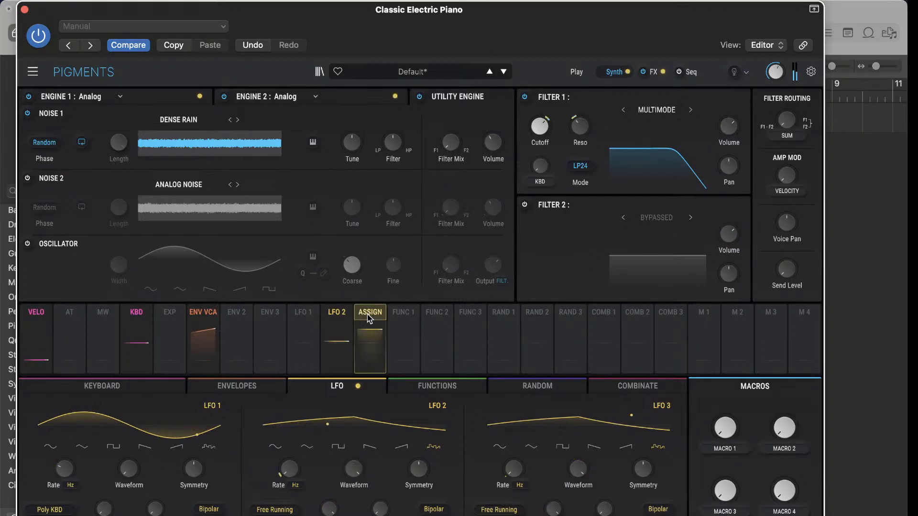
# - Modulate Noise 1's Filter with LFO 3, and its Volume and Filter Mix with LFO 2
pyautogui.click(369, 337)
pyautogui.moveTo(395, 131); pyautogui.dragTo(395, 119)
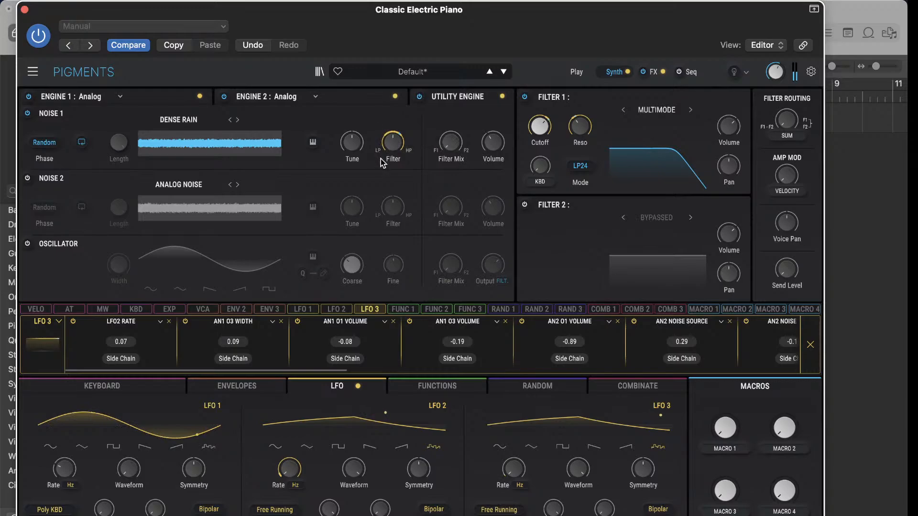
pyautogui.click(344, 308)
pyautogui.moveTo(486, 143); pyautogui.dragTo(486, 138)
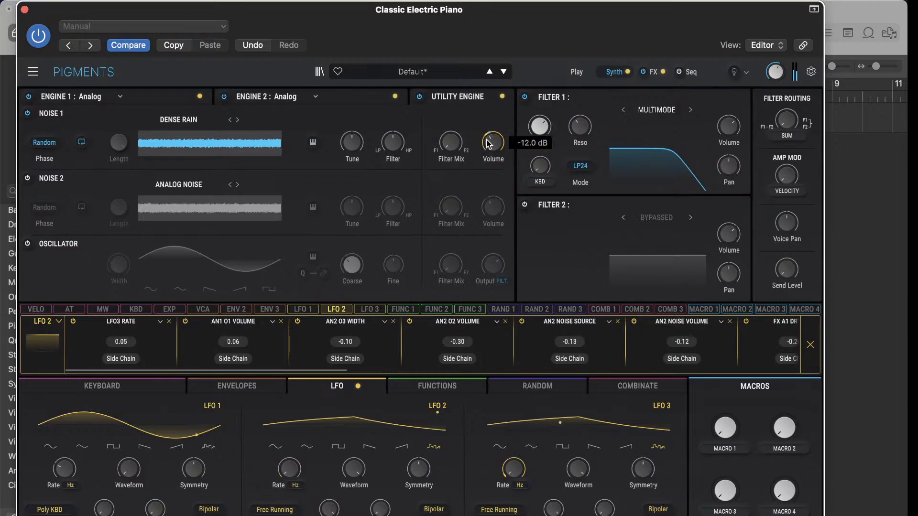
pyautogui.moveTo(444, 154)
pyautogui.mouseDown()
pyautogui.moveTo(444, 144)
pyautogui.moveTo(444, 153)
pyautogui.moveTo(451, 147)
pyautogui.mouseUp()
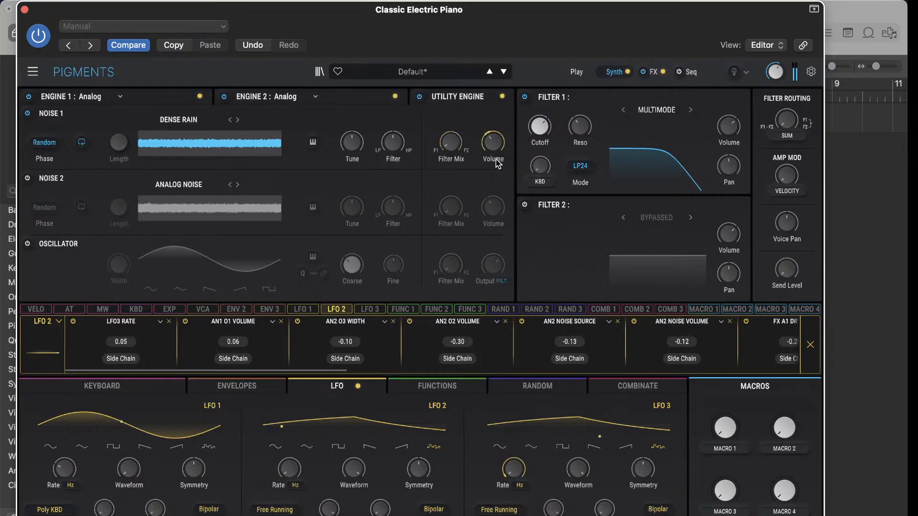
pyautogui.moveTo(493, 142); pyautogui.dragTo(493, 142)
# - Enable Filter 2 and set its type to SEM
pyautogui.click(548, 203)
pyautogui.click(525, 204)
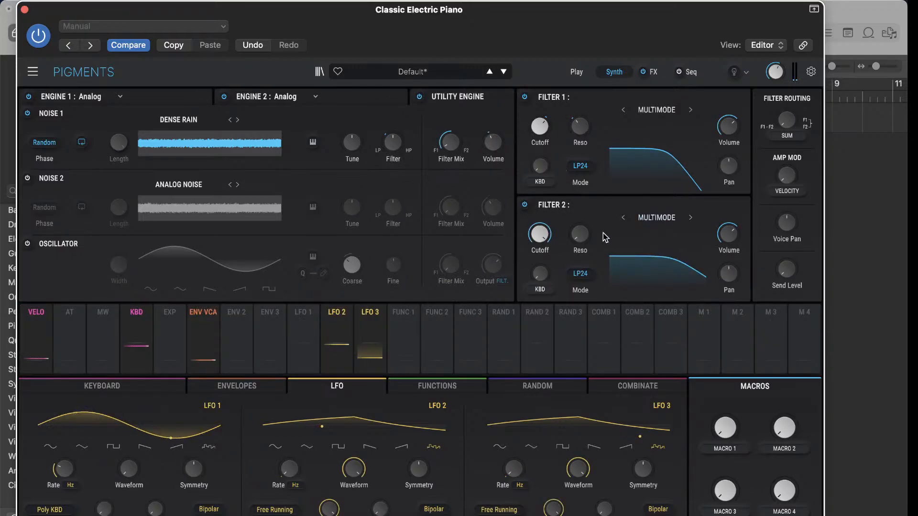
pyautogui.click(661, 217)
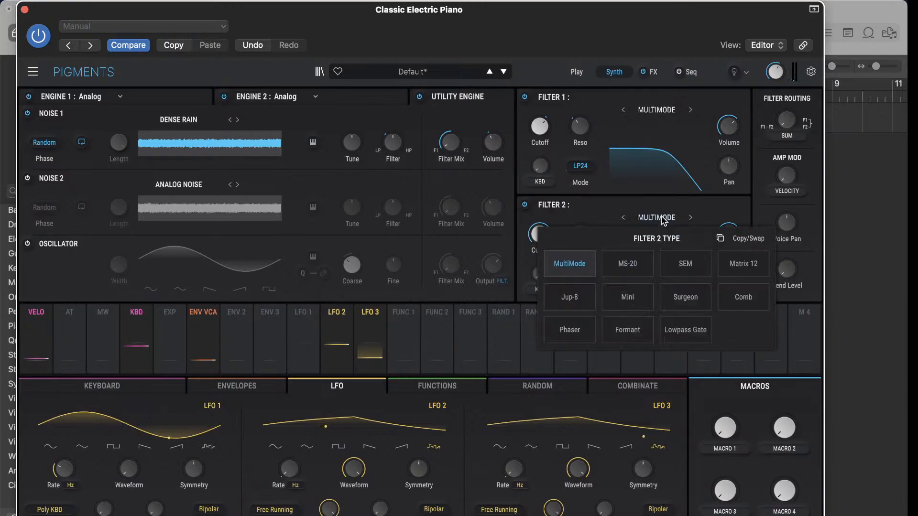
pyautogui.click(687, 262)
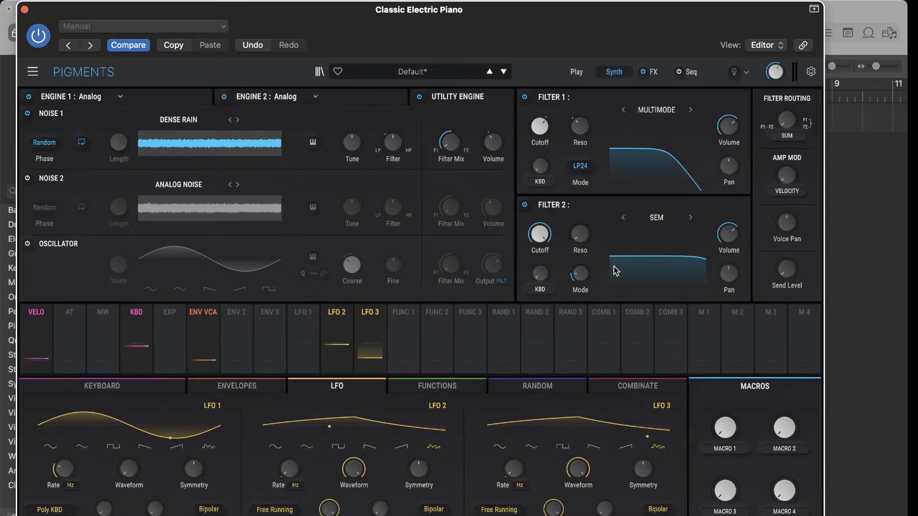
pyautogui.click(656, 221)
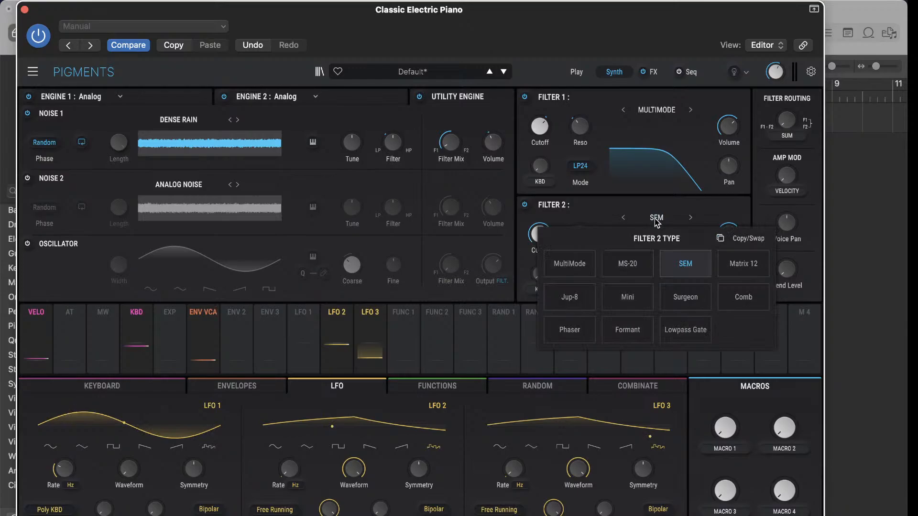
pyautogui.click(686, 265)
# - Shape Filter 2 with a band-pass Mode, a lower Cutoff, a moderately raised Resonance and a reduced Volume
pyautogui.moveTo(581, 238); pyautogui.dragTo(581, 237)
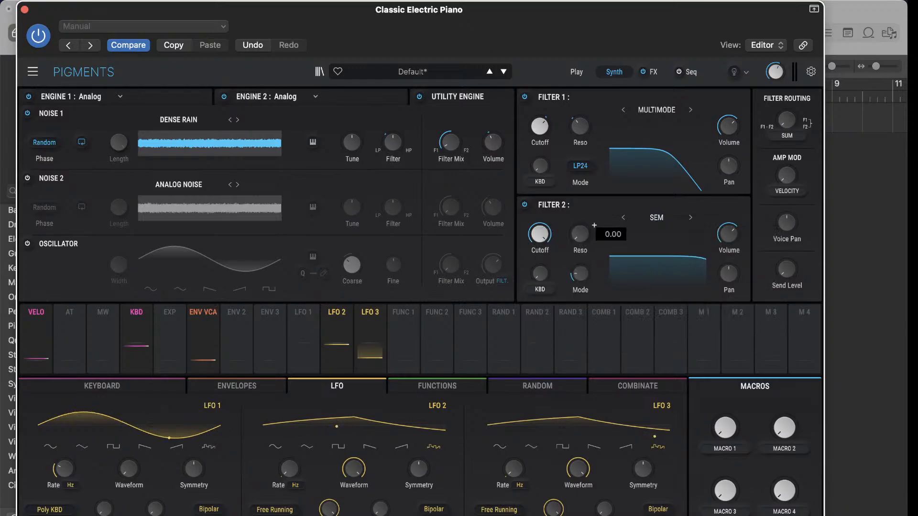
pyautogui.moveTo(580, 277); pyautogui.dragTo(581, 276)
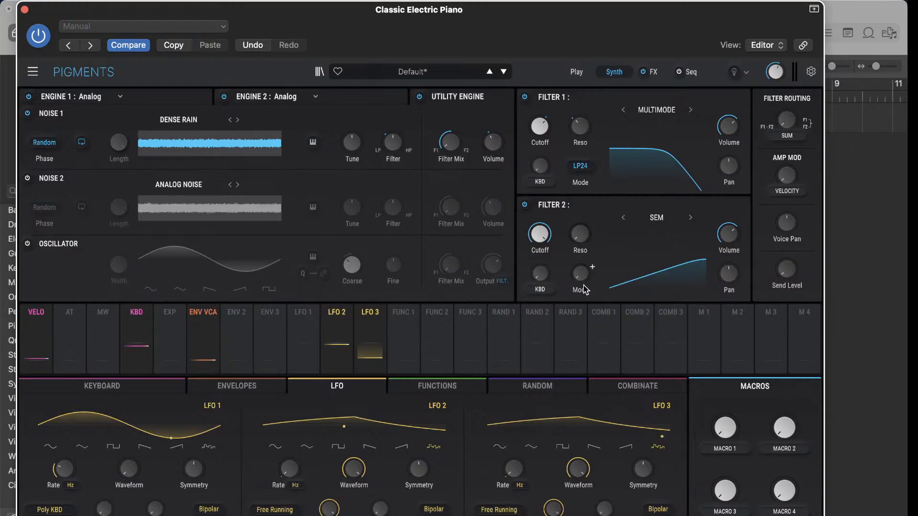
pyautogui.moveTo(545, 237); pyautogui.dragTo(546, 259)
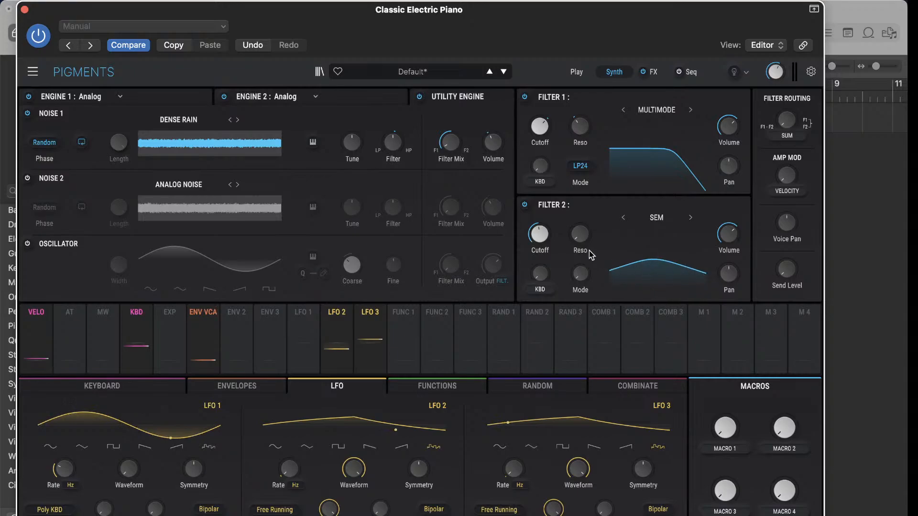
pyautogui.moveTo(582, 239)
pyautogui.mouseDown()
pyautogui.moveTo(582, 225)
pyautogui.moveTo(580, 234)
pyautogui.mouseUp()
pyautogui.moveTo(725, 235); pyautogui.dragTo(727, 237)
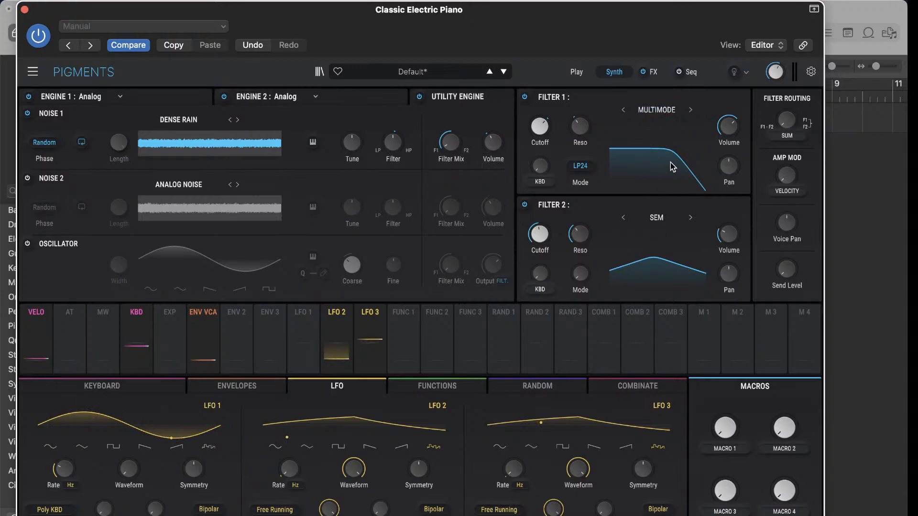
# - Turn the Filter Routing fully to parallel (Sum) and centre Noise 1's Filter Mix between Filter 1 and Filter 2
pyautogui.moveTo(789, 129)
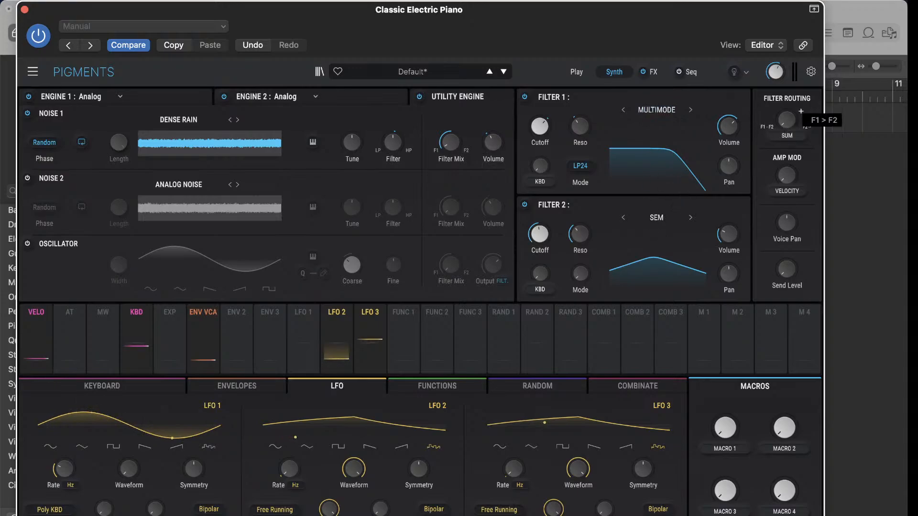
pyautogui.moveTo(788, 124); pyautogui.dragTo(788, 47)
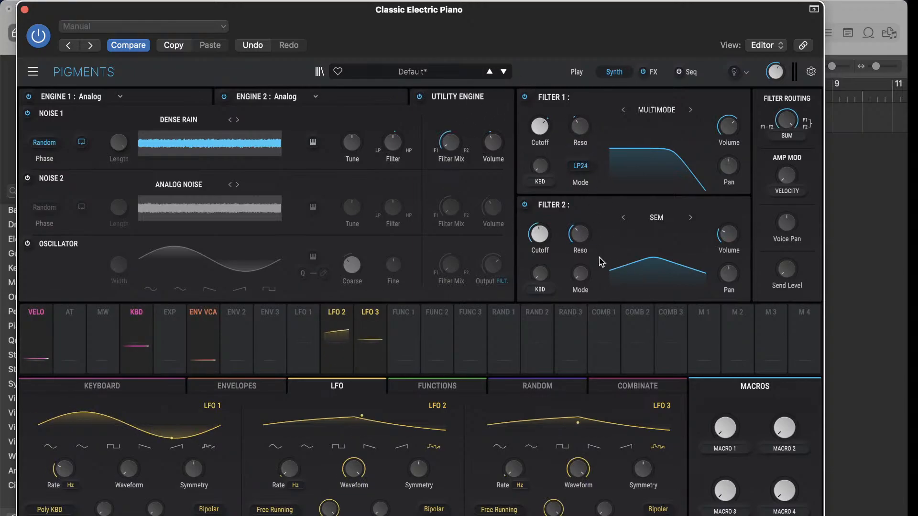
pyautogui.moveTo(461, 141)
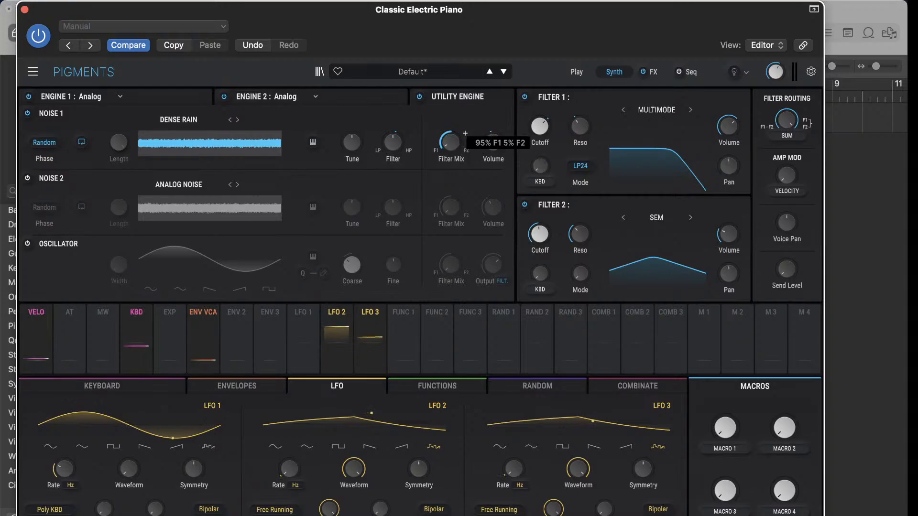
pyautogui.moveTo(452, 142); pyautogui.dragTo(452, 99)
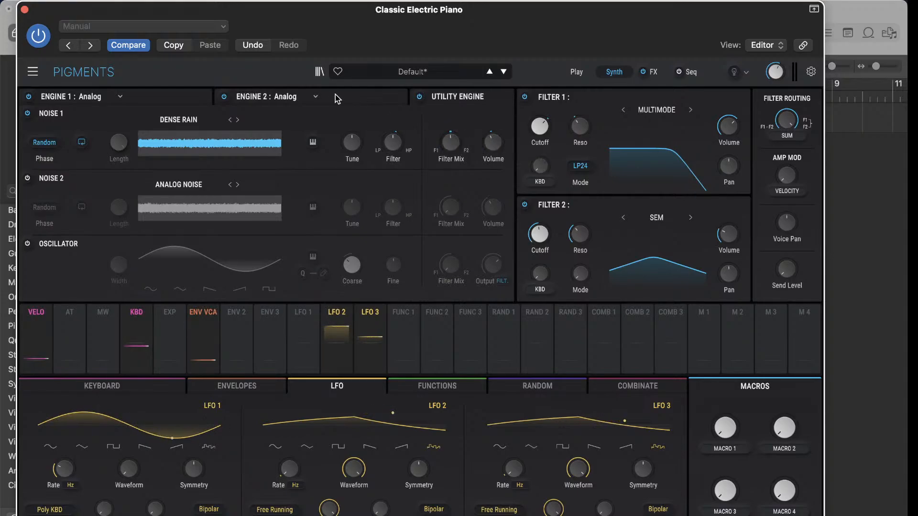
# - Balance the analog engines' Filter Mix at 50% F1 and 50% F2
pyautogui.click(336, 98)
pyautogui.moveTo(463, 126)
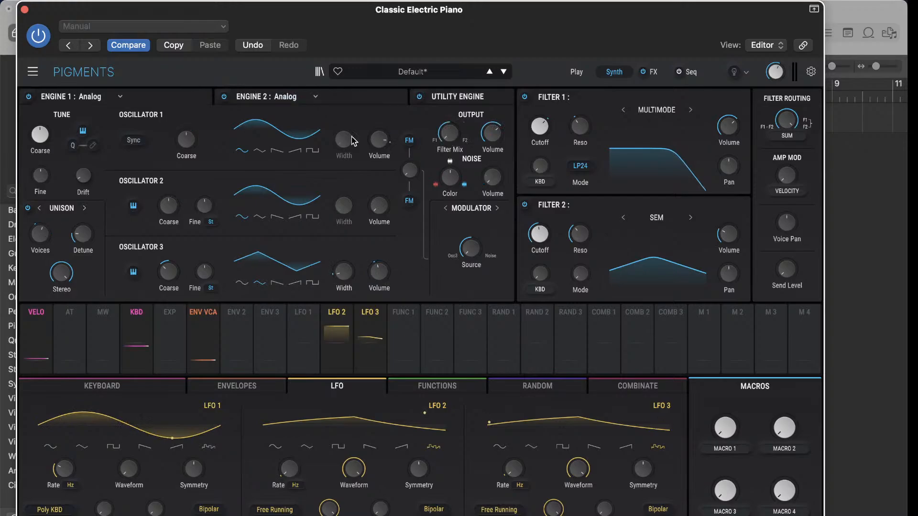
pyautogui.moveTo(448, 134); pyautogui.dragTo(449, 113)
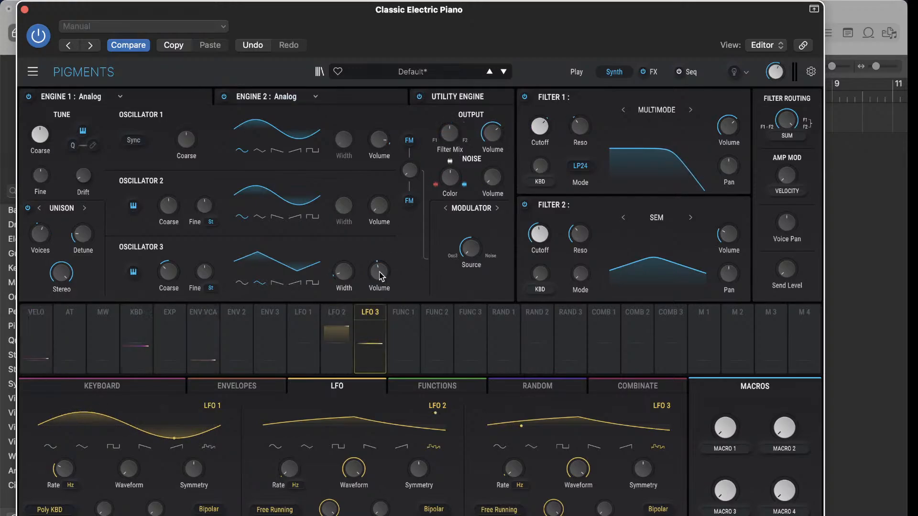
pyautogui.moveTo(448, 126)
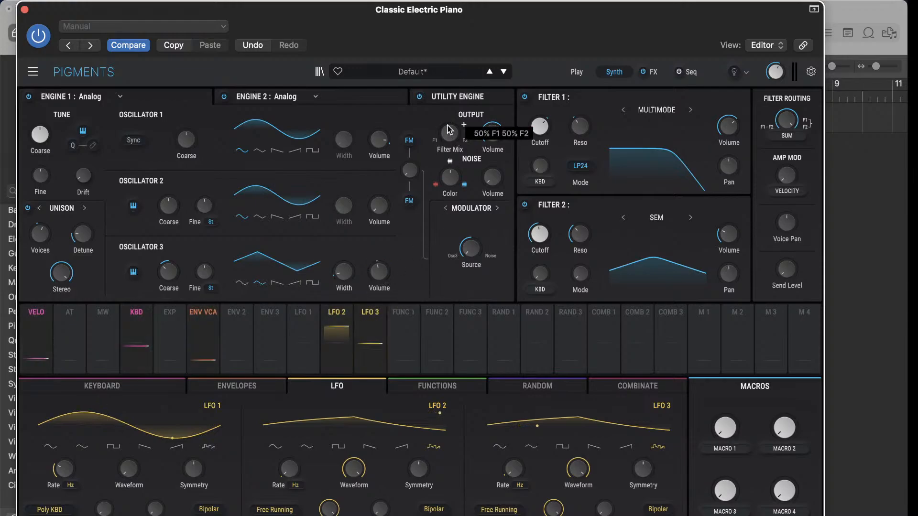
pyautogui.moveTo(449, 134); pyautogui.dragTo(449, 135)
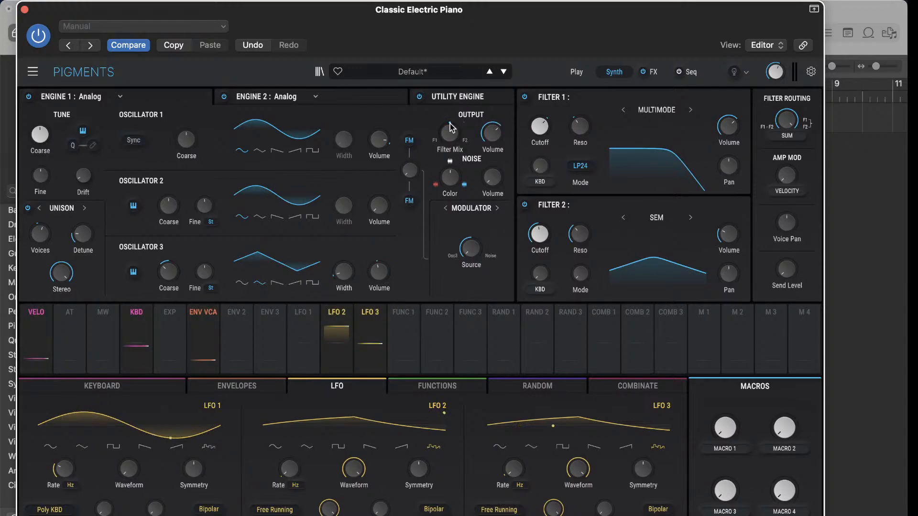
# - Modulate Engine 1's Filter Mix with LFO 3 and LFO 2, and Engine 2's Filter Mix with LFO 2 at about -0.07
pyautogui.click(370, 313)
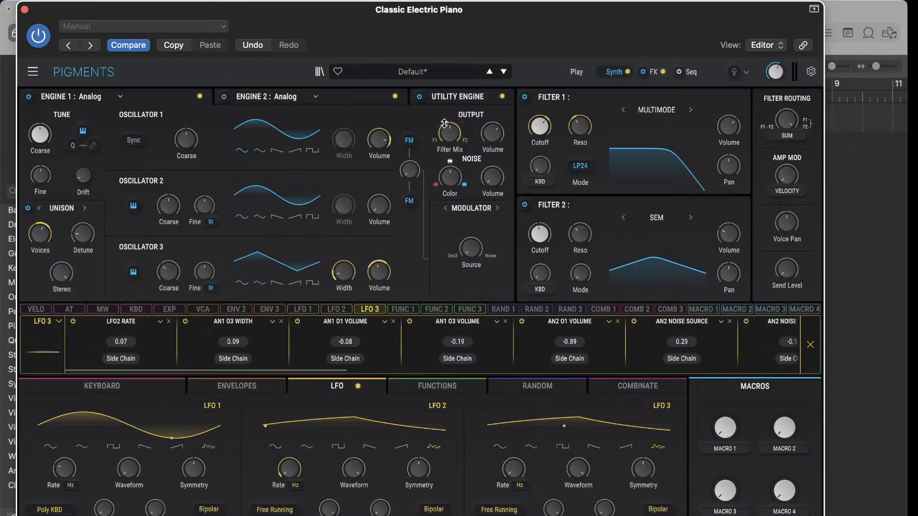
pyautogui.moveTo(443, 119); pyautogui.dragTo(442, 124)
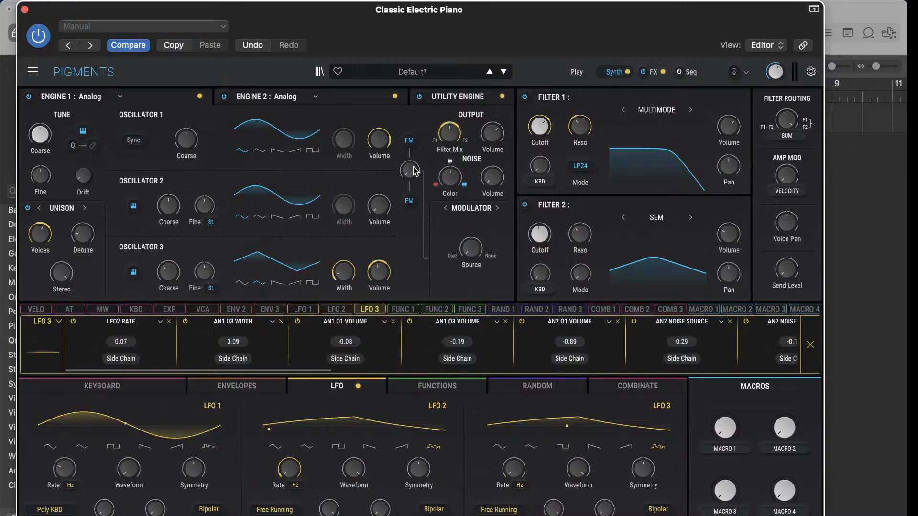
pyautogui.click(337, 310)
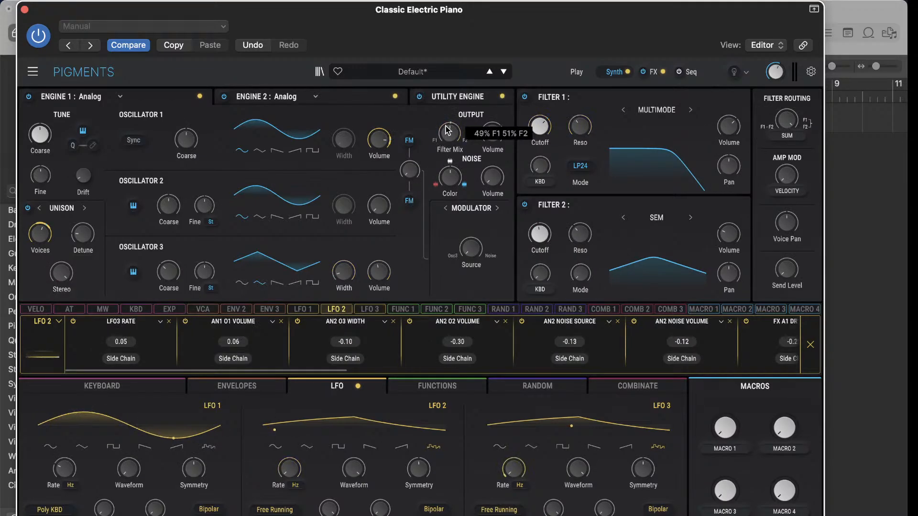
pyautogui.moveTo(443, 135); pyautogui.dragTo(443, 141)
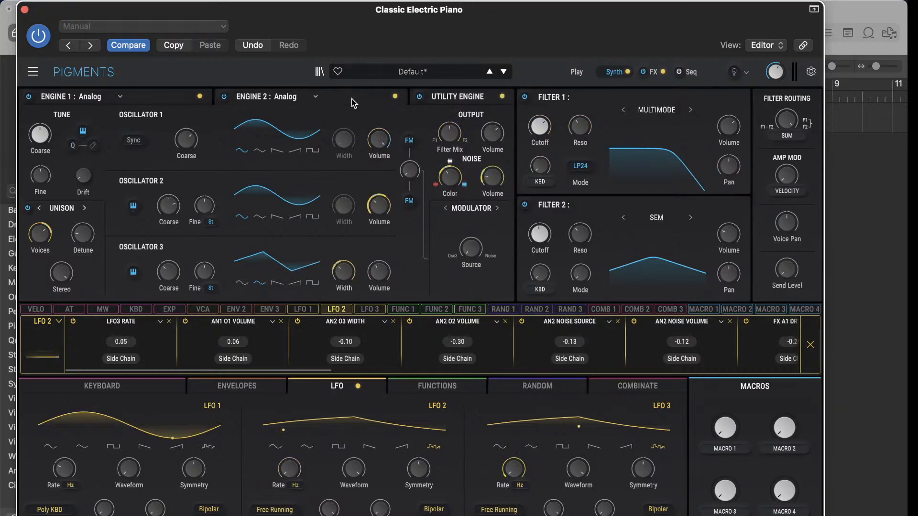
pyautogui.doubleClick(442, 123)
pyautogui.moveTo(443, 123); pyautogui.dragTo(442, 126)
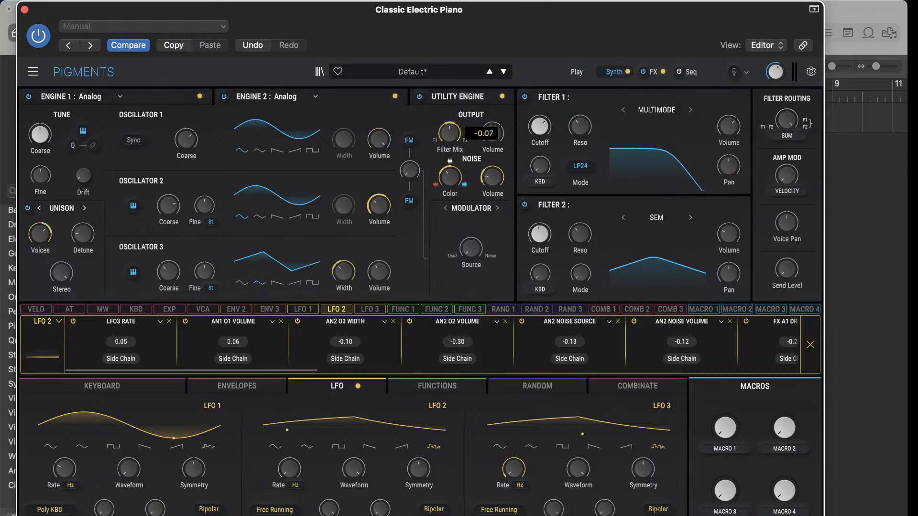
# - Modulate Filter 2's Cutoff and Resonance with LFO 3
pyautogui.click(369, 310)
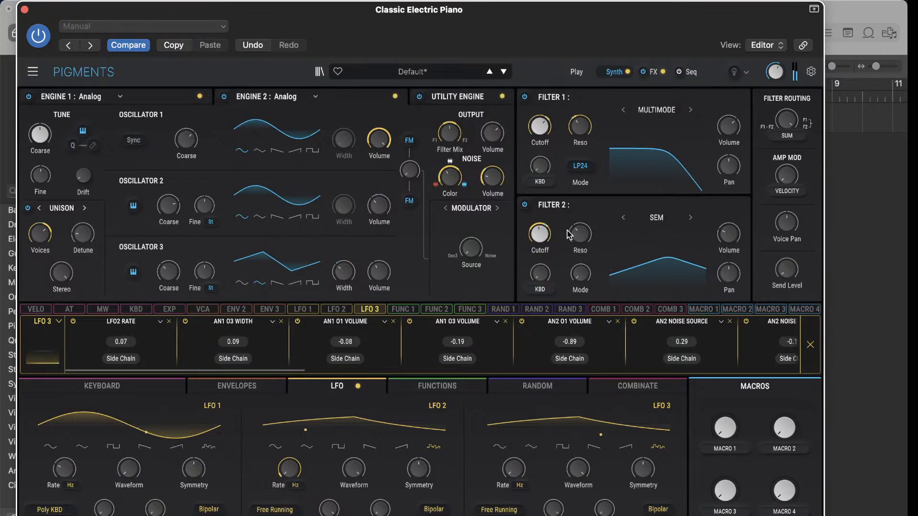
pyautogui.moveTo(570, 232); pyautogui.dragTo(569, 240)
pyautogui.moveTo(540, 234); pyautogui.dragTo(543, 239)
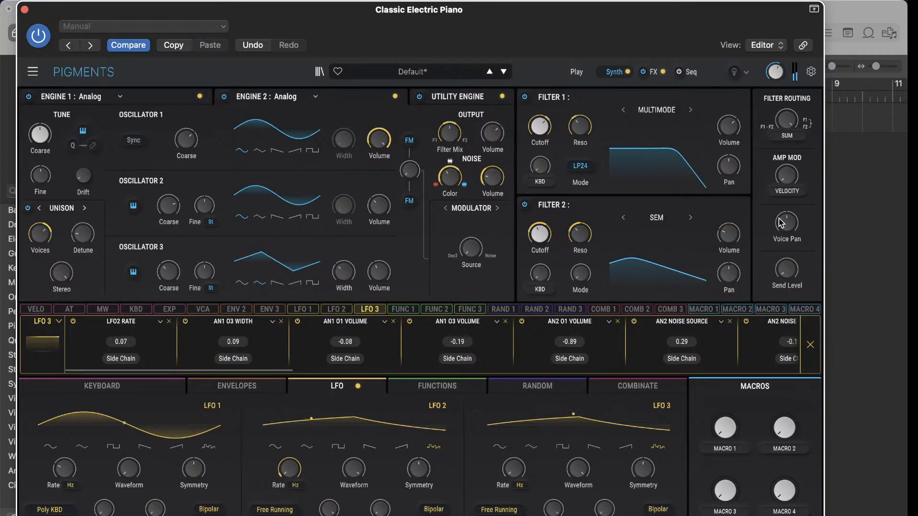
# - Try raising the Velocity Amp Mod amount, and show LFO 2's modulation routings
pyautogui.moveTo(790, 180)
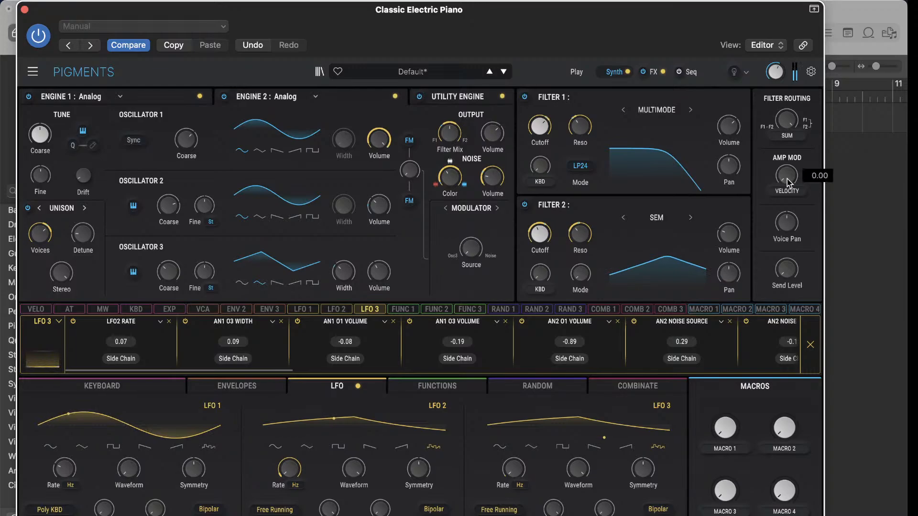
pyautogui.moveTo(786, 175); pyautogui.dragTo(786, 161)
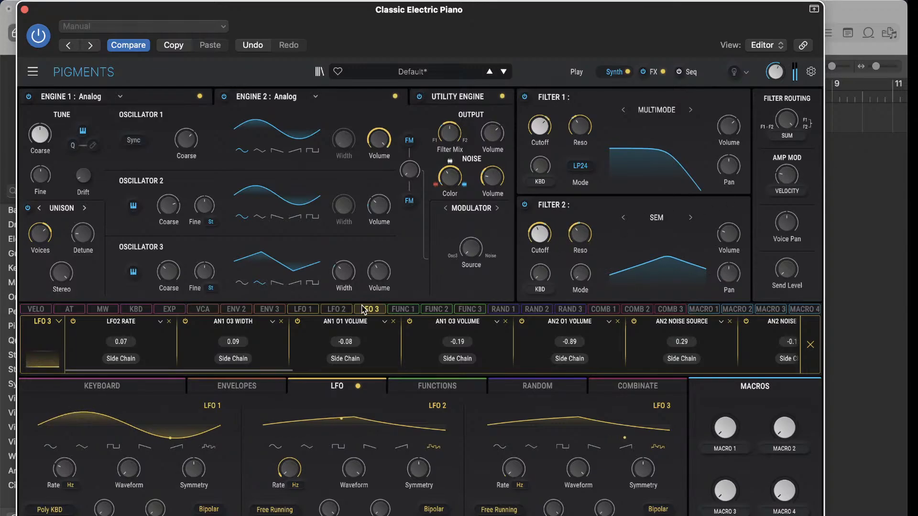
pyautogui.click(343, 309)
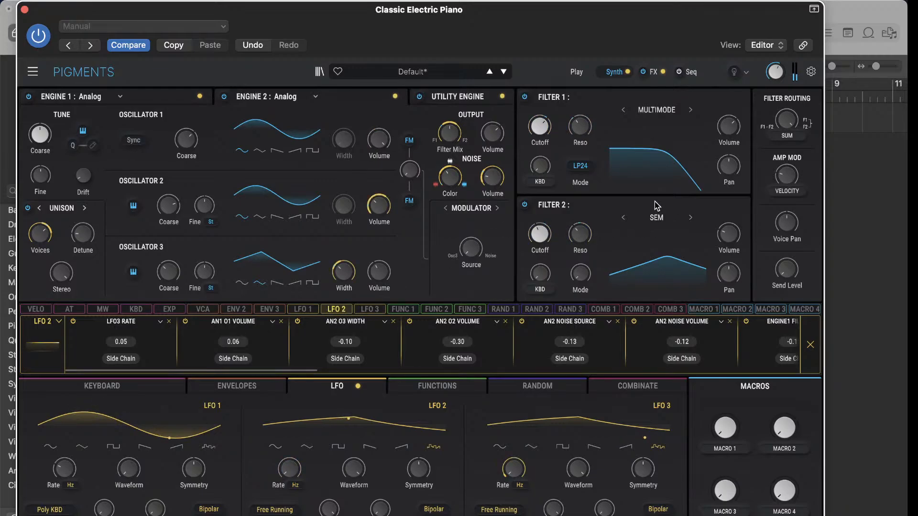
# - Replace the track's bypassed Channel EQ with a fresh Factory Default Channel EQ to inspect the patch's frequency spectrum
pyautogui.moveTo(582, 21); pyautogui.dragTo(879, 21)
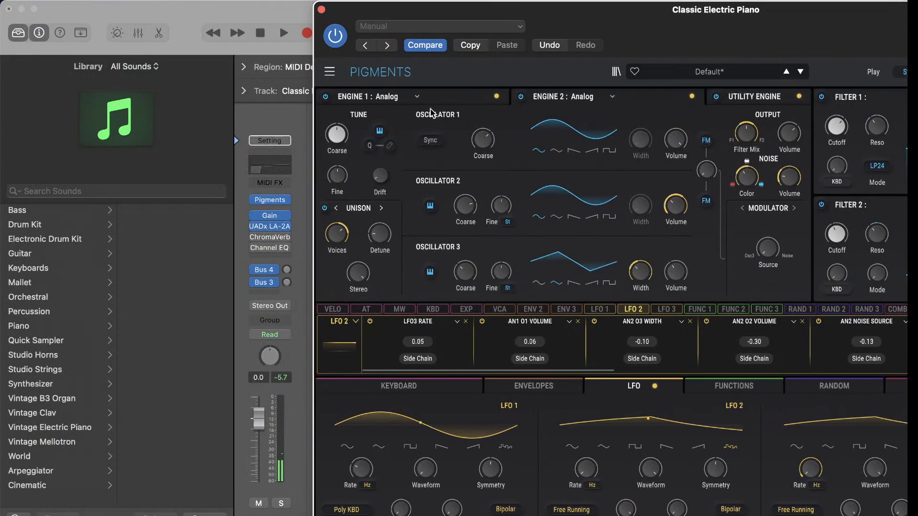
pyautogui.click(271, 171)
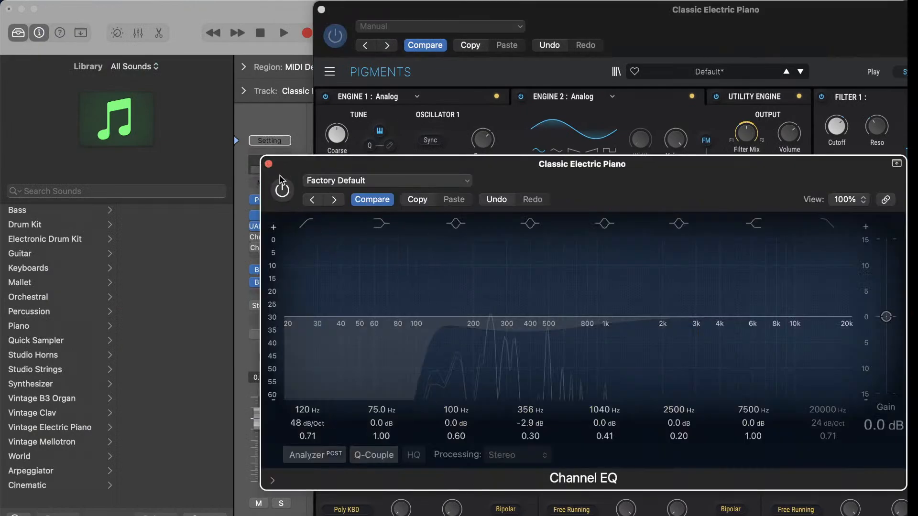
pyautogui.click(269, 165)
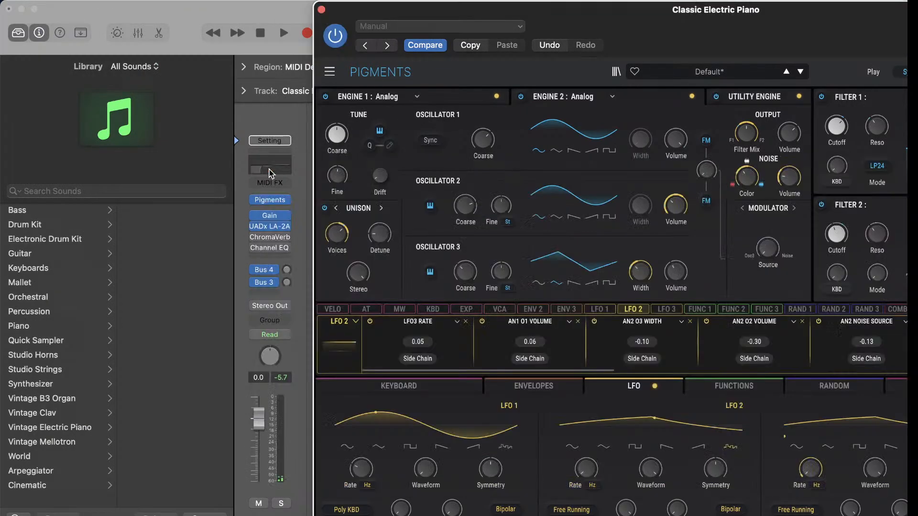
pyautogui.click(289, 251)
pyautogui.click(293, 219)
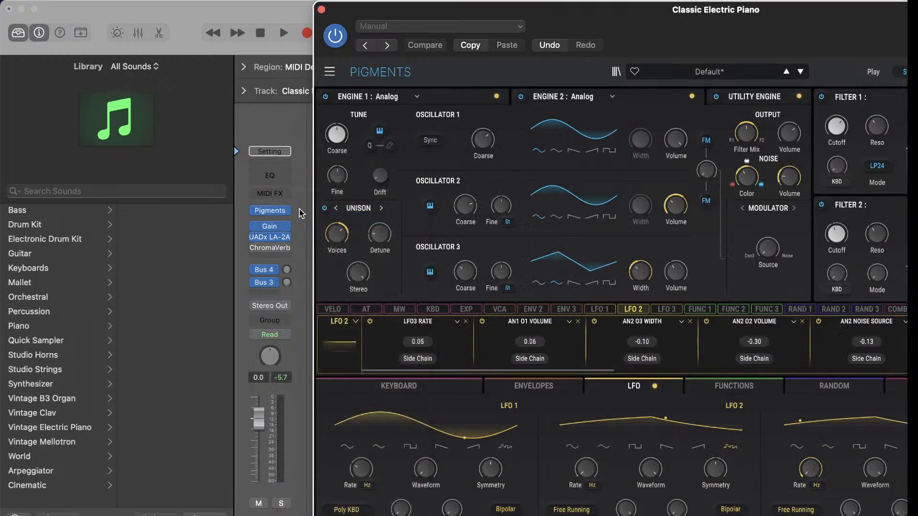
pyautogui.click(278, 176)
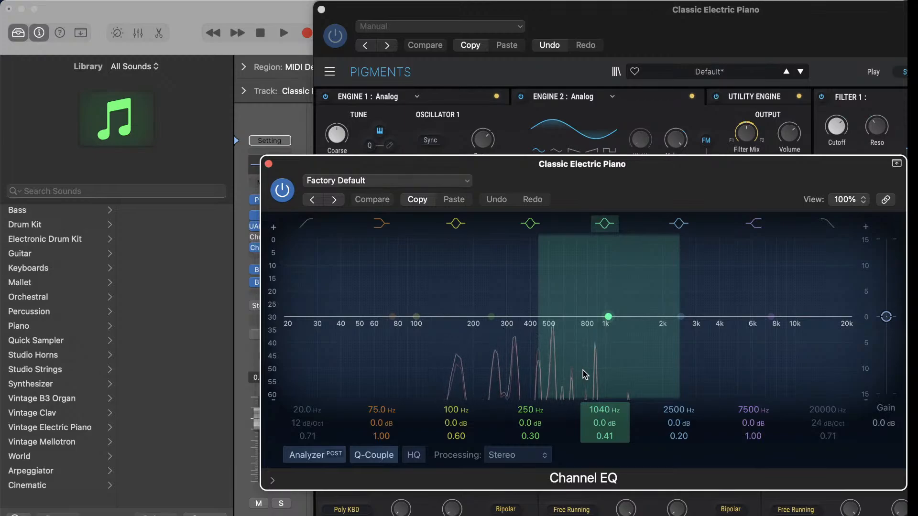
pyautogui.click(552, 319)
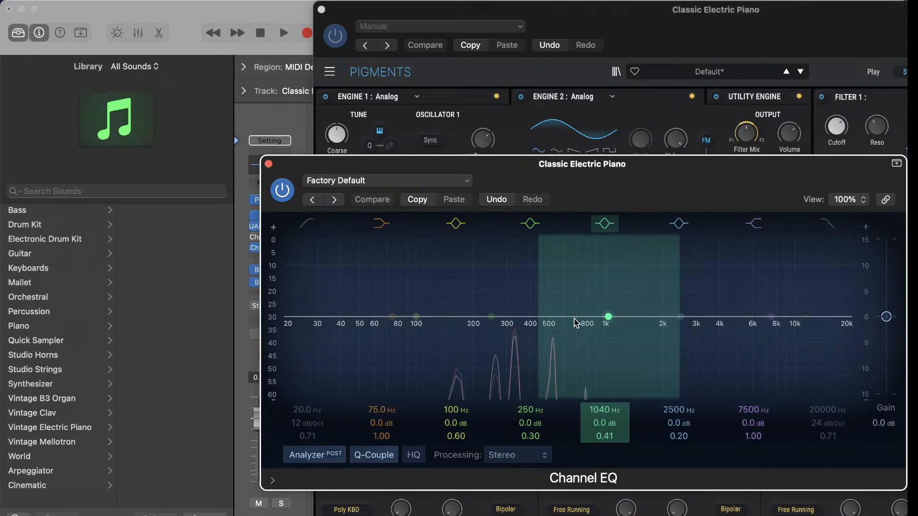
# - Modulate the Amp Mod amount with LFO 3 and set the Amp Mod source to LFO 2
pyautogui.click(773, 17)
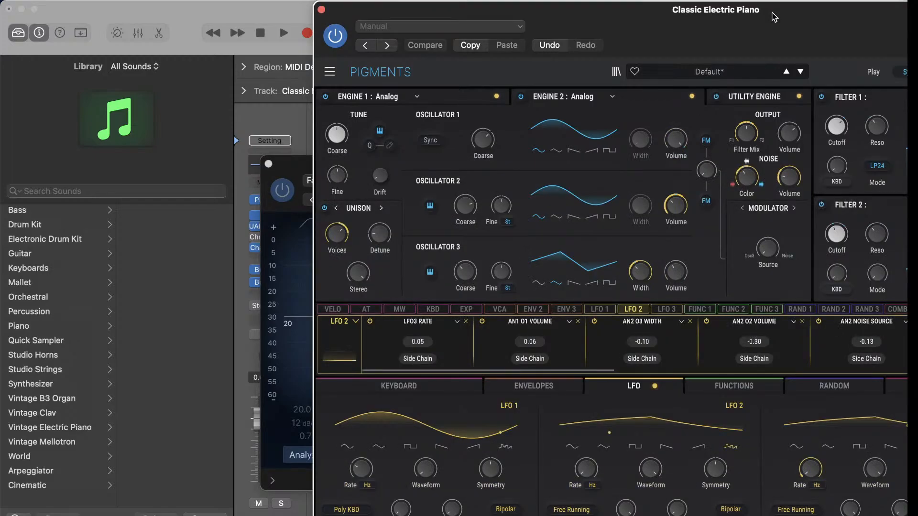
pyautogui.moveTo(797, 10); pyautogui.dragTo(508, 21)
pyautogui.moveTo(788, 135)
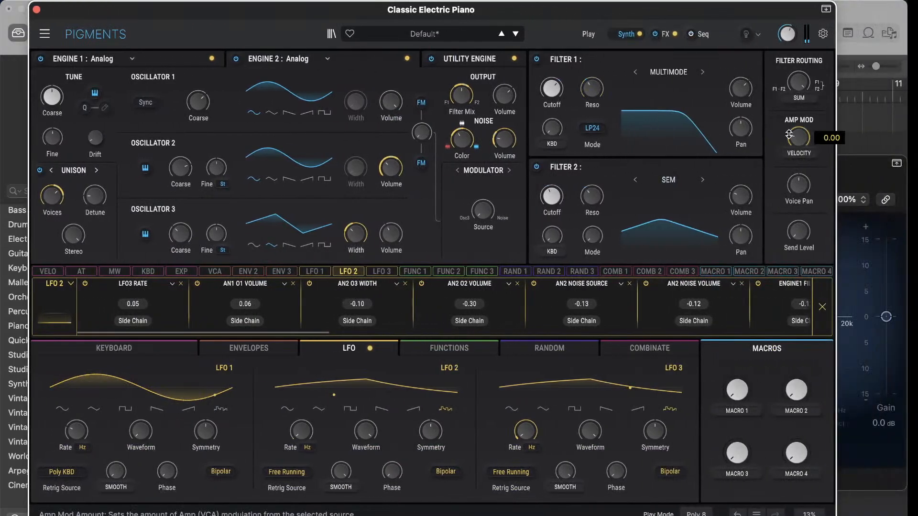
pyautogui.click(387, 272)
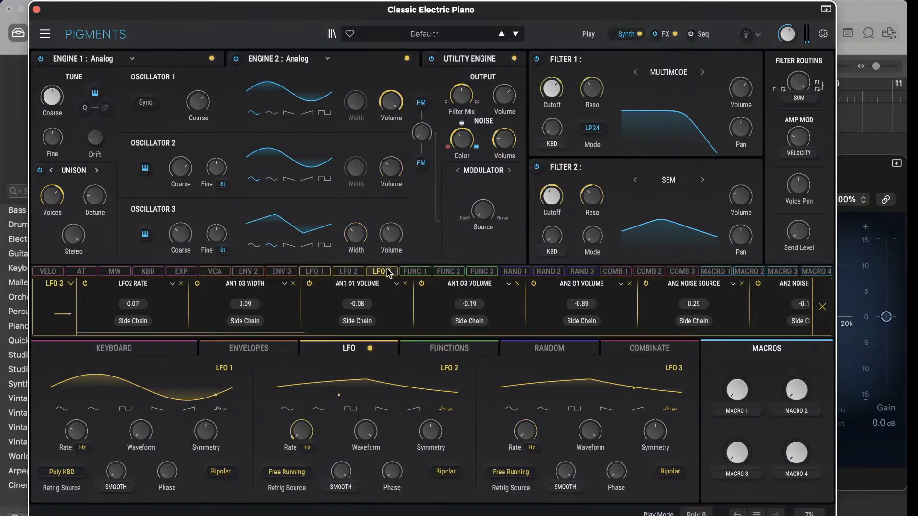
pyautogui.moveTo(788, 131); pyautogui.dragTo(789, 127)
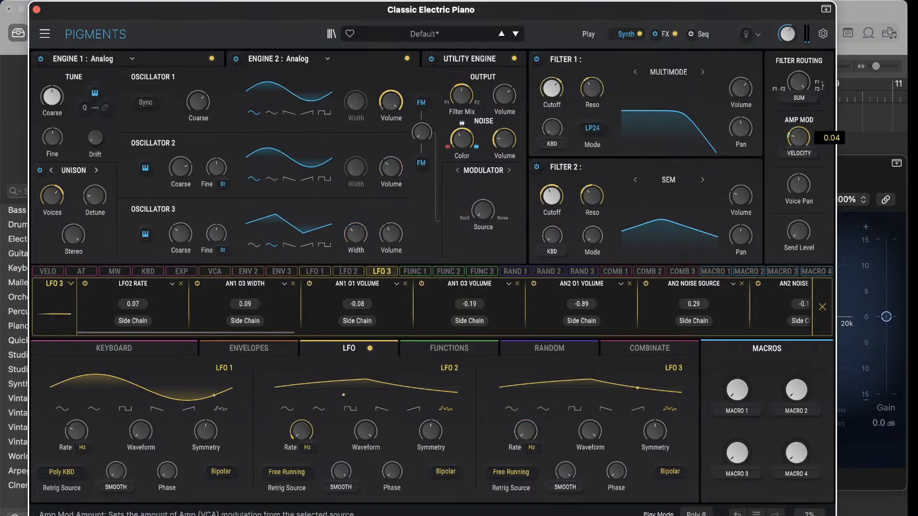
pyautogui.click(799, 153)
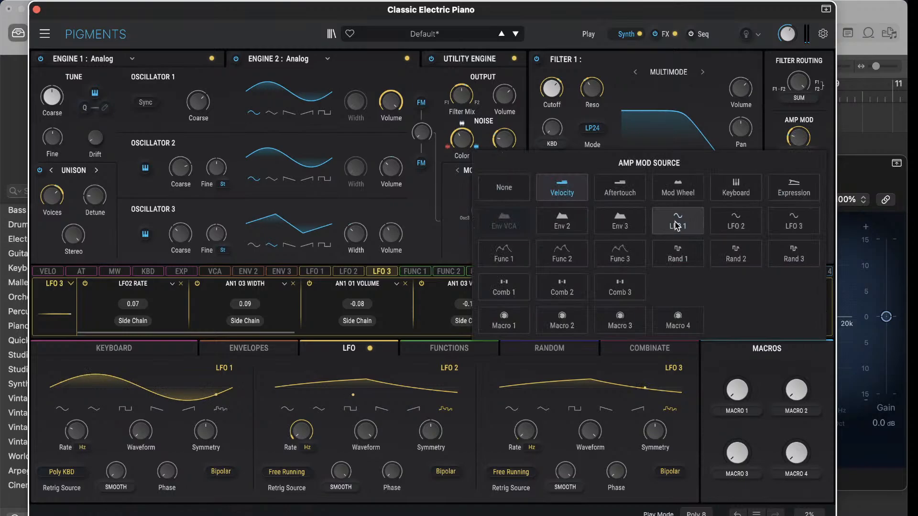
pyautogui.click(728, 224)
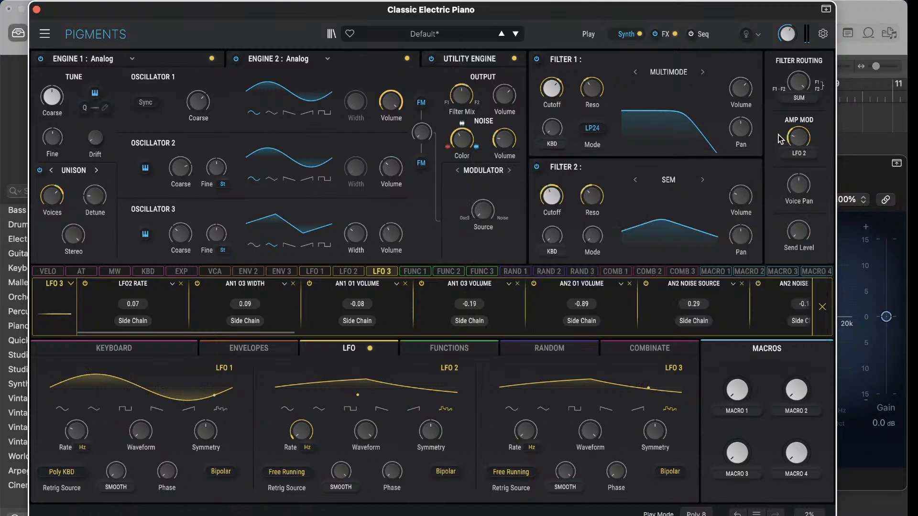
pyautogui.moveTo(796, 137); pyautogui.dragTo(796, 139)
# - Modulate Filter 2's Pan with LFO 3 and Filter 1's Pan with LFO 2
pyautogui.moveTo(740, 223); pyautogui.dragTo(739, 210)
pyautogui.click(356, 273)
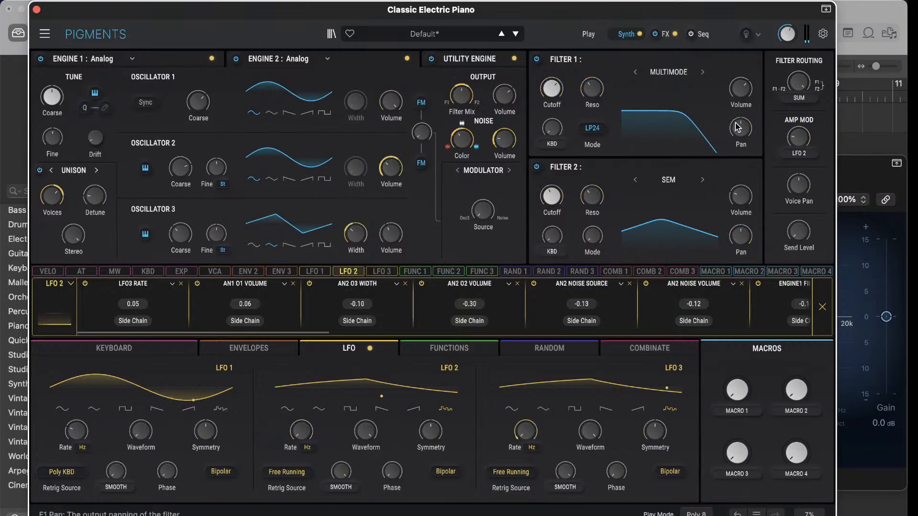
pyautogui.moveTo(740, 127); pyautogui.dragTo(740, 133)
# - Modulate the Voice Pan with LFO 2 at about -0.16
pyautogui.click(852, 179)
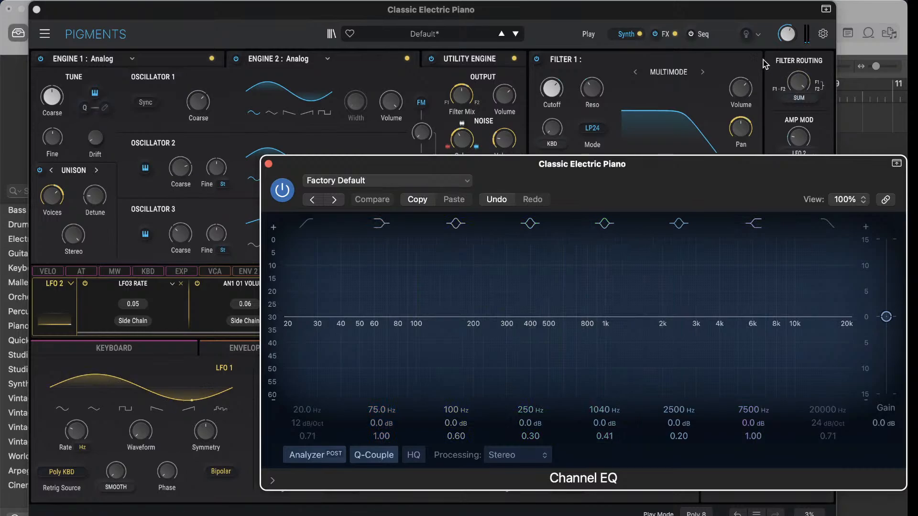
pyautogui.click(726, 27)
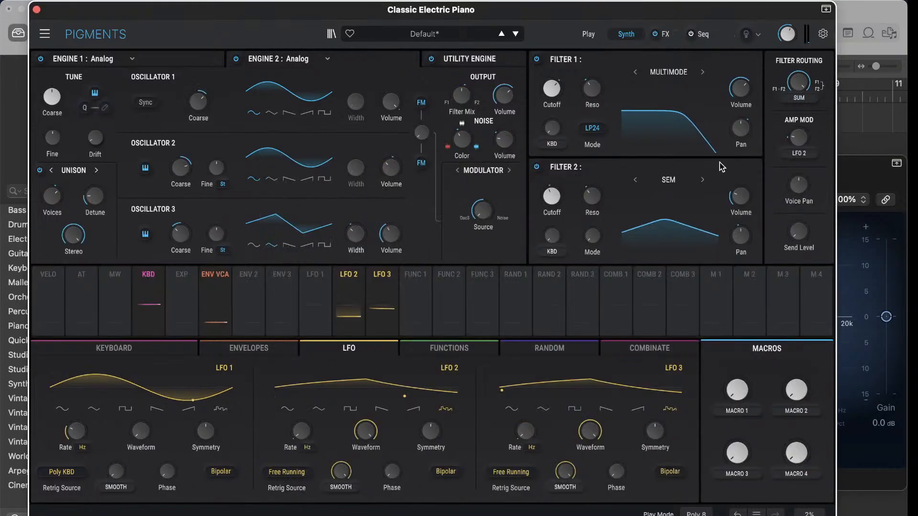
pyautogui.click(355, 280)
pyautogui.moveTo(799, 185); pyautogui.dragTo(798, 189)
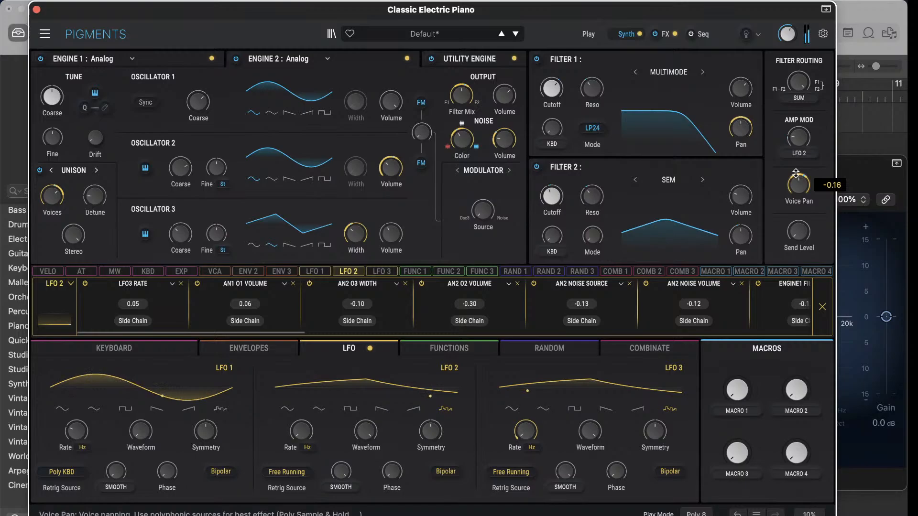
# - Enable a 120 Hz, 48 dB/Oct low cut in the Channel EQ and shift the 1040 Hz band to about 530 Hz at -4.3 dB
pyautogui.click(856, 171)
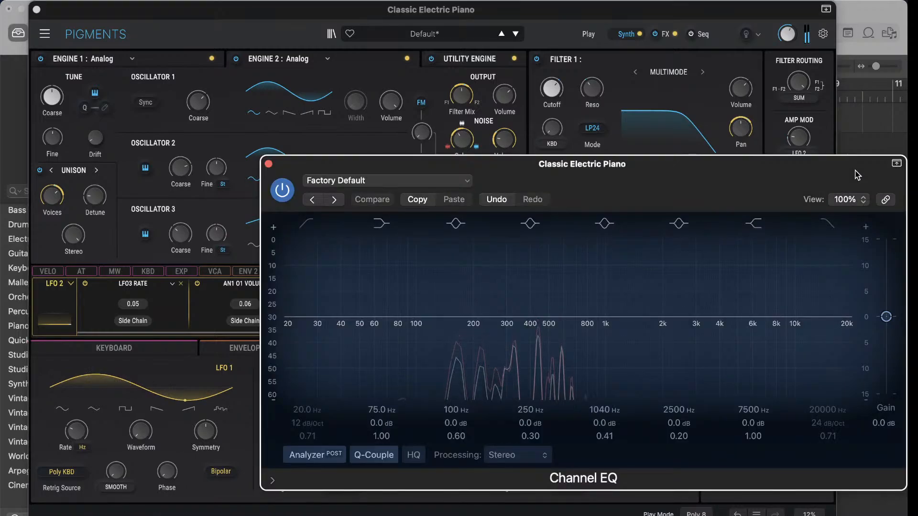
pyautogui.click(305, 224)
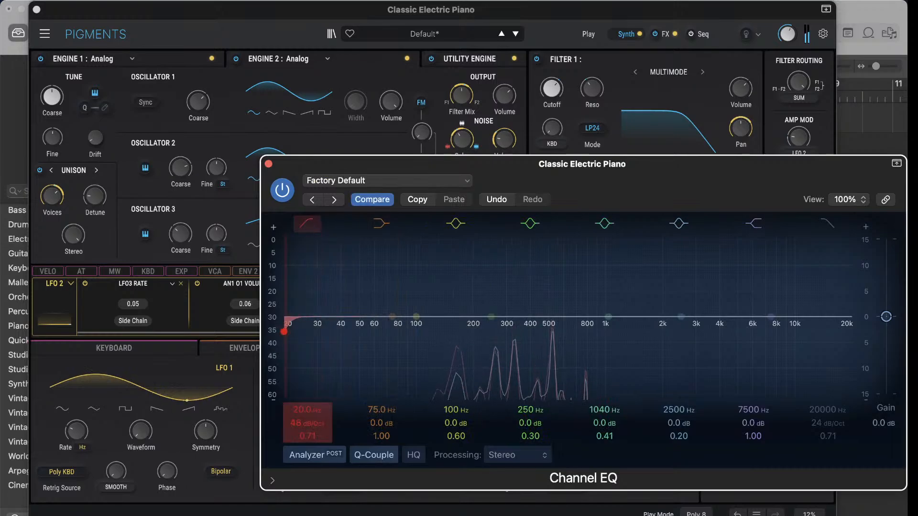
pyautogui.moveTo(312, 423); pyautogui.dragTo(312, 416)
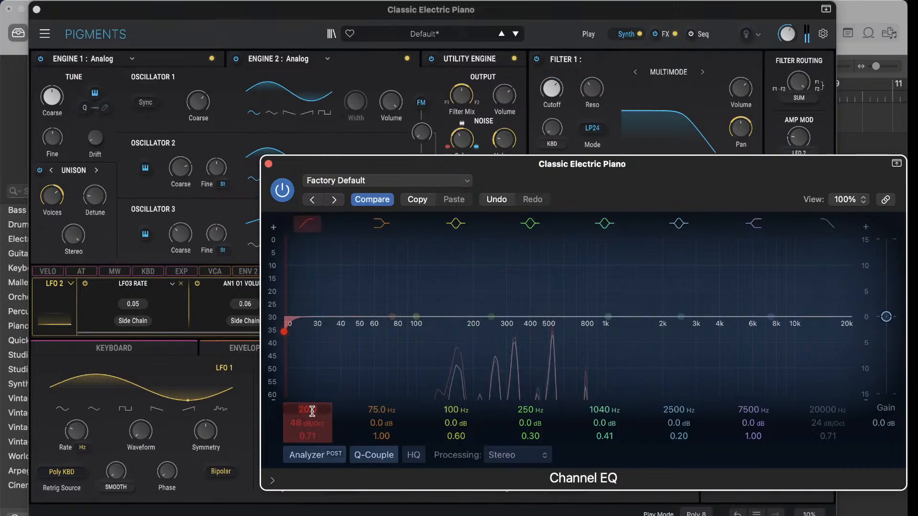
pyautogui.doubleClick(307, 411)
pyautogui.write('120')
pyautogui.press('Return')
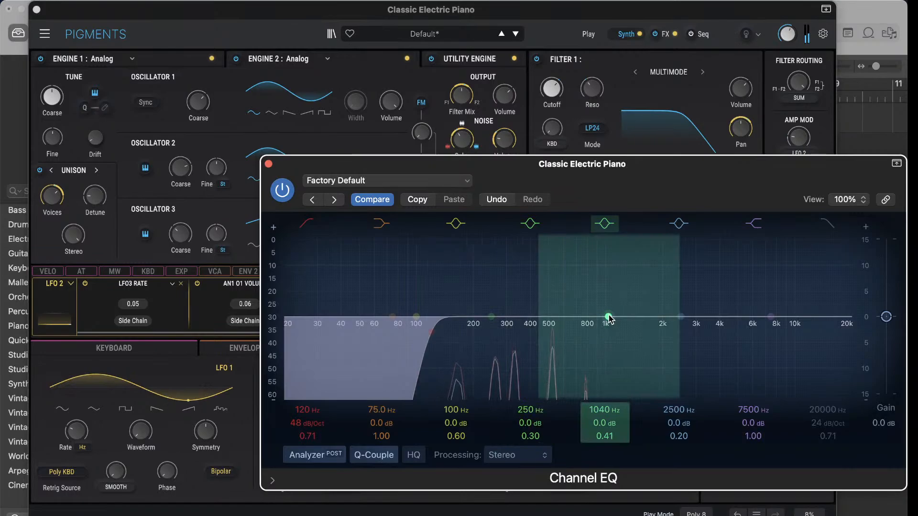
pyautogui.moveTo(612, 320); pyautogui.dragTo(555, 341)
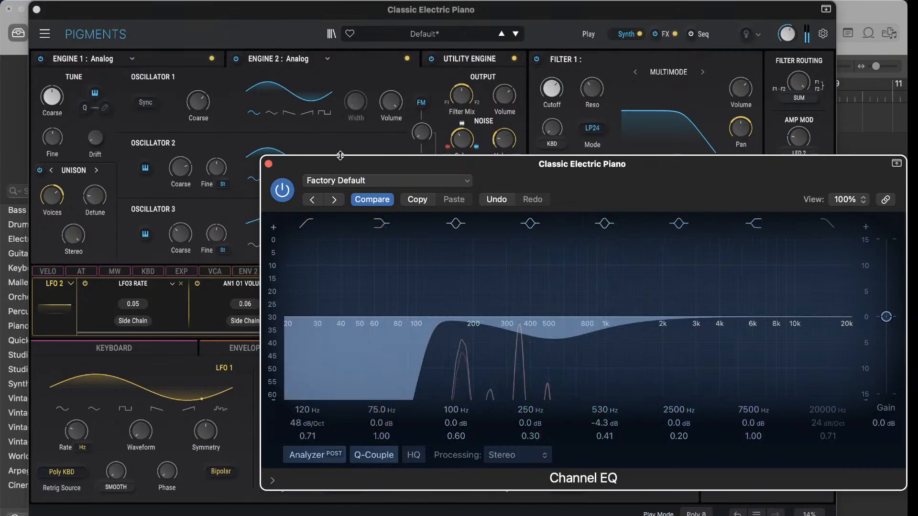
pyautogui.click(268, 164)
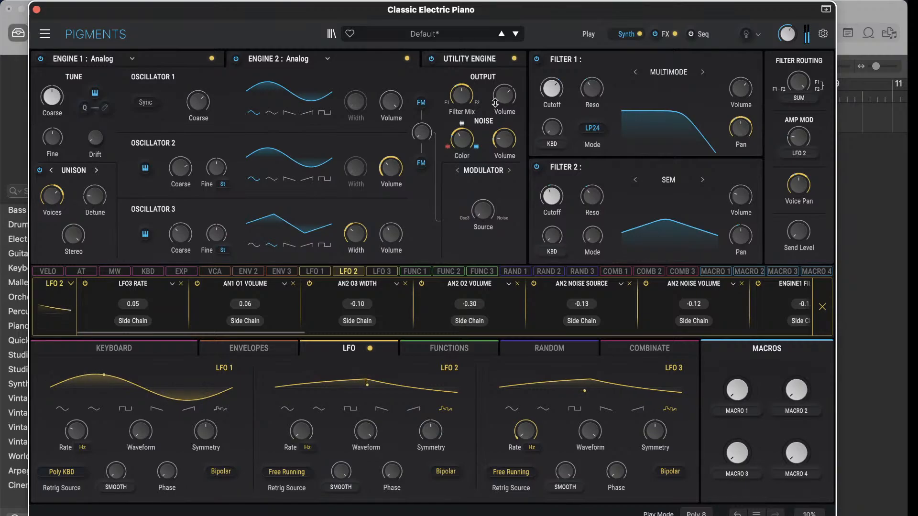
# - Adjust LFO 2's modulation of Noise 1's Volume in the Utility Engine
pyautogui.click(482, 60)
pyautogui.moveTo(497, 115); pyautogui.dragTo(502, 94)
pyautogui.moveTo(503, 109)
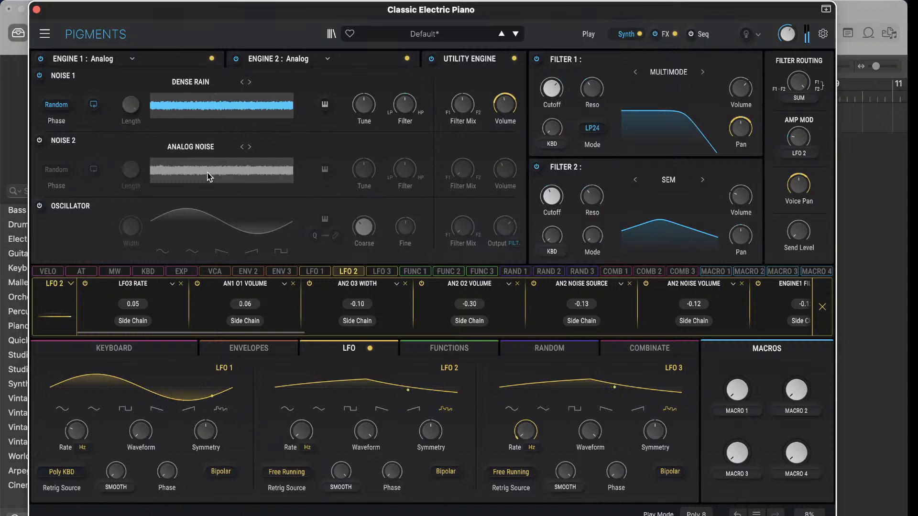
# - Enable Noise 2 in the Utility Engine and load the Birds Forest sample from the Natural category
pyautogui.click(183, 148)
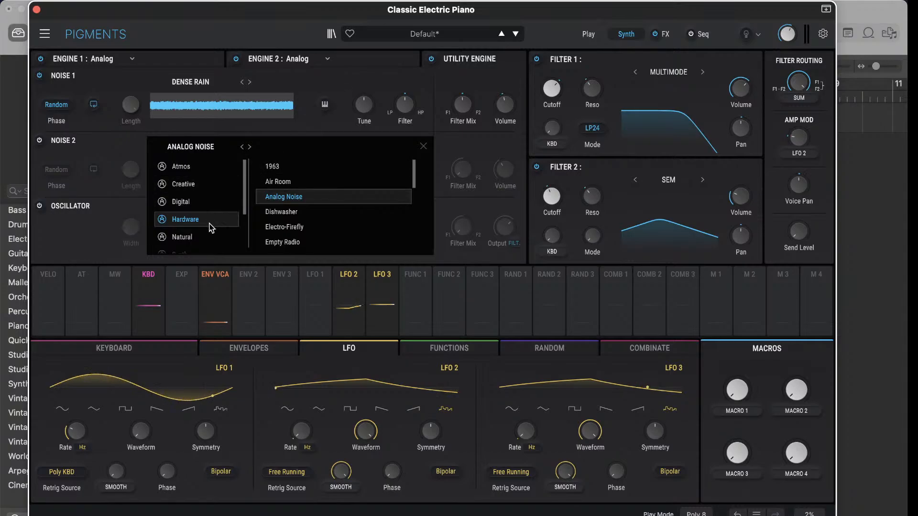
pyautogui.click(197, 237)
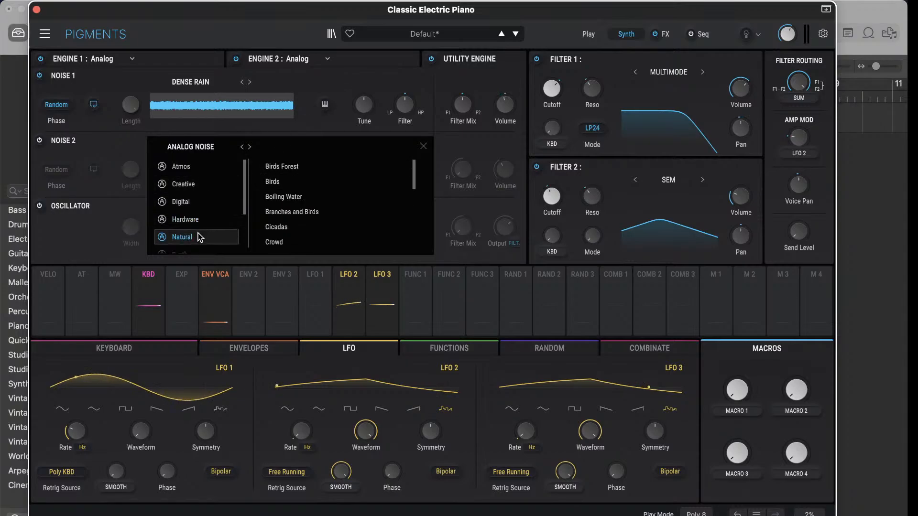
pyautogui.click(307, 175)
pyautogui.click(306, 175)
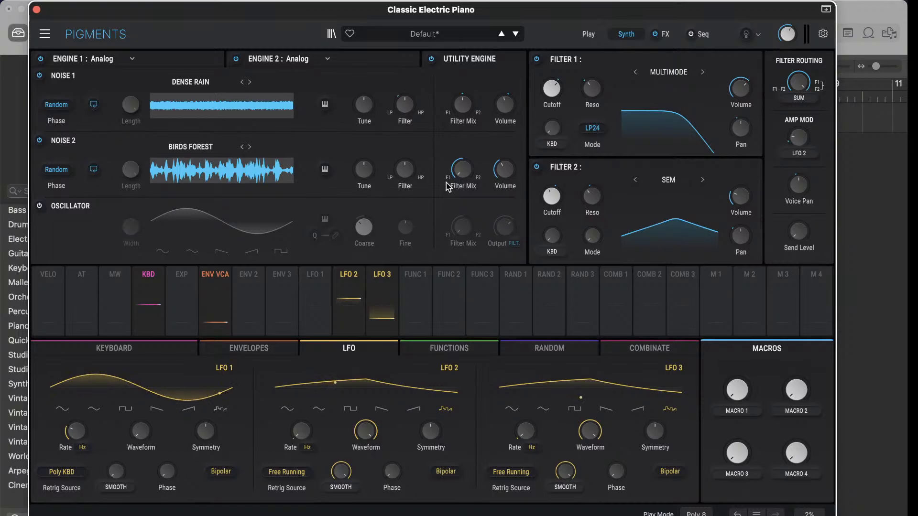
pyautogui.moveTo(505, 165)
# - Replace Noise 2's sample with Group Laugh from the Creative category
pyautogui.click(194, 146)
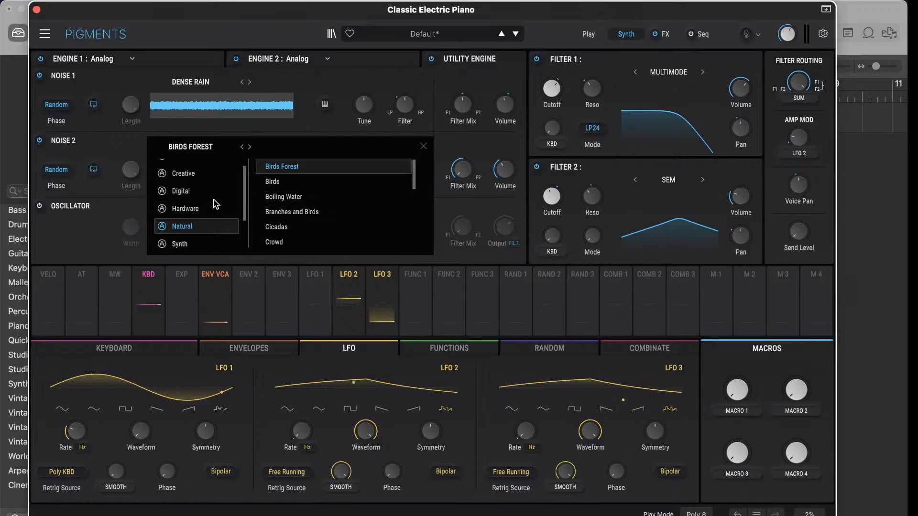
pyautogui.click(169, 173)
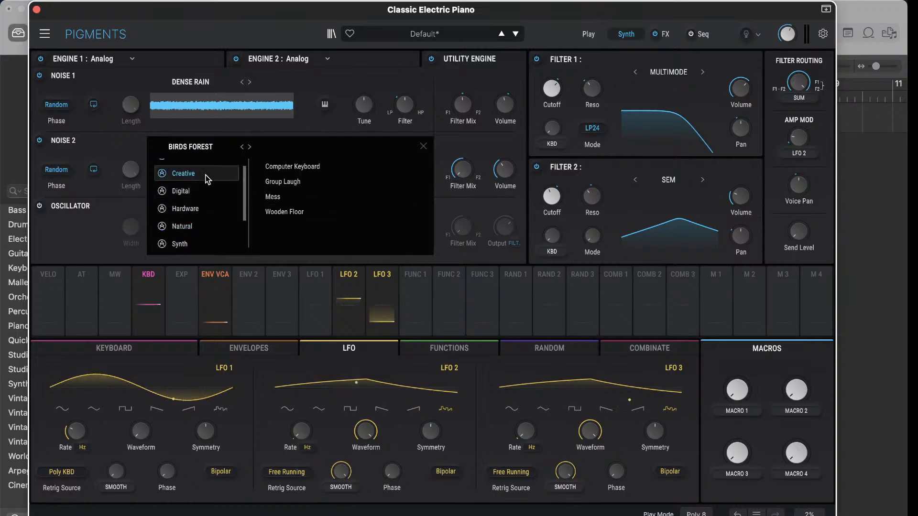
pyautogui.click(295, 188)
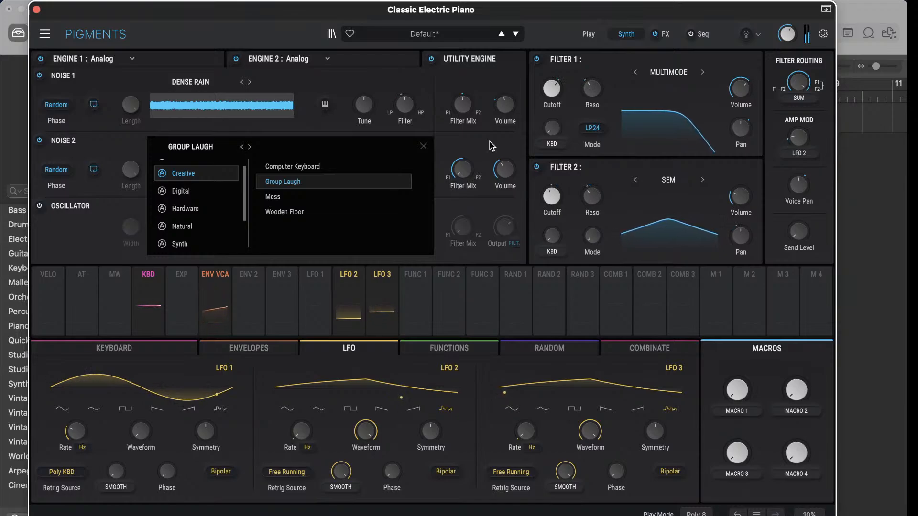
pyautogui.click(424, 147)
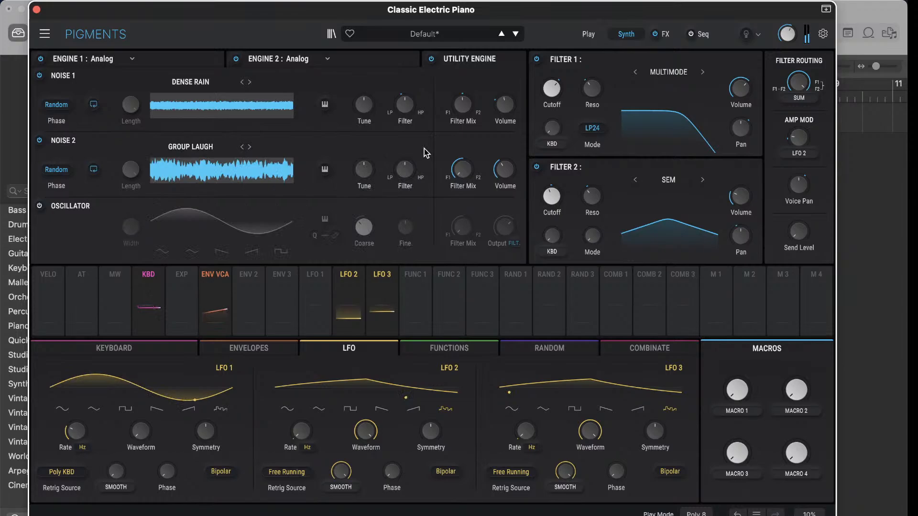
# - Turn down Noise 2's Volume and modulate it with LFO 3, and modulate Noise 2's Filter with LFO 2
pyautogui.click(382, 278)
pyautogui.click(382, 278)
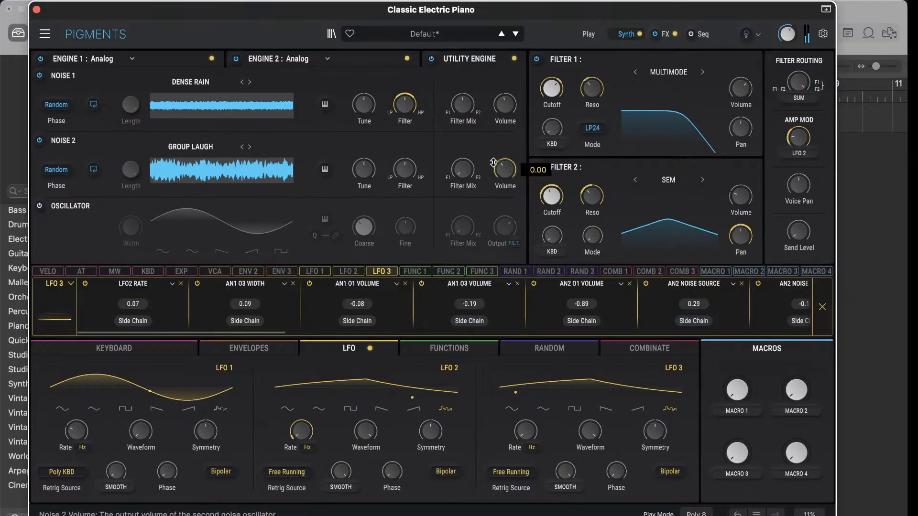
pyautogui.moveTo(492, 162); pyautogui.dragTo(501, 184)
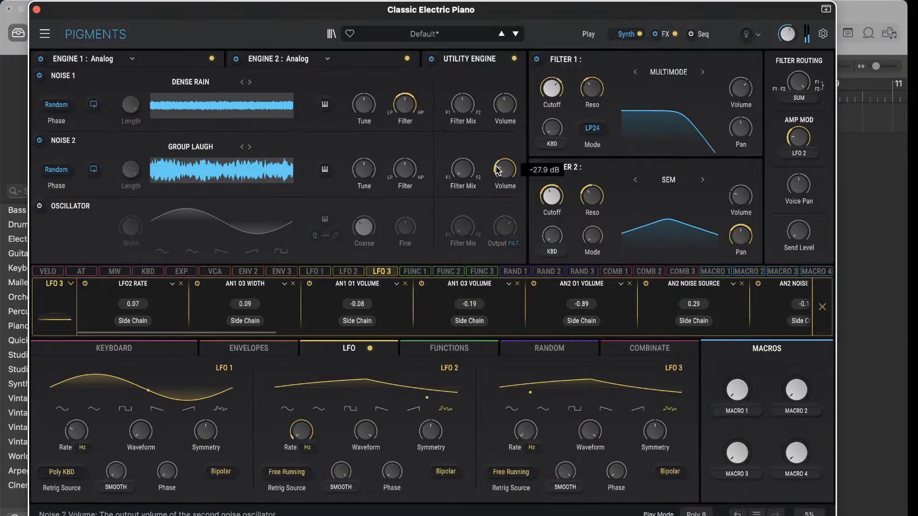
pyautogui.moveTo(495, 165); pyautogui.dragTo(495, 162)
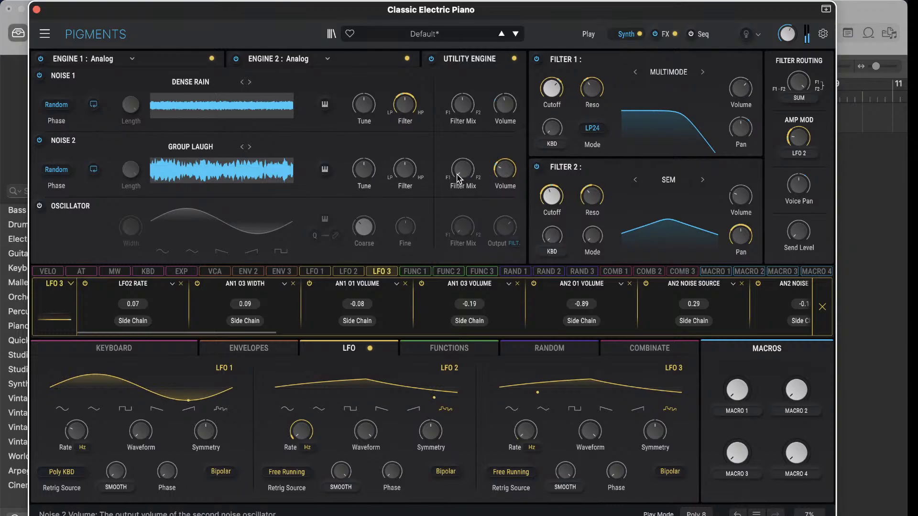
pyautogui.click(349, 272)
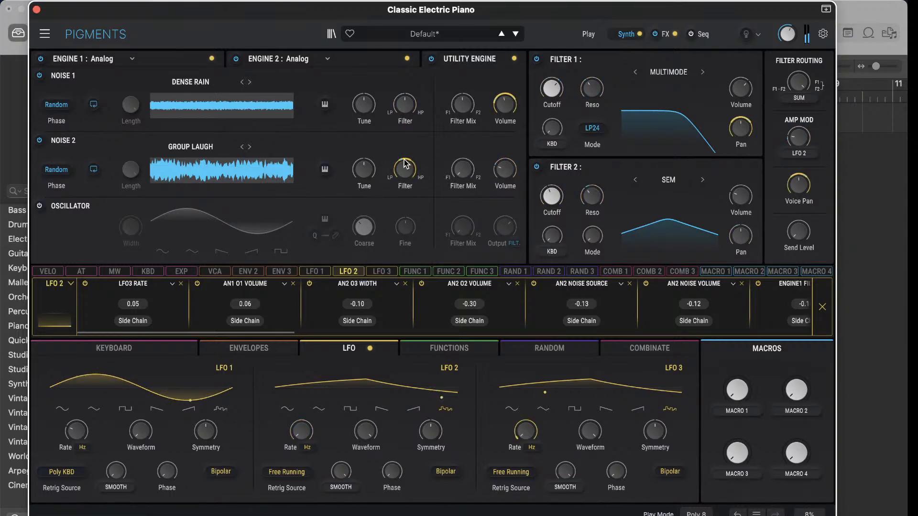
pyautogui.moveTo(405, 164); pyautogui.dragTo(403, 173)
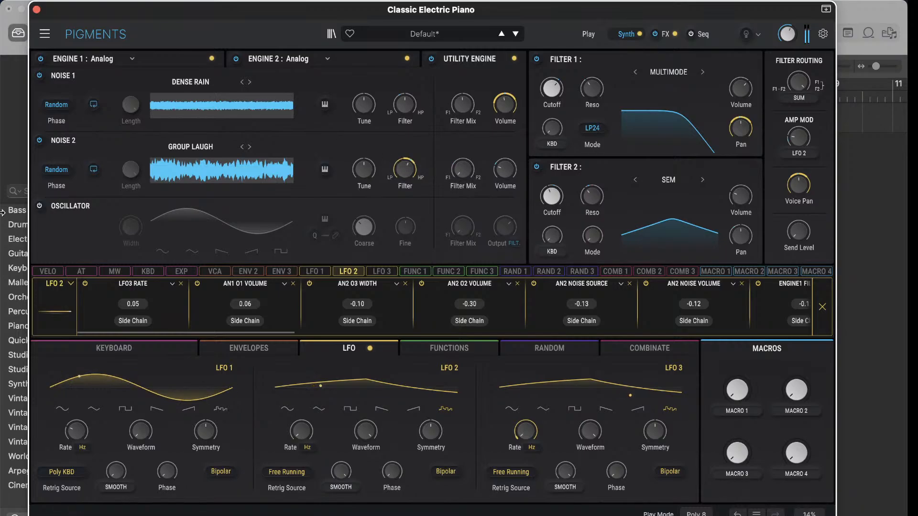
# - Enable the Utility Engine's Oscillator and modulate its Output volume and Filter Mix with LFO 3
pyautogui.click(39, 206)
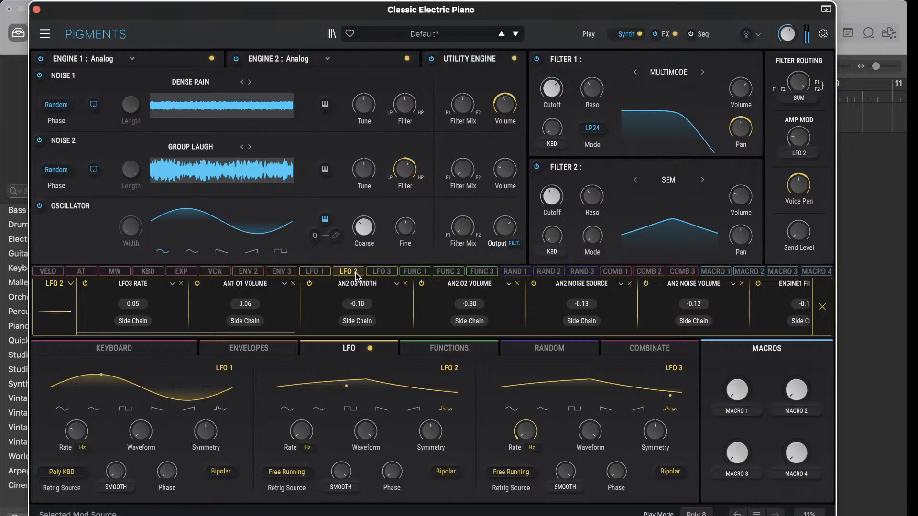
pyautogui.click(325, 272)
pyautogui.click(380, 271)
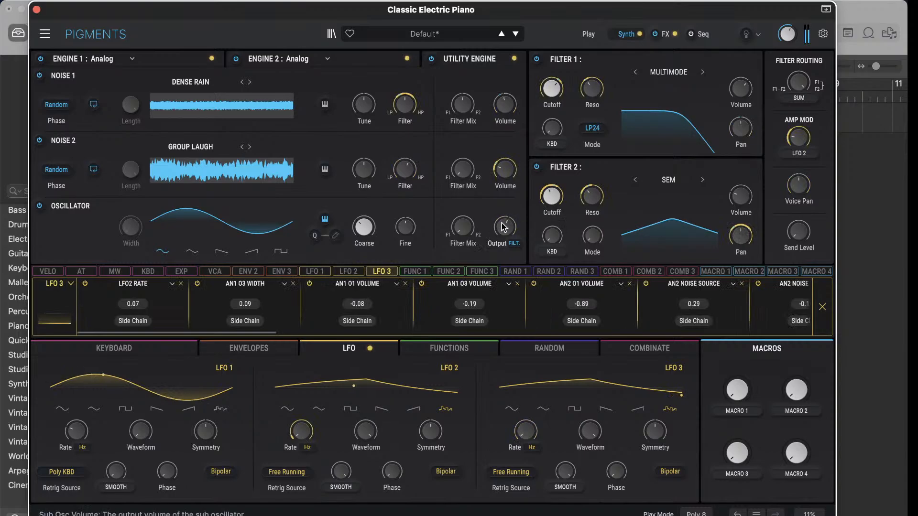
pyautogui.moveTo(504, 227); pyautogui.dragTo(506, 217)
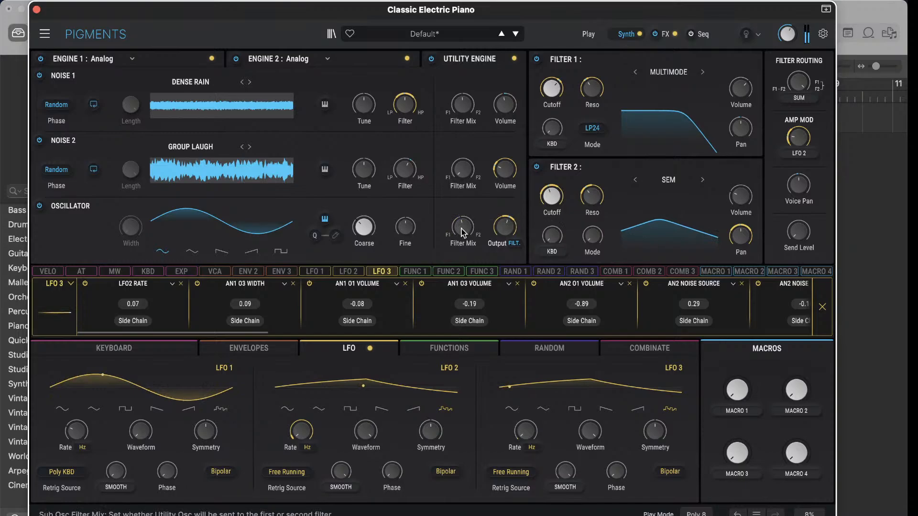
pyautogui.moveTo(462, 234)
pyautogui.mouseDown()
pyautogui.moveTo(463, 246)
pyautogui.moveTo(463, 224)
pyautogui.mouseUp()
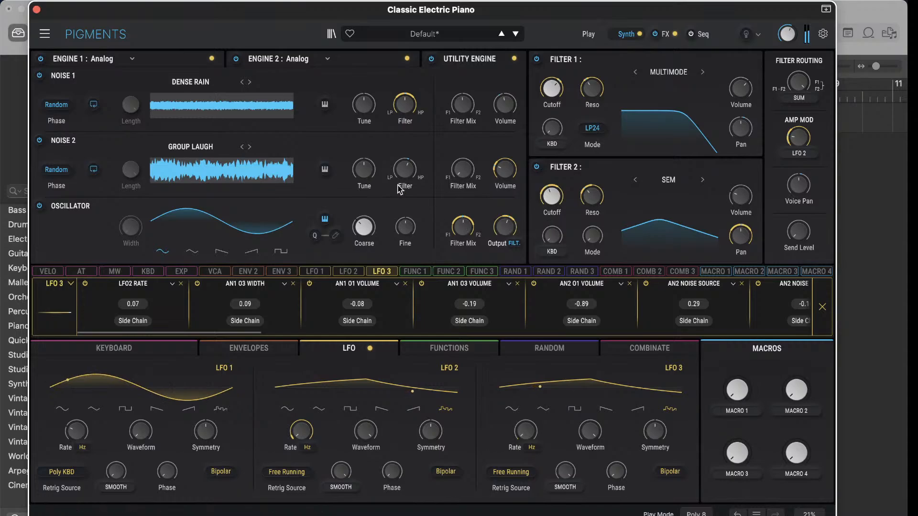
# - Open the track's ChromaVerb and review its room types, keeping Reflective Hall
pyautogui.moveTo(130, 19); pyautogui.dragTo(454, 31)
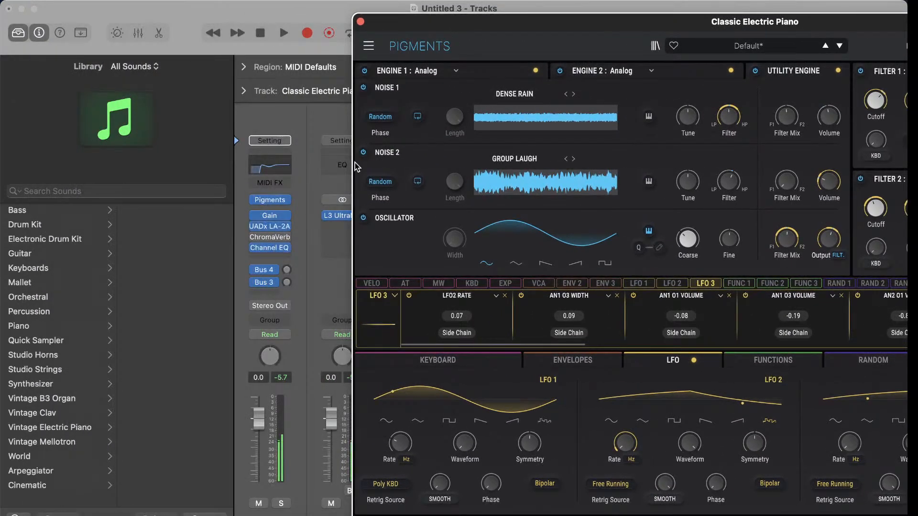
pyautogui.click(282, 246)
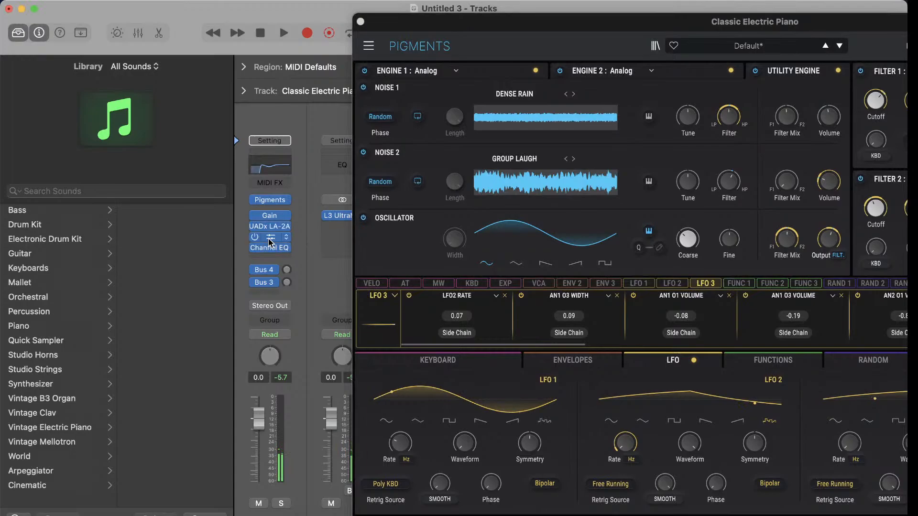
pyautogui.click(270, 237)
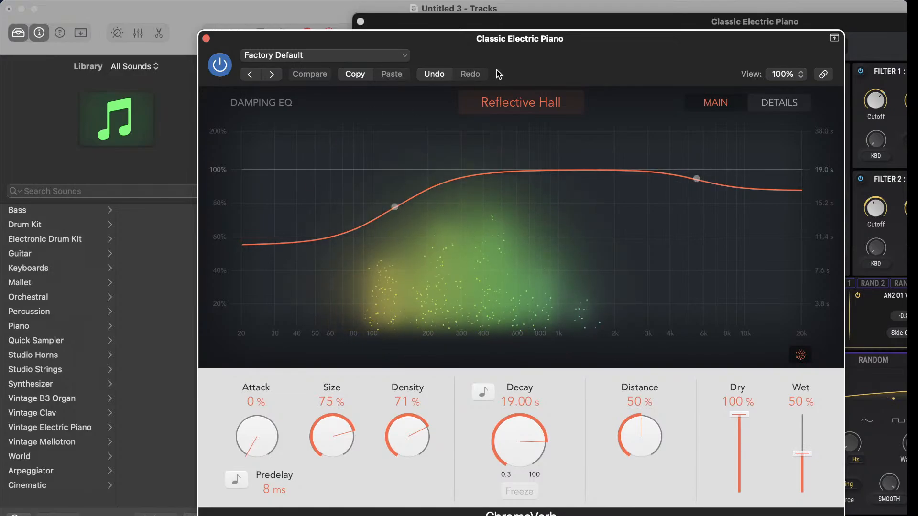
pyautogui.moveTo(535, 46); pyautogui.dragTo(521, 36)
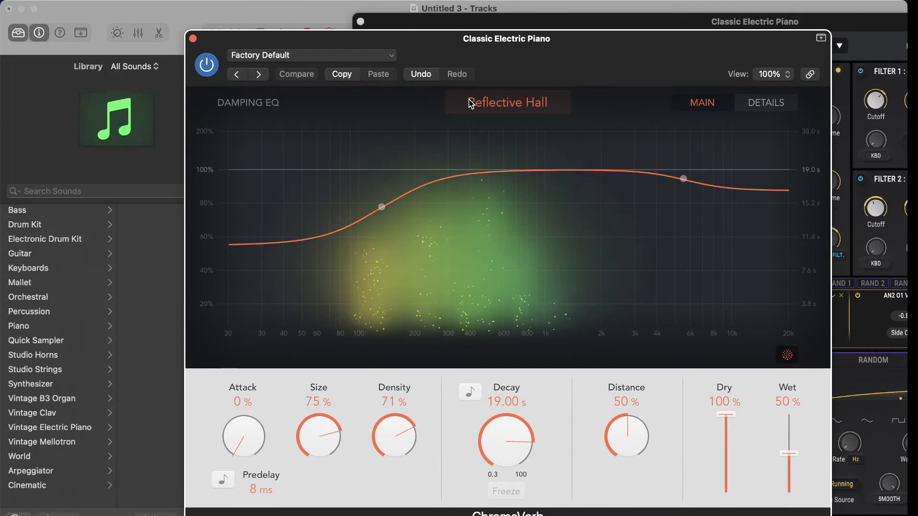
pyautogui.click(489, 102)
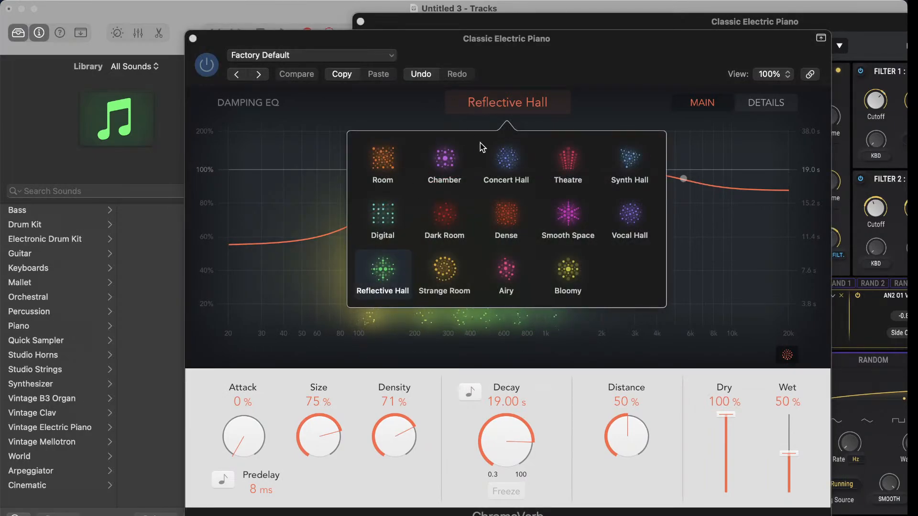
pyautogui.click(586, 49)
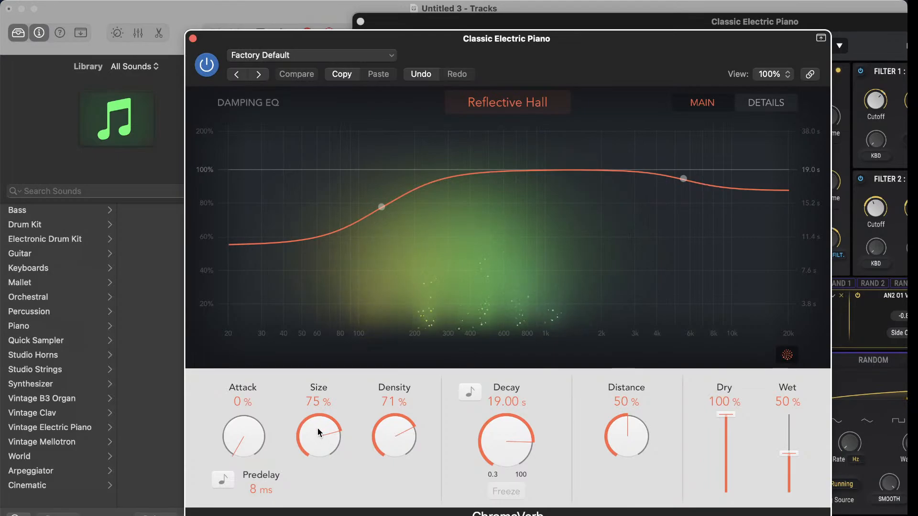
# - Set ChromaVerb's Size to 78 % and Density to 75 %, and shift the low damping EQ point slightly higher in frequency and ratio
pyautogui.moveTo(318, 439); pyautogui.dragTo(318, 426)
pyautogui.moveTo(392, 431); pyautogui.dragTo(393, 420)
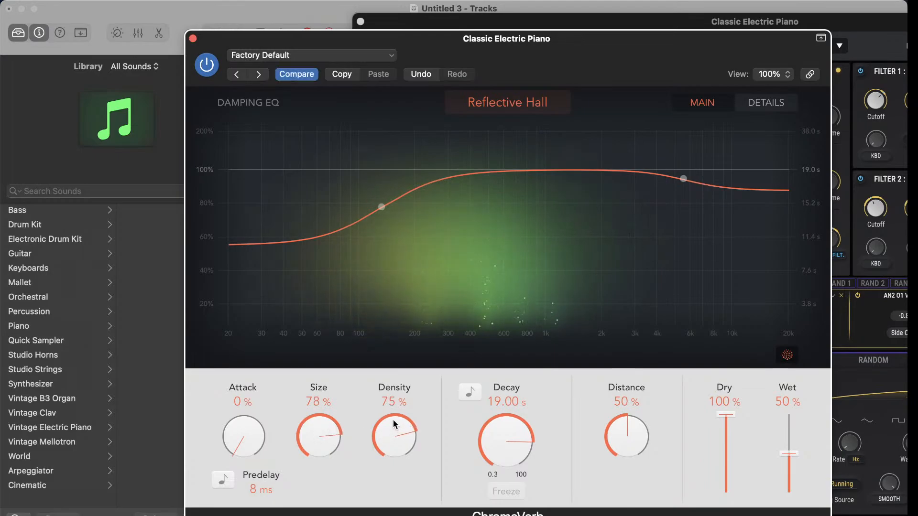
pyautogui.moveTo(380, 200)
pyautogui.mouseDown()
pyautogui.moveTo(364, 209)
pyautogui.moveTo(363, 188)
pyautogui.moveTo(398, 205)
pyautogui.mouseUp()
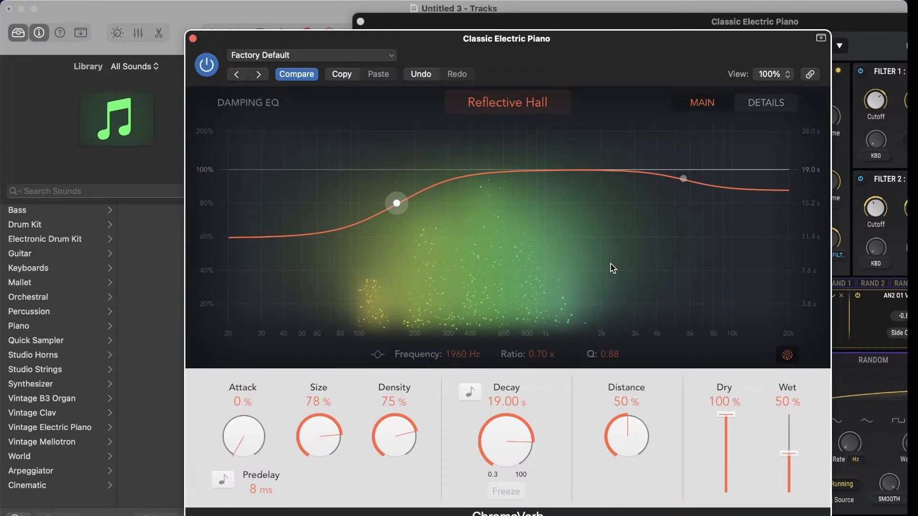
pyautogui.click(193, 38)
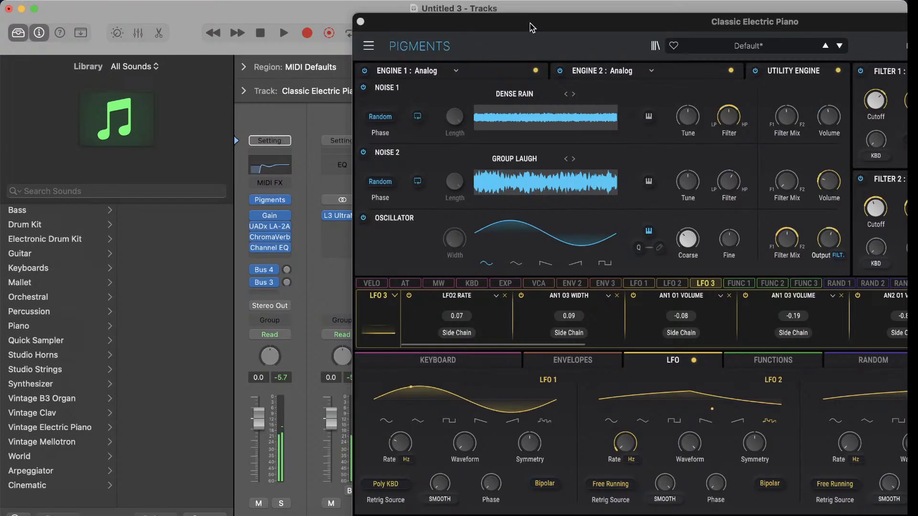
# - In the track's Channel EQ, set the sixth band to 2420 Hz at -0.5 dB and the high shelf to 1550 Hz at +2.2 dB
pyautogui.moveTo(532, 28); pyautogui.dragTo(378, 22)
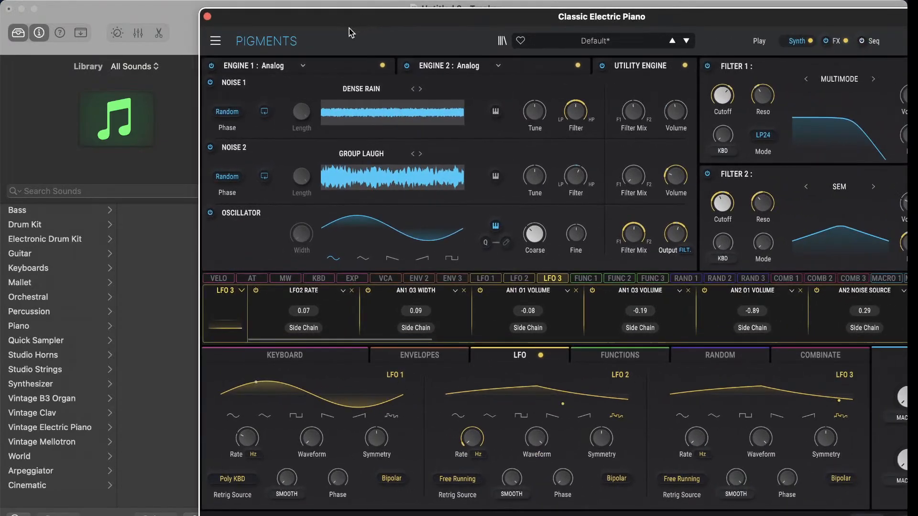
pyautogui.moveTo(313, 19); pyautogui.dragTo(501, 23)
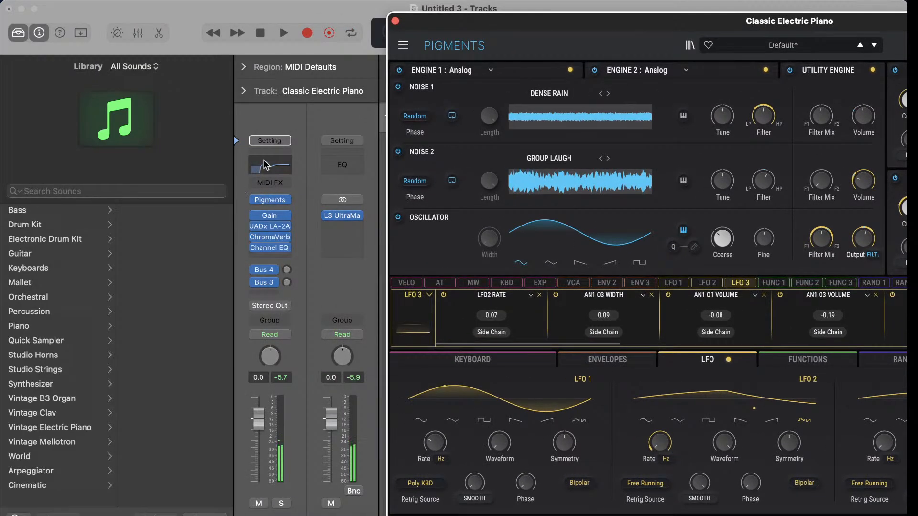
pyautogui.click(269, 164)
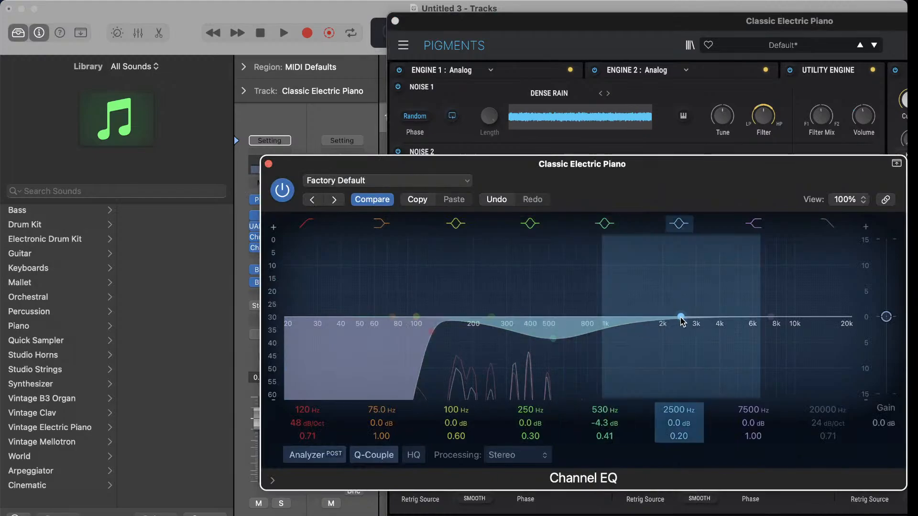
pyautogui.moveTo(682, 318); pyautogui.dragTo(678, 319)
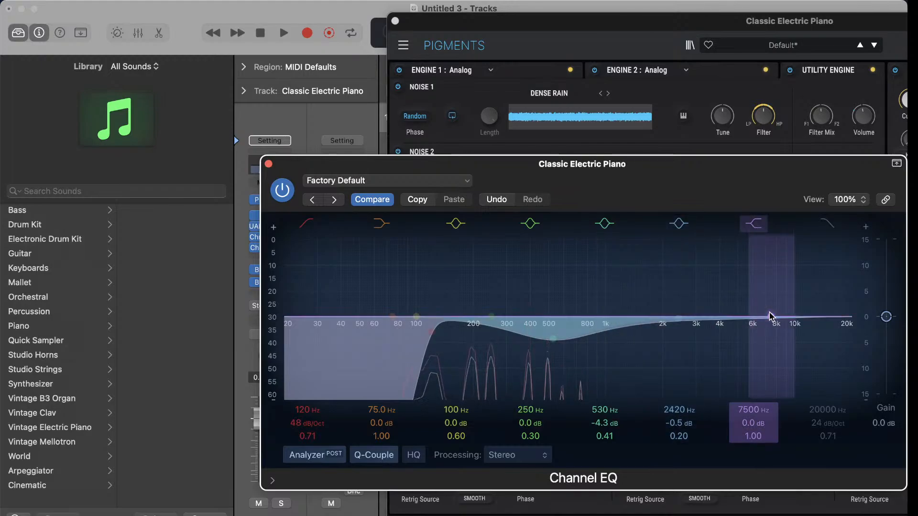
pyautogui.moveTo(770, 317); pyautogui.dragTo(640, 297)
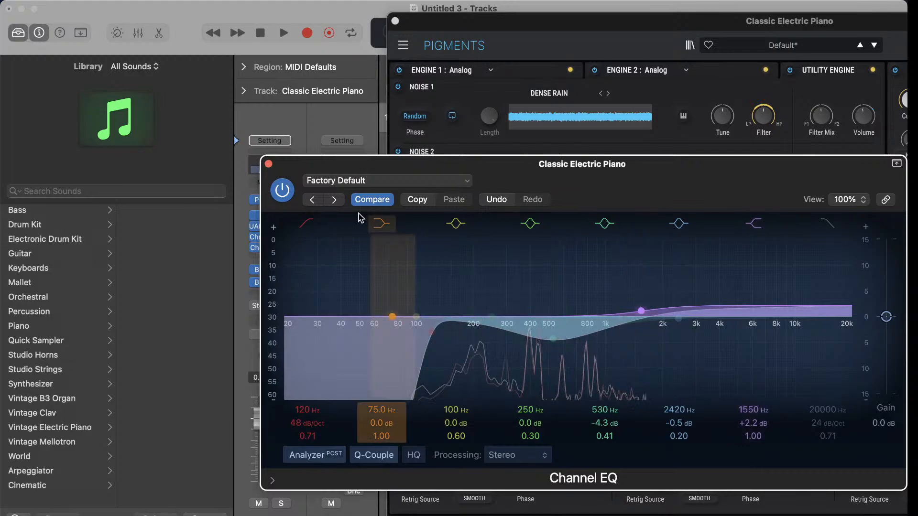
pyautogui.click(268, 164)
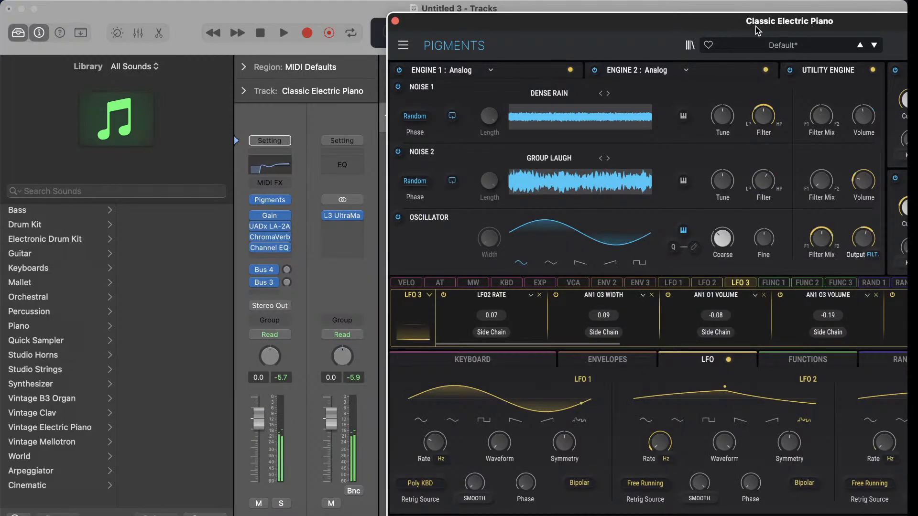
# - Rebalance the noise layers in Pigments' Utility Engine by adjusting the Volume of Noise 1 and Noise 2
pyautogui.moveTo(755, 27); pyautogui.dragTo(438, 16)
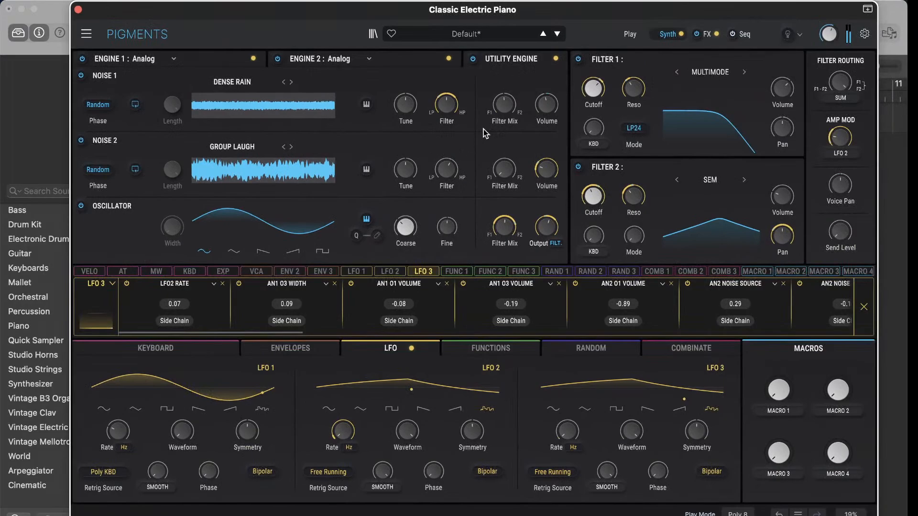
pyautogui.moveTo(547, 104)
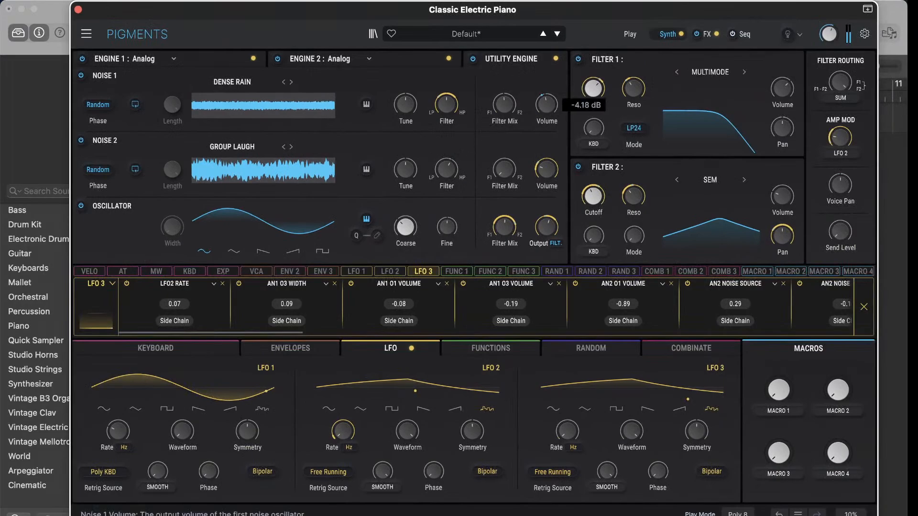
pyautogui.moveTo(547, 105); pyautogui.dragTo(547, 105)
pyautogui.moveTo(547, 172); pyautogui.dragTo(547, 172)
pyautogui.moveTo(548, 176)
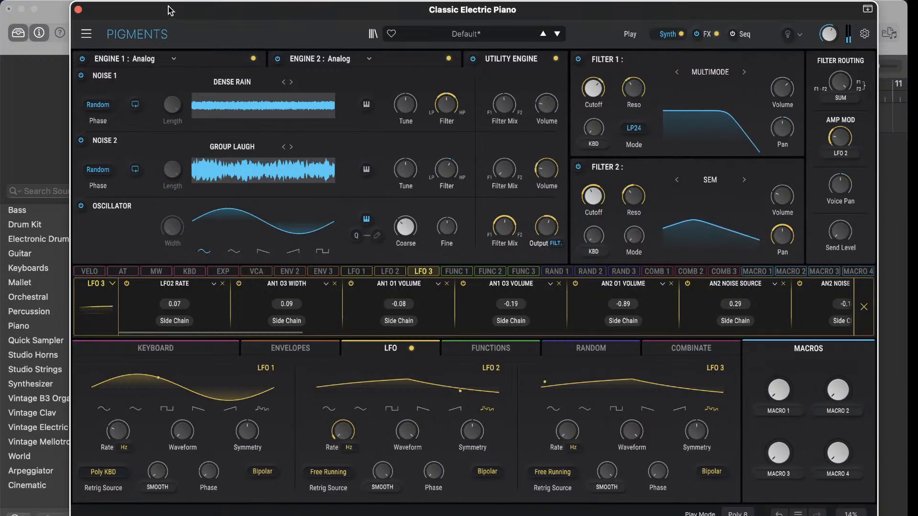
pyautogui.moveTo(119, 14); pyautogui.dragTo(423, 27)
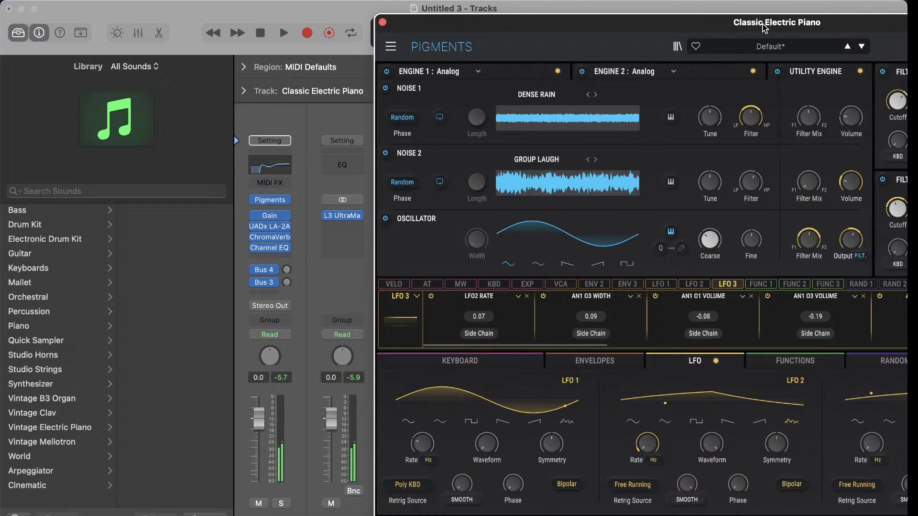
pyautogui.moveTo(762, 24); pyautogui.dragTo(434, 3)
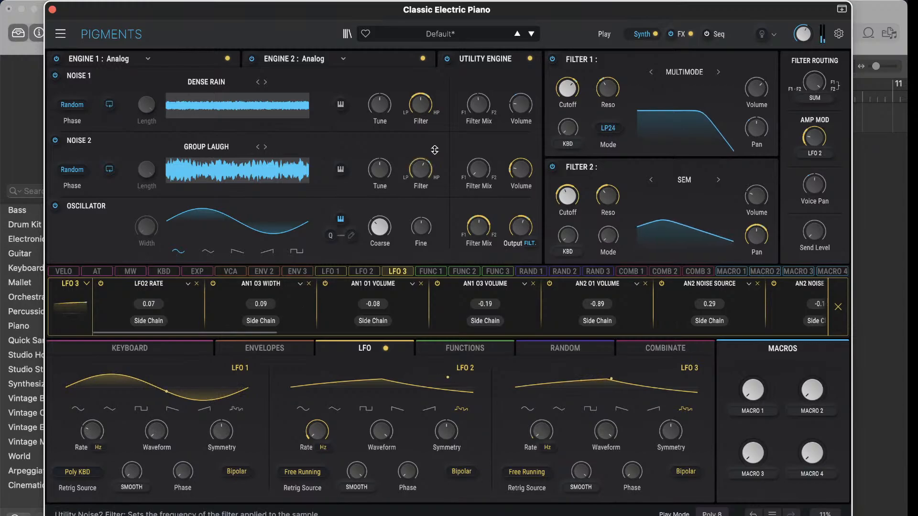
pyautogui.moveTo(515, 175)
pyautogui.moveTo(517, 172); pyautogui.dragTo(516, 170)
pyautogui.moveTo(520, 102); pyautogui.dragTo(520, 98)
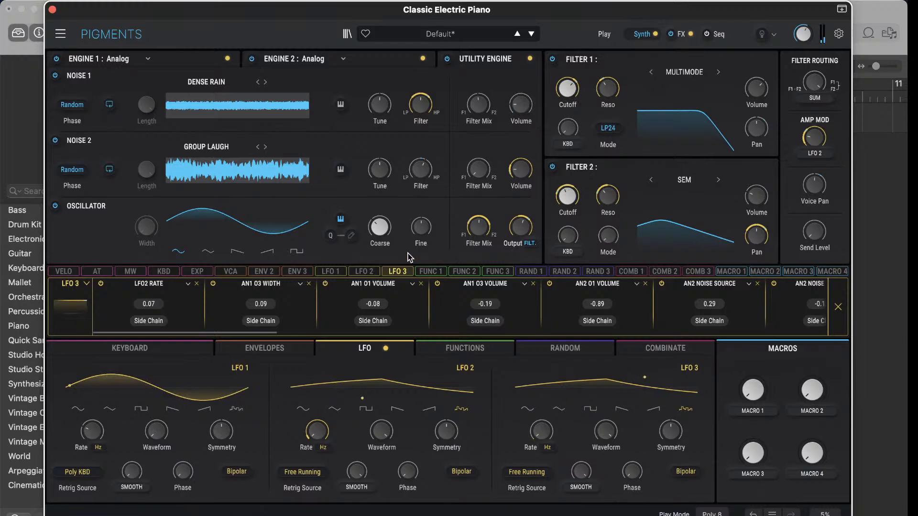
# - Replace Noise 1's sample with Ghost from the Atmos category
pyautogui.click(685, 35)
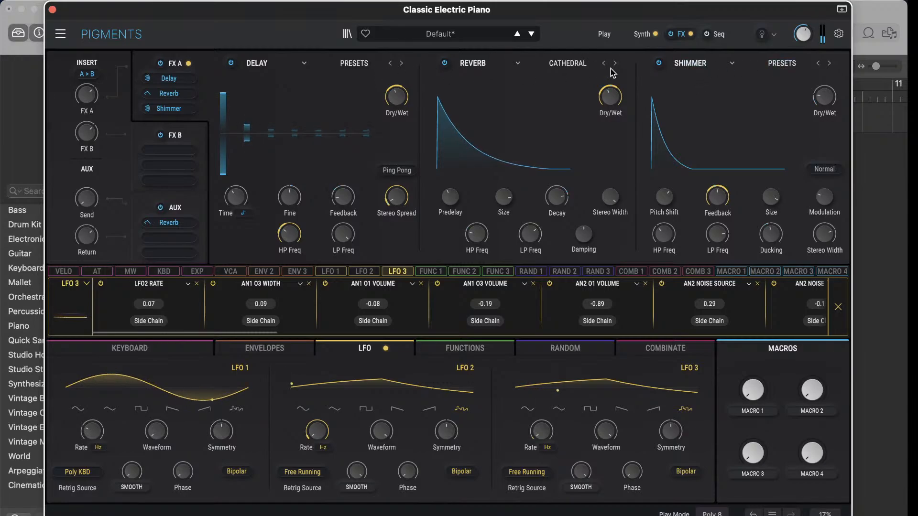
pyautogui.click(642, 34)
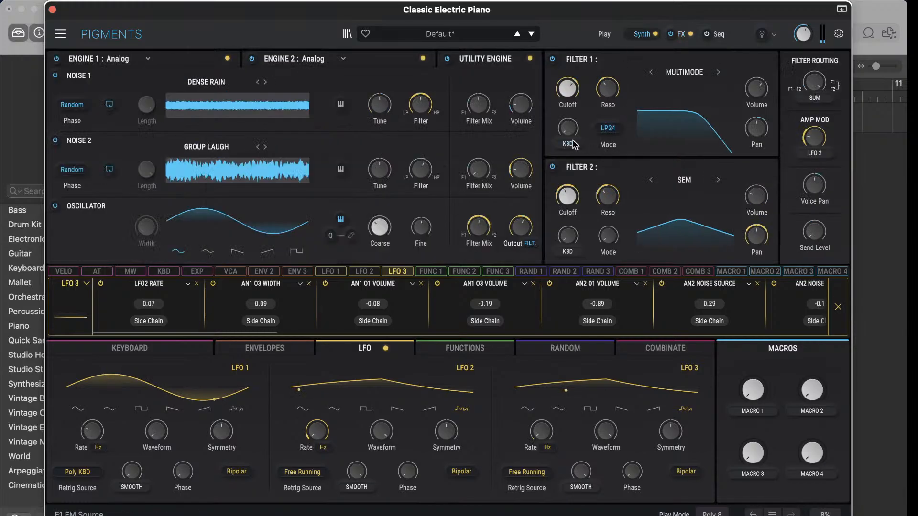
pyautogui.click(212, 84)
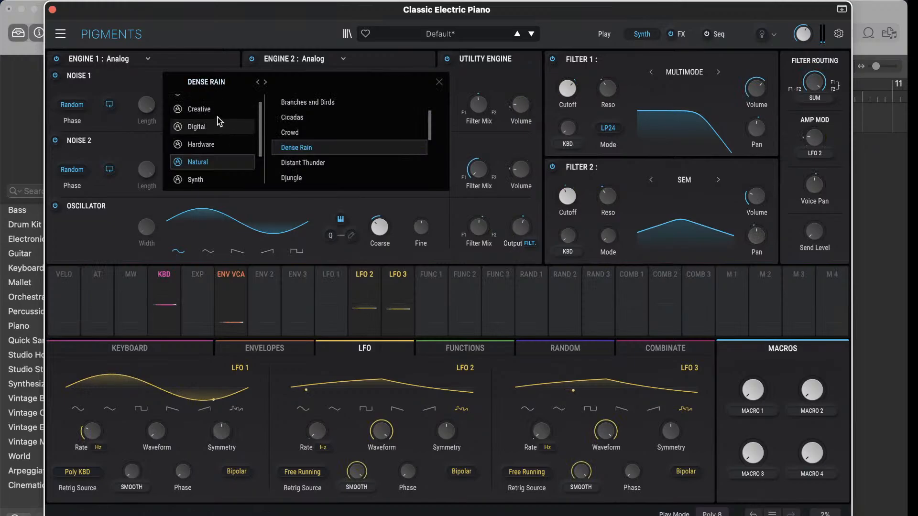
pyautogui.scroll(1, 218, 122)
pyautogui.click(220, 103)
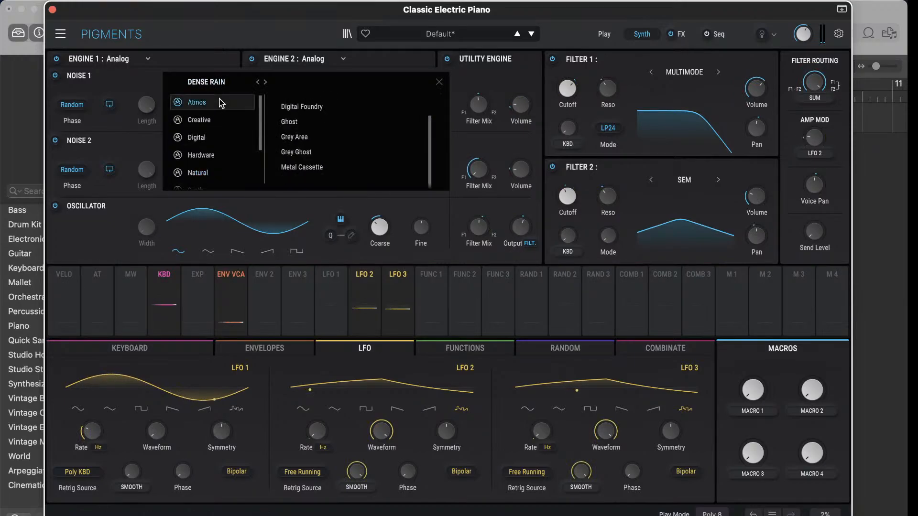
pyautogui.click(338, 123)
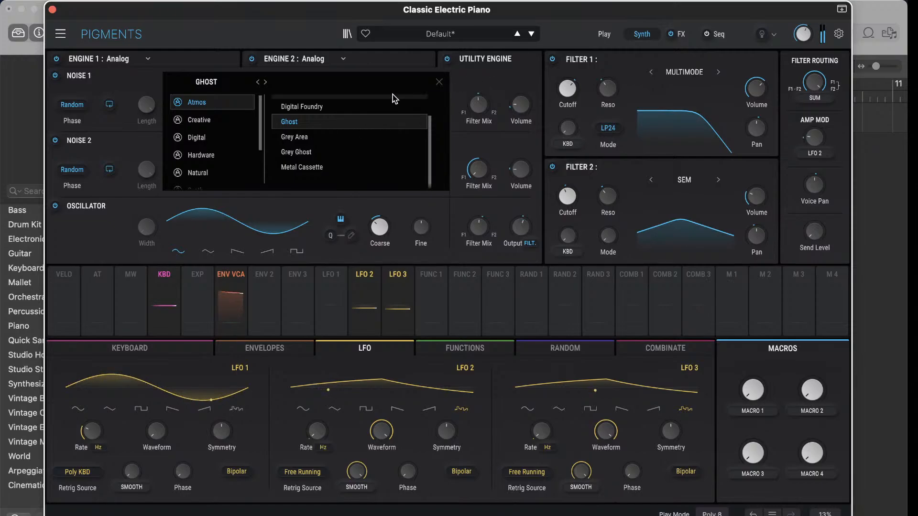
pyautogui.click(440, 82)
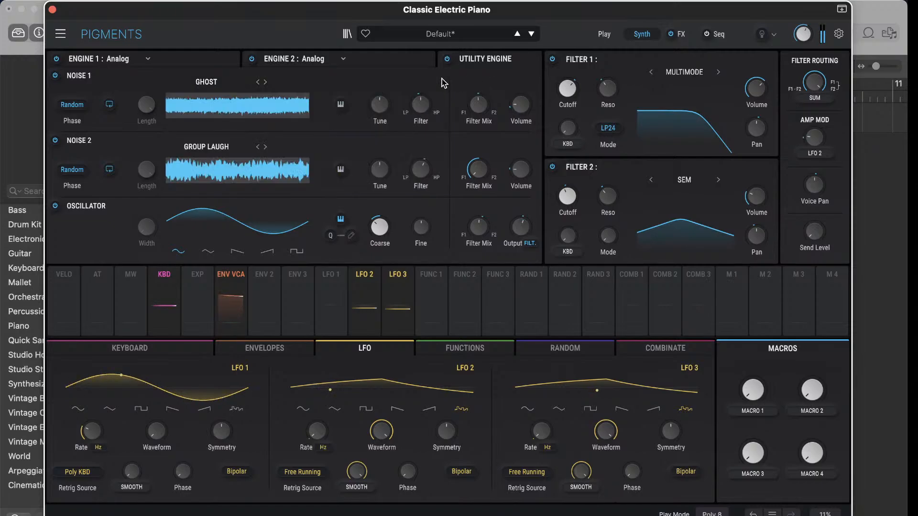
# - Replace Noise 2's sample with Metal Grains from the Texture category
pyautogui.click(206, 149)
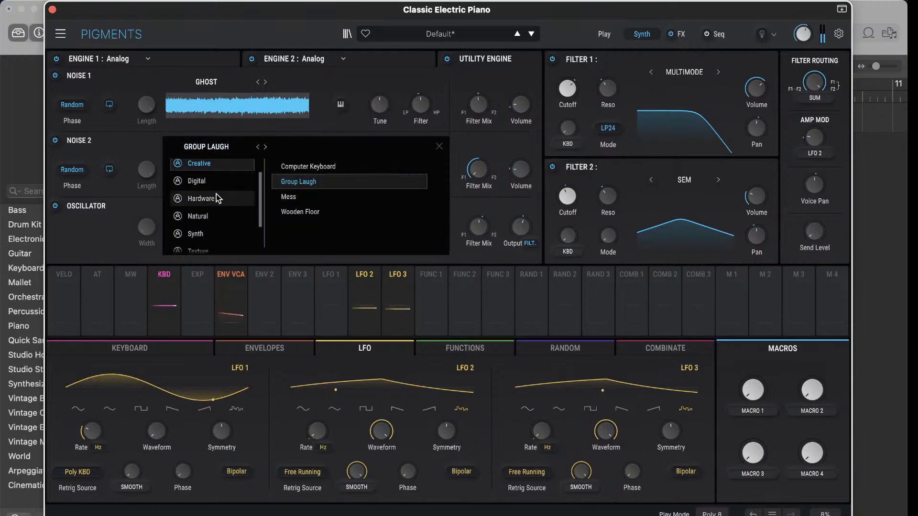
pyautogui.scroll(-3, 210, 229)
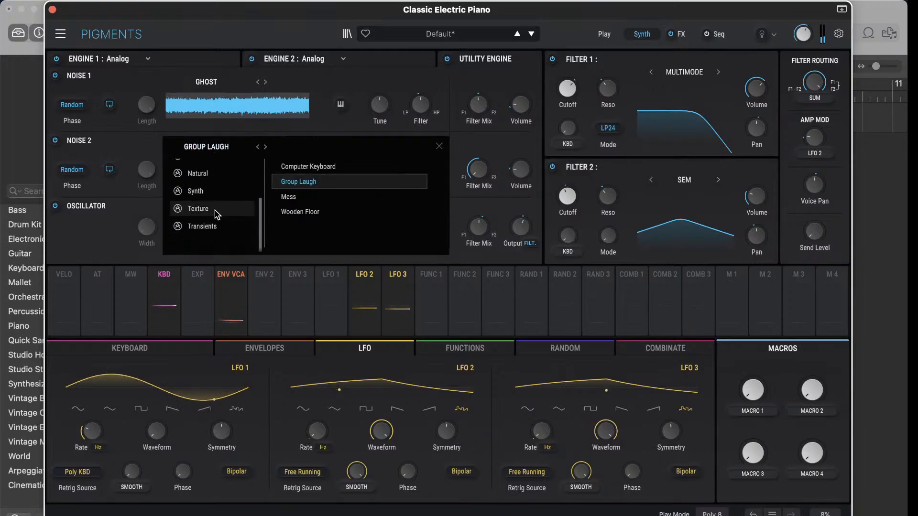
pyautogui.click(211, 211)
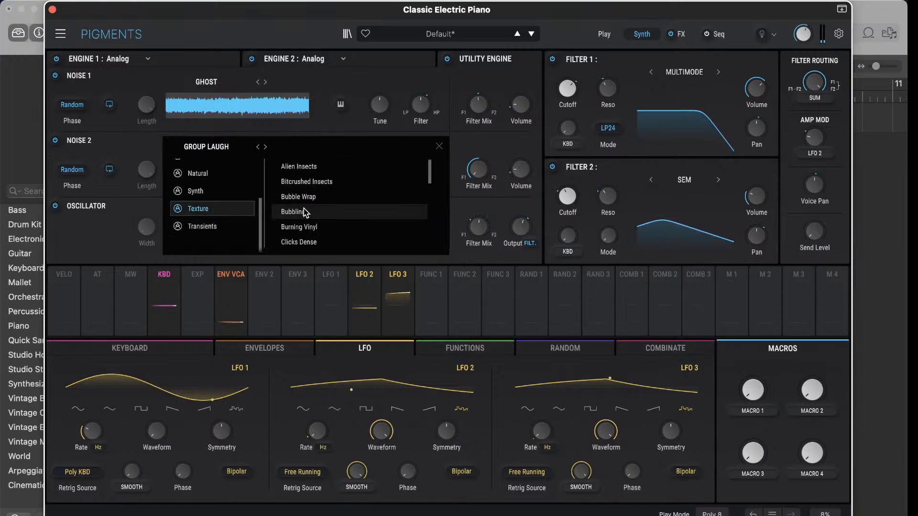
pyautogui.scroll(-1, 303, 209)
pyautogui.scroll(1, 304, 211)
pyautogui.scroll(-5, 304, 211)
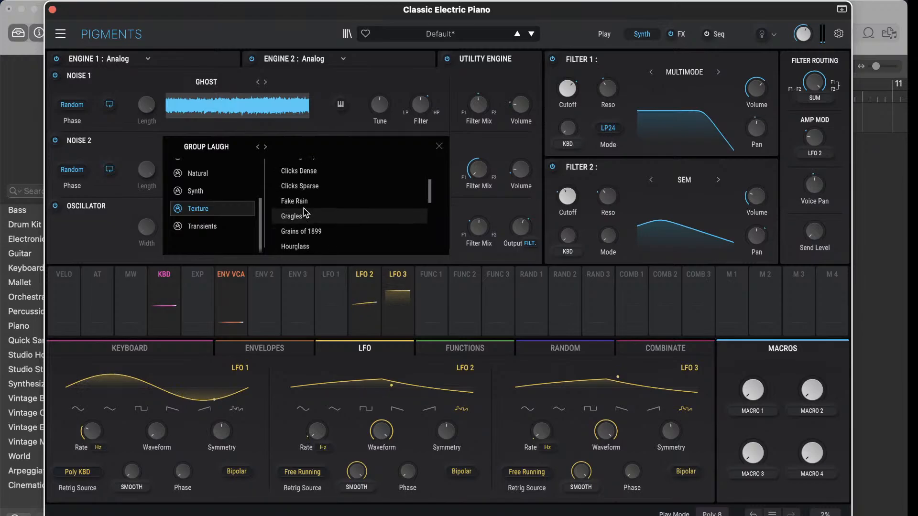
pyautogui.scroll(-5, 304, 211)
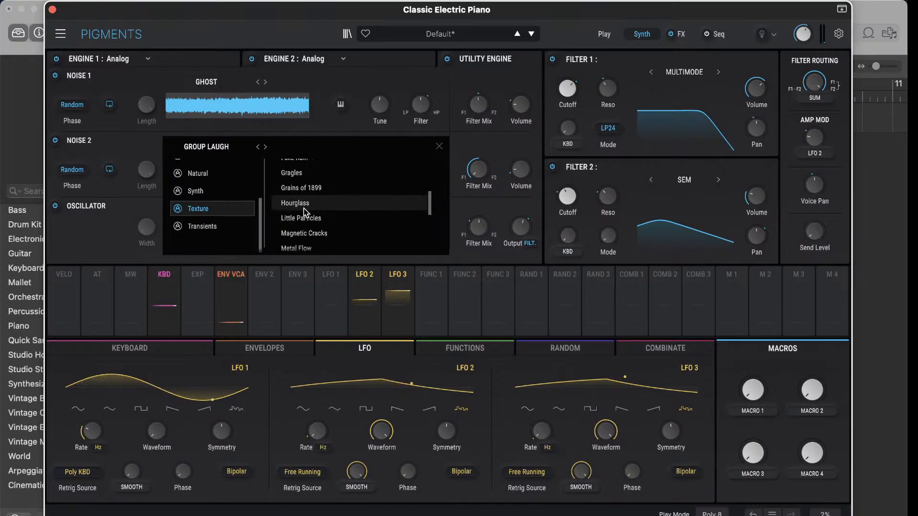
pyautogui.scroll(-1, 305, 212)
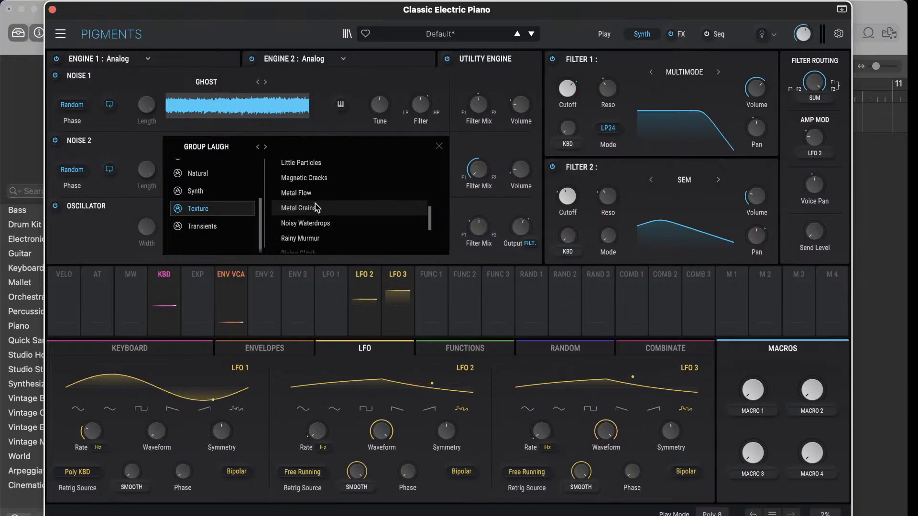
pyautogui.click(307, 210)
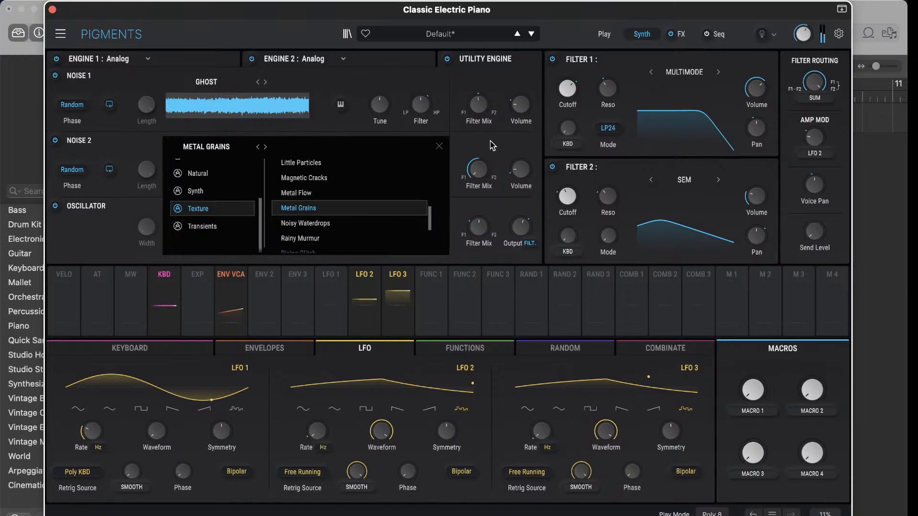
pyautogui.click(439, 146)
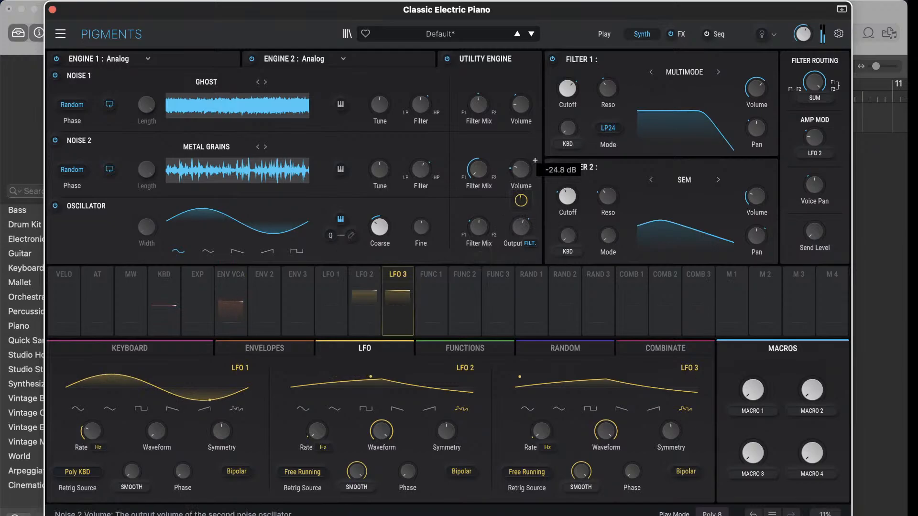
# - Adjust the LFO 3 modulation amount on Noise 2's Volume
pyautogui.moveTo(520, 201); pyautogui.dragTo(520, 210)
# - Browse the Hardware, Digital and Texture categories and replace Noise 1's sample with Little Particles from Texture
pyautogui.click(210, 83)
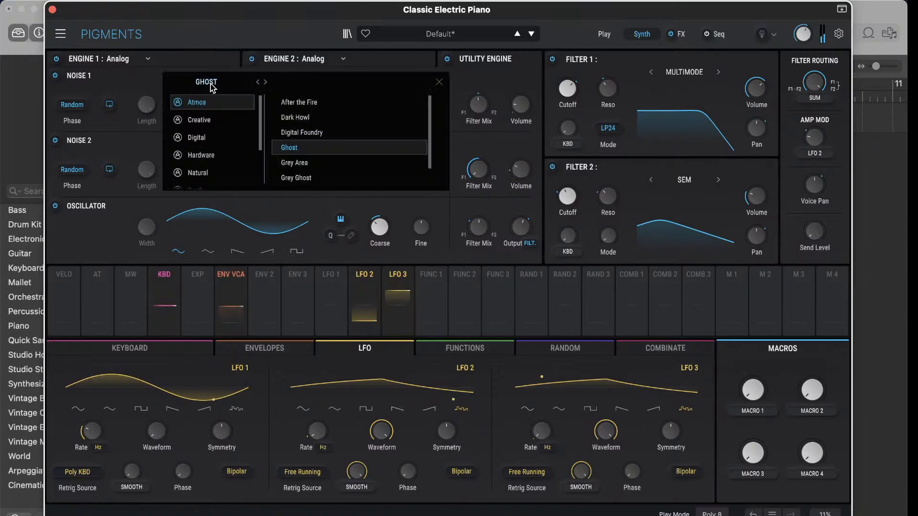
pyautogui.click(218, 155)
pyautogui.scroll(-5, 325, 152)
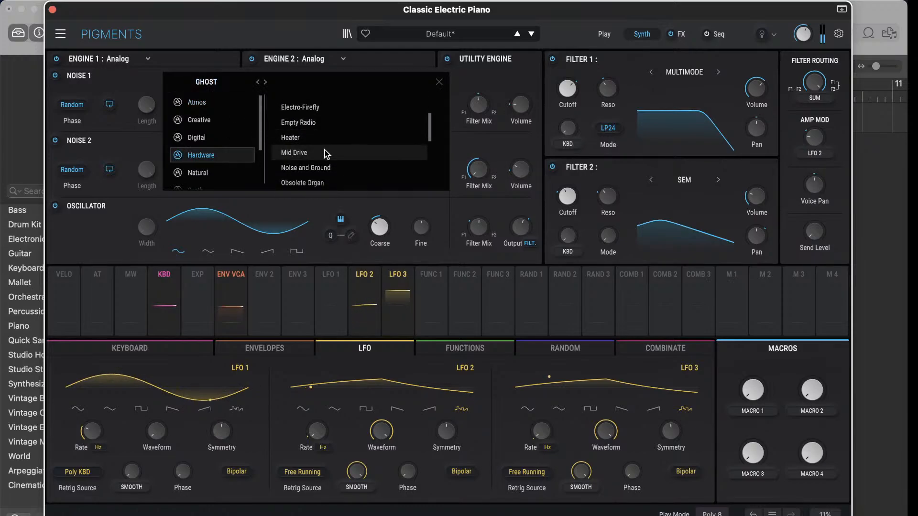
pyautogui.scroll(-4, 325, 152)
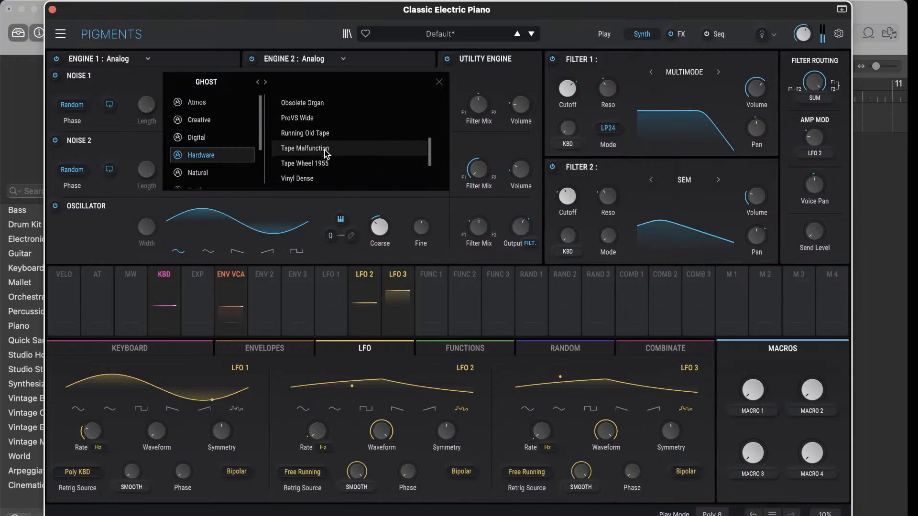
pyautogui.click(228, 138)
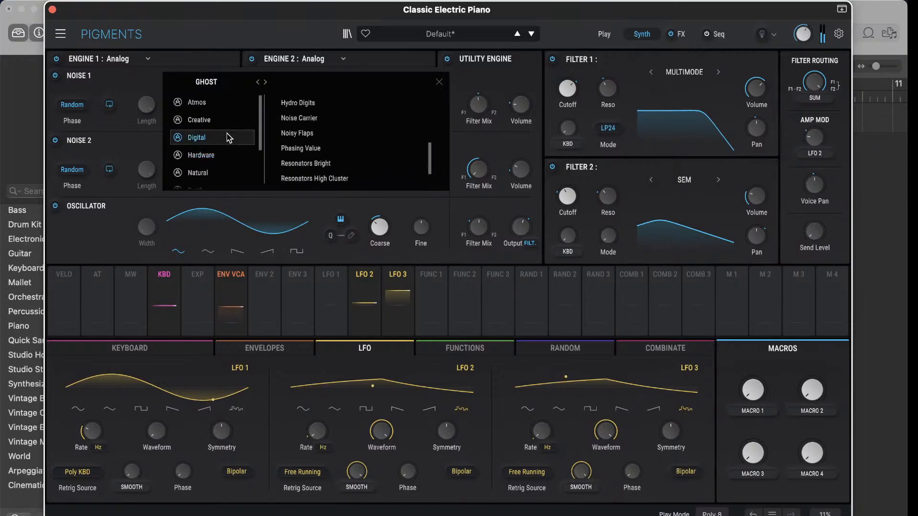
pyautogui.scroll(-3, 223, 153)
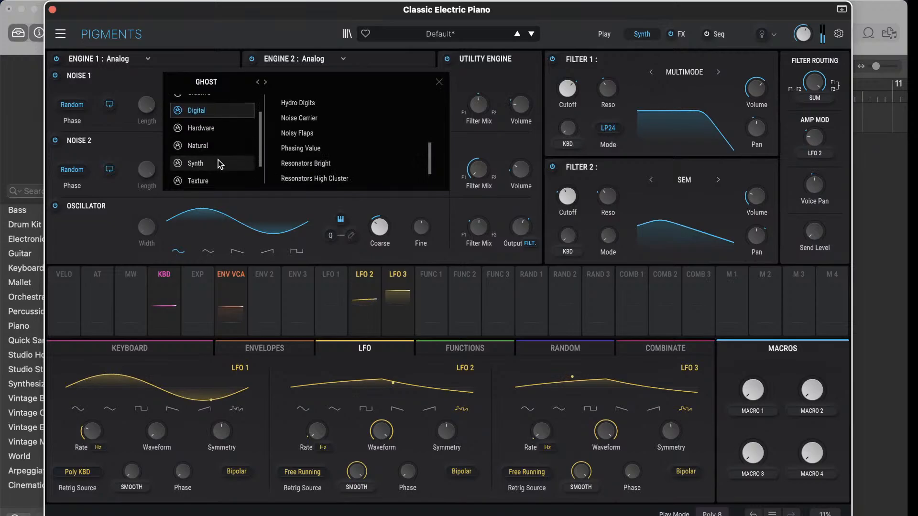
pyautogui.click(219, 164)
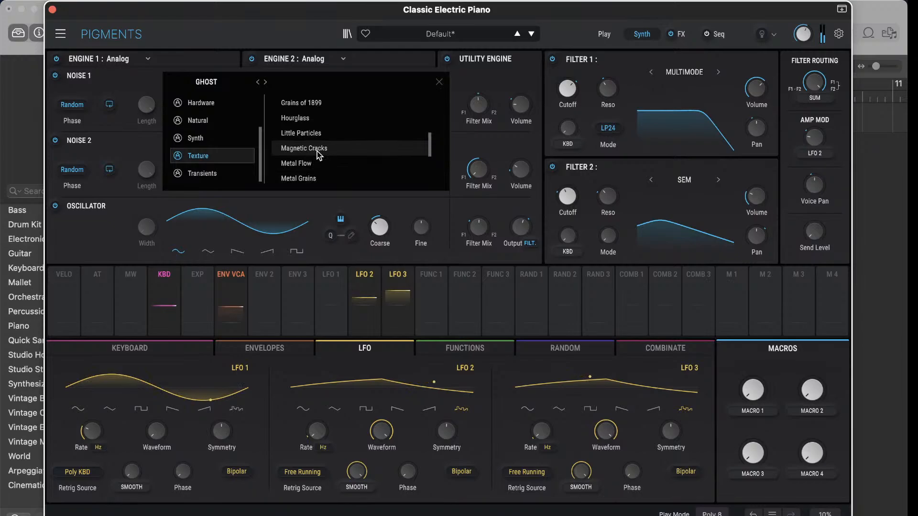
pyautogui.click(317, 135)
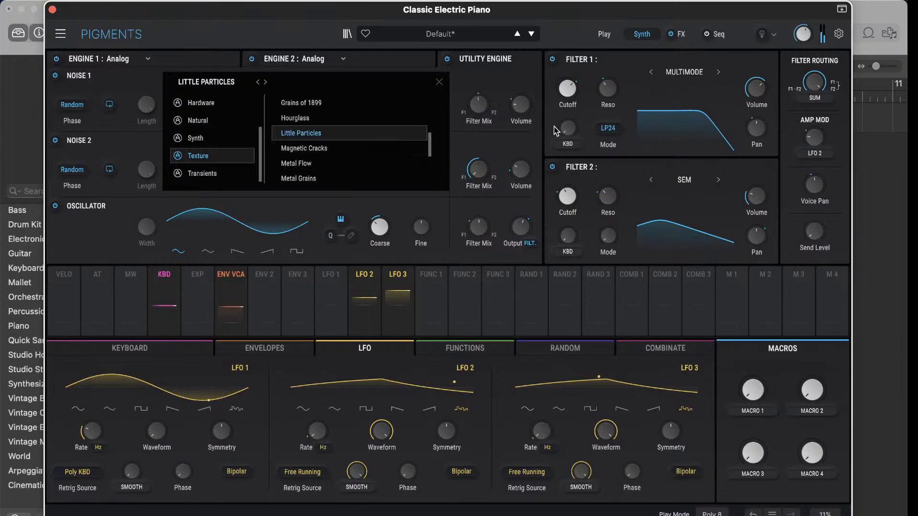
# - Change Noise 1's sample to Metal Flow from the Texture category and close the sample browser
pyautogui.moveTo(535, 96)
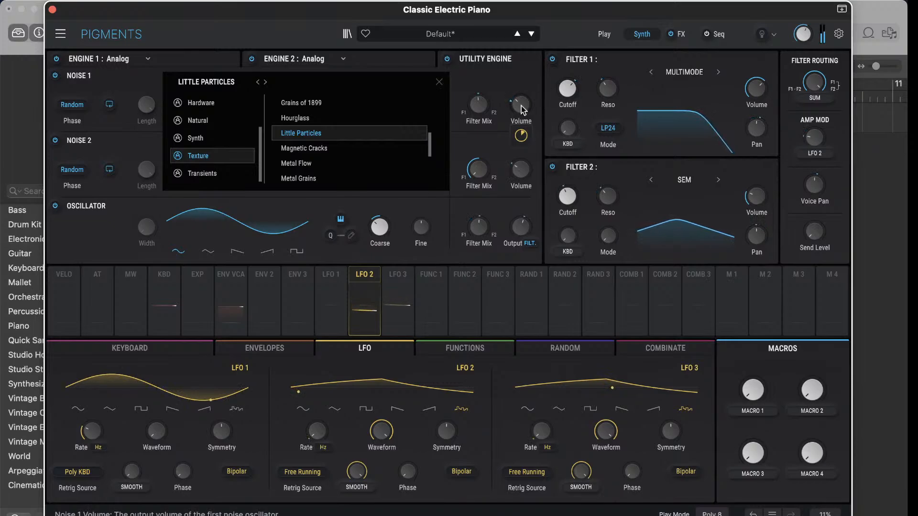
pyautogui.click(361, 164)
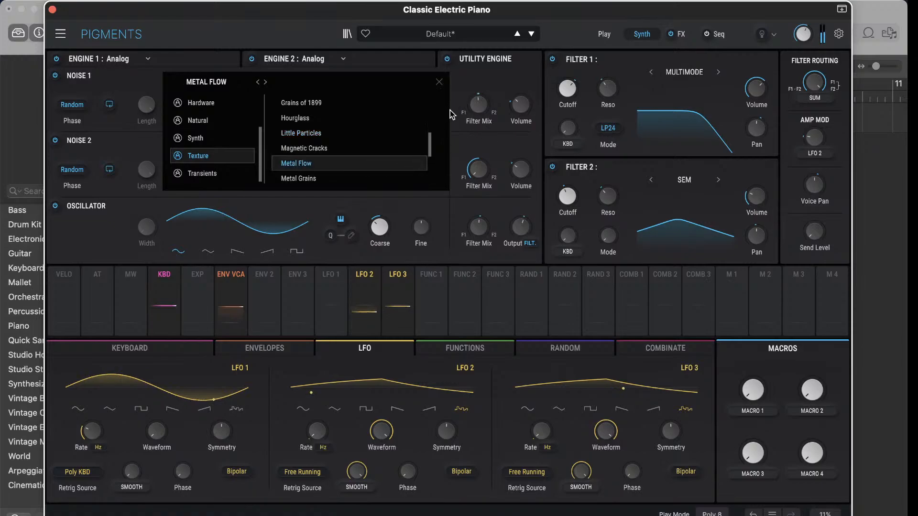
pyautogui.doubleClick(396, 161)
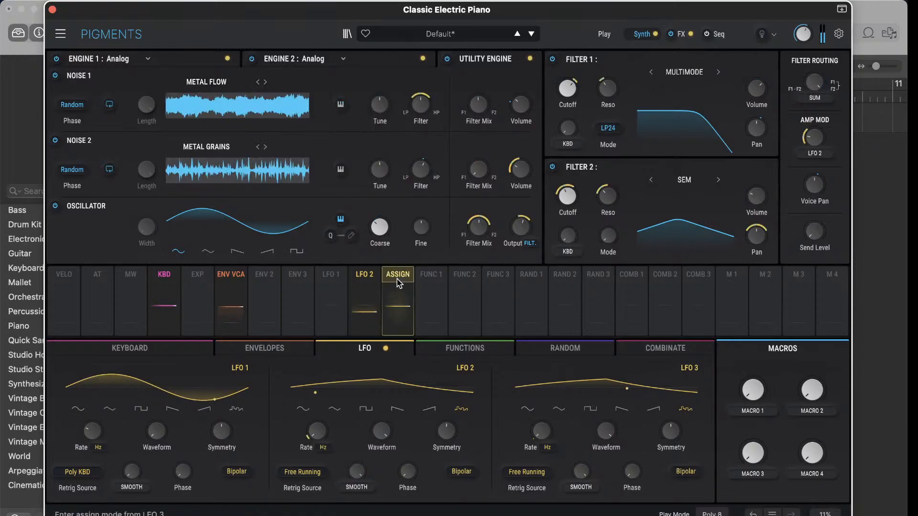
# - Modulate Noise 1's Volume with LFO 3, adjust Noise 2's Volume, and display LFO 2's modulation assignments
pyautogui.click(397, 279)
pyautogui.moveTo(512, 98)
pyautogui.mouseDown()
pyautogui.moveTo(521, 99)
pyautogui.moveTo(521, 83)
pyautogui.moveTo(524, 103)
pyautogui.mouseUp()
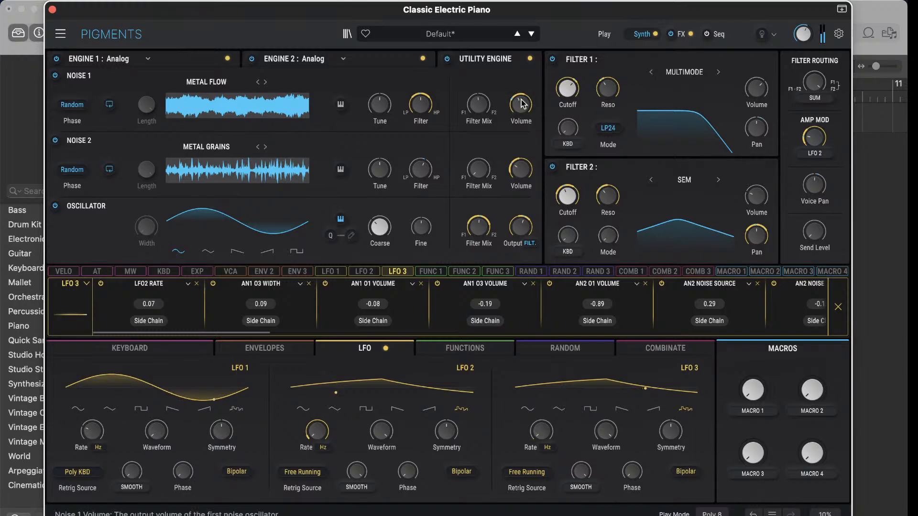
pyautogui.moveTo(523, 104)
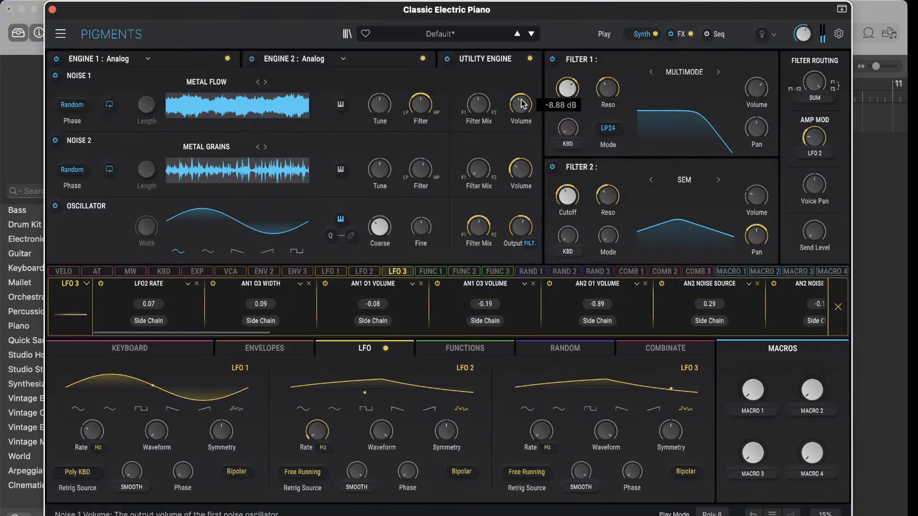
pyautogui.moveTo(517, 179)
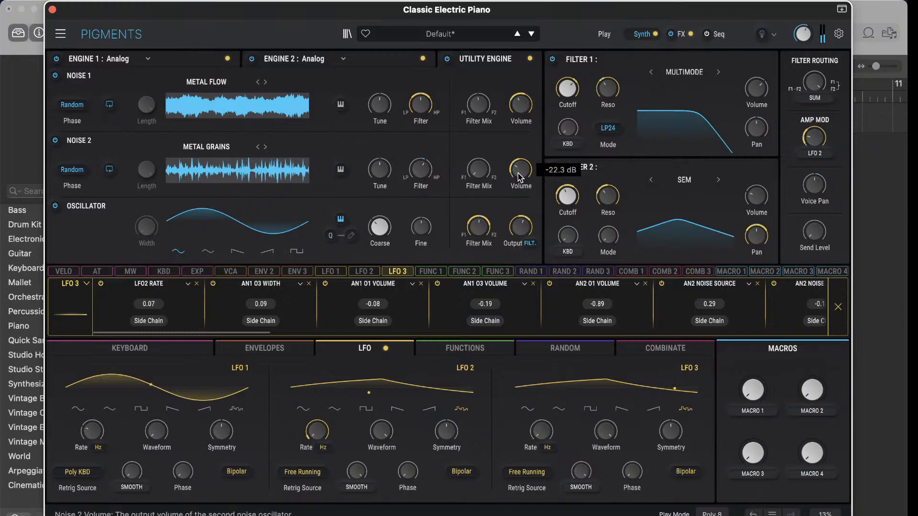
pyautogui.moveTo(517, 173); pyautogui.dragTo(518, 160)
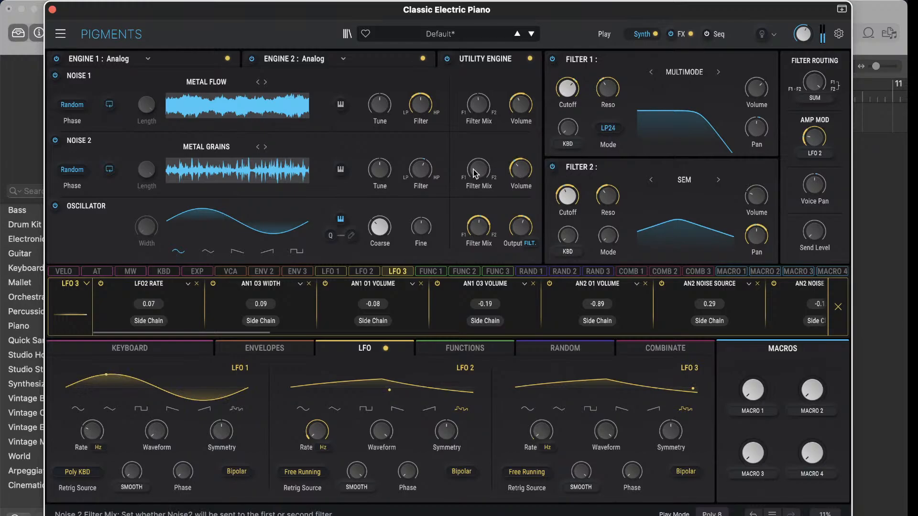
pyautogui.click(366, 272)
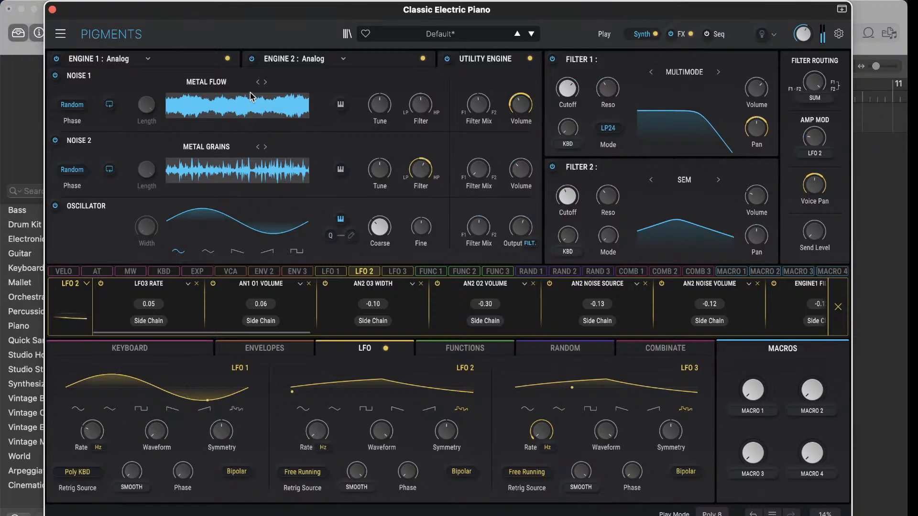
# - Replace Noise 1's sample with Forest from the Natural category
pyautogui.click(209, 82)
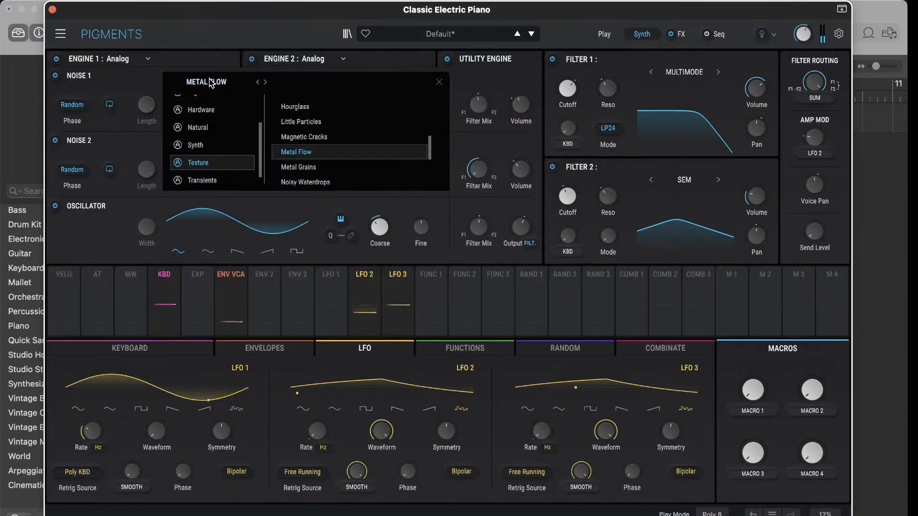
pyautogui.click(213, 128)
pyautogui.scroll(3, 302, 127)
pyautogui.scroll(1, 301, 127)
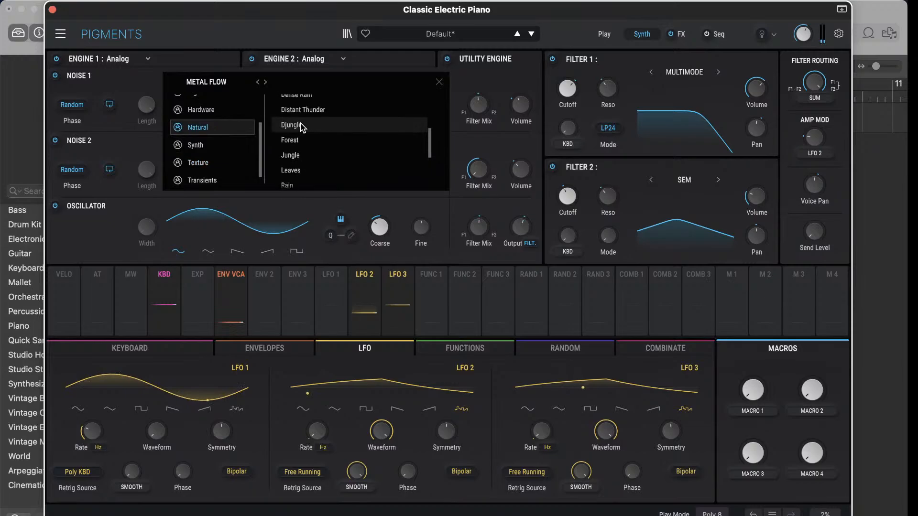
pyautogui.click(301, 140)
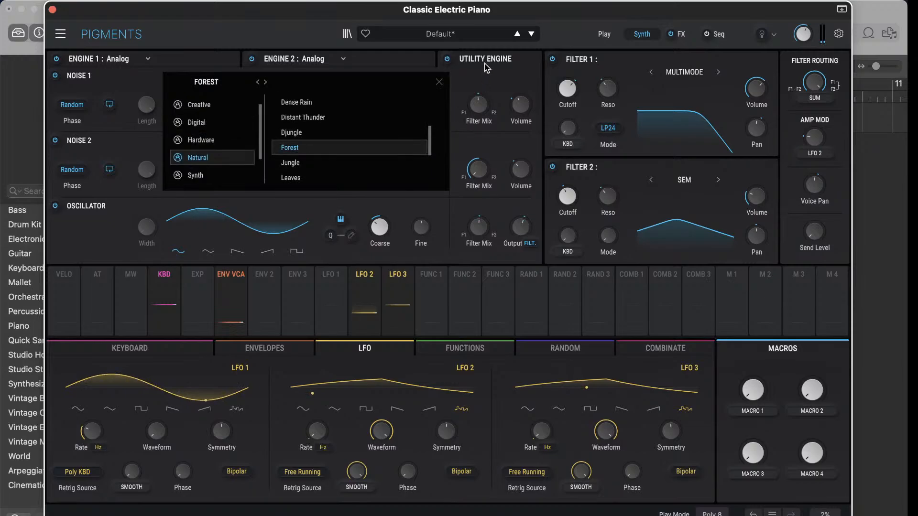
pyautogui.click(439, 82)
# - Replace Noise 2's sample with Birds Forest from the Natural category
pyautogui.click(207, 148)
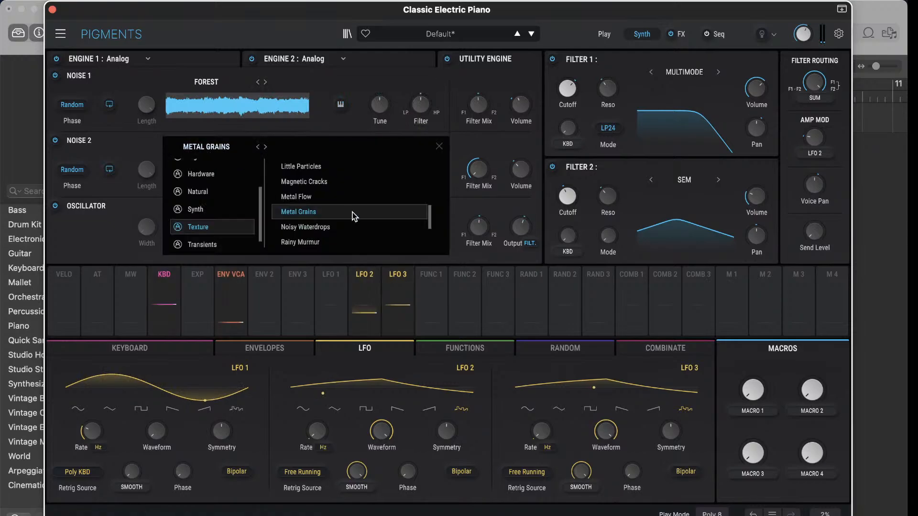
pyautogui.scroll(4, 299, 203)
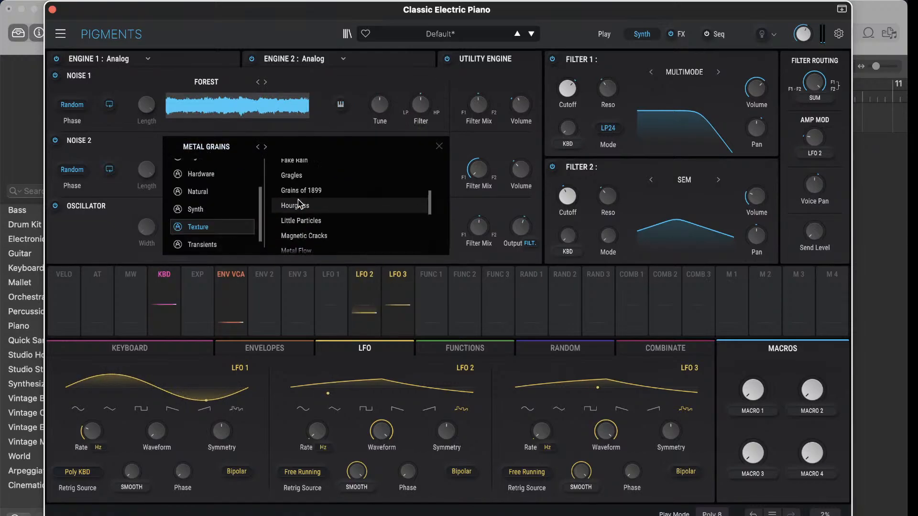
pyautogui.scroll(10, 299, 204)
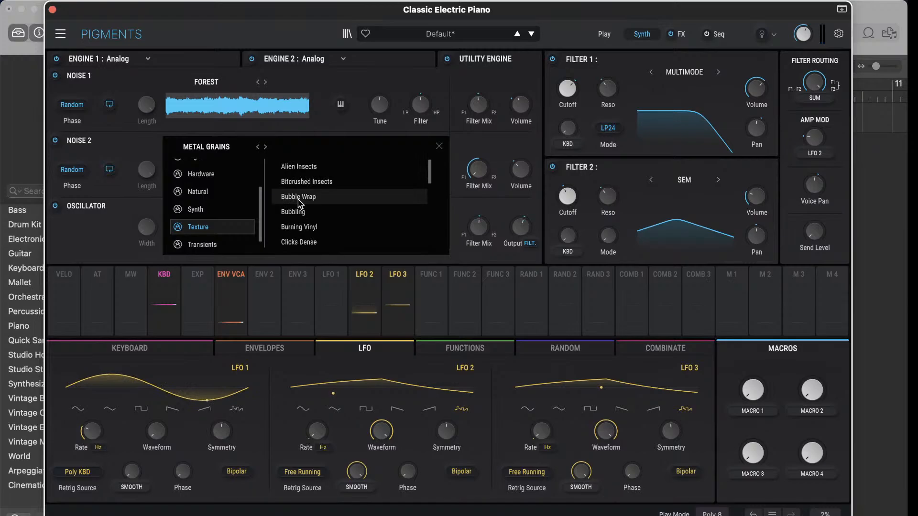
pyautogui.click(238, 193)
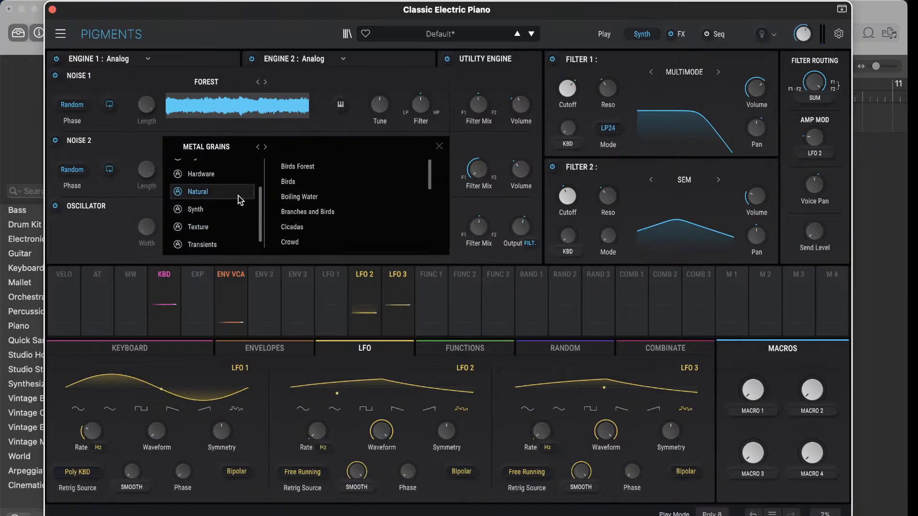
pyautogui.click(313, 165)
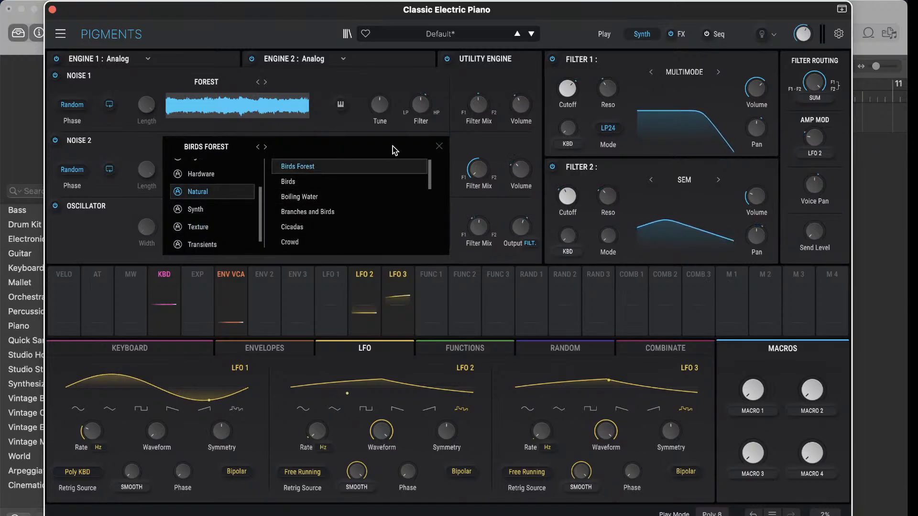
pyautogui.click(438, 146)
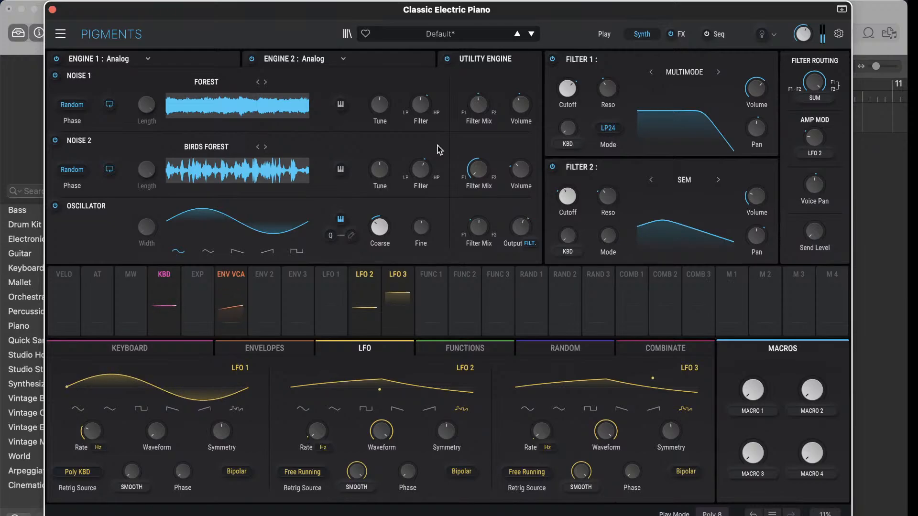
# - Review the patch's delay, reverb and shimmer effects, and return to the synth engine view
pyautogui.click(681, 35)
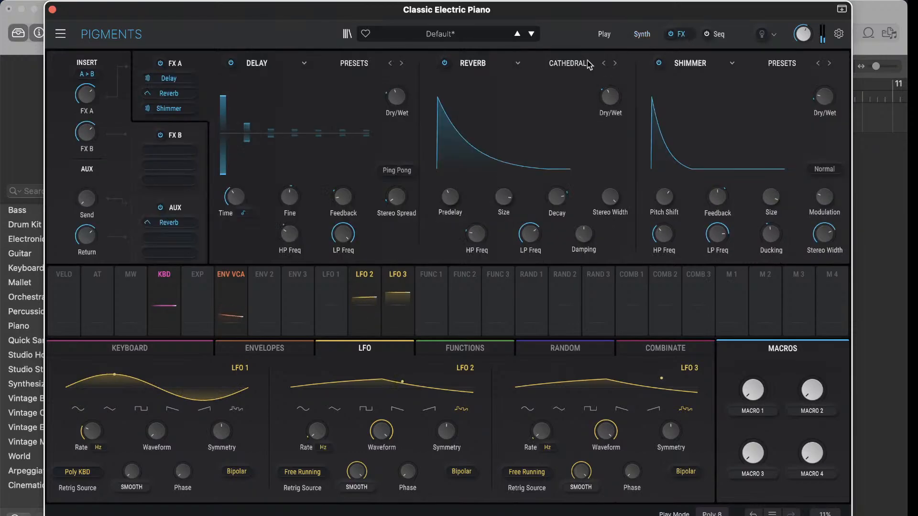
pyautogui.click(644, 35)
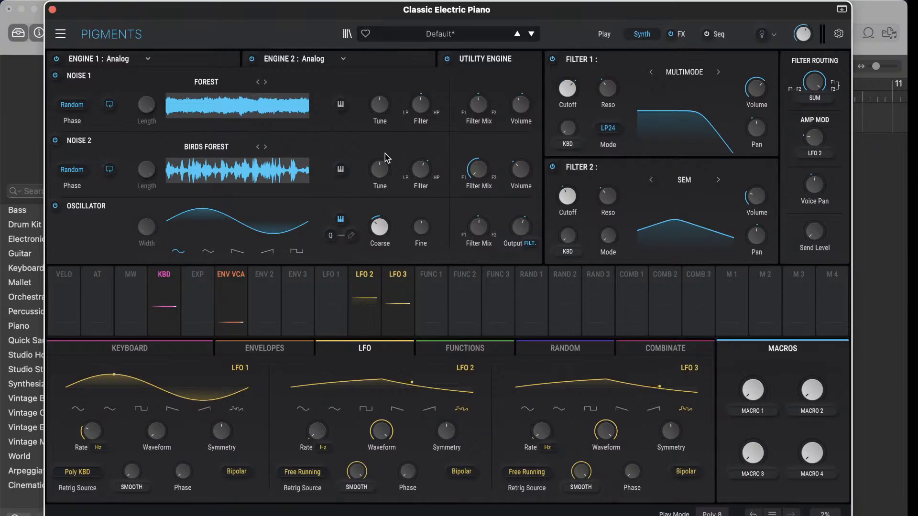
# - Switch to OBS and stop the live stream
pyautogui.click(578, 514)
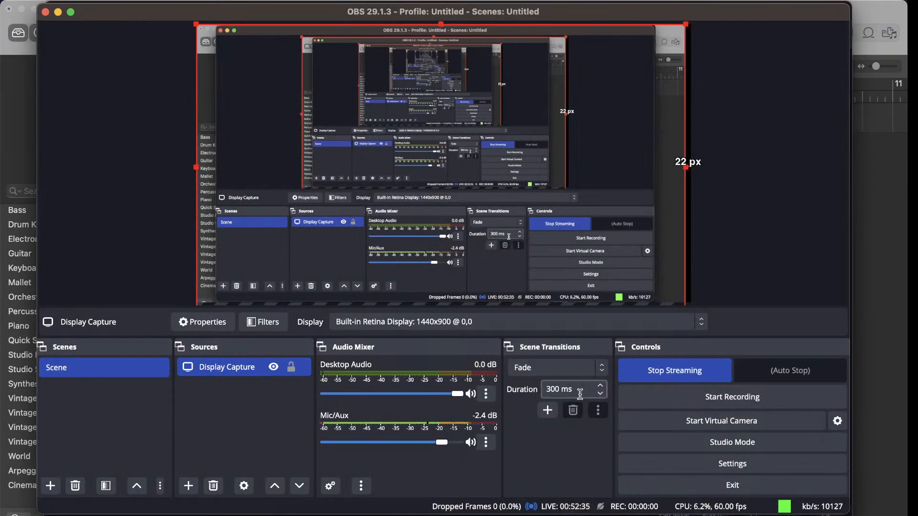
pyautogui.click(689, 373)
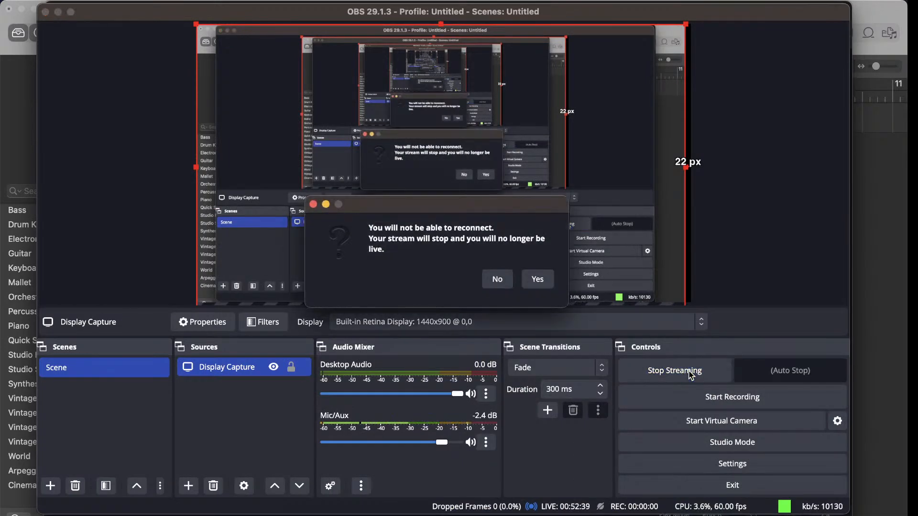